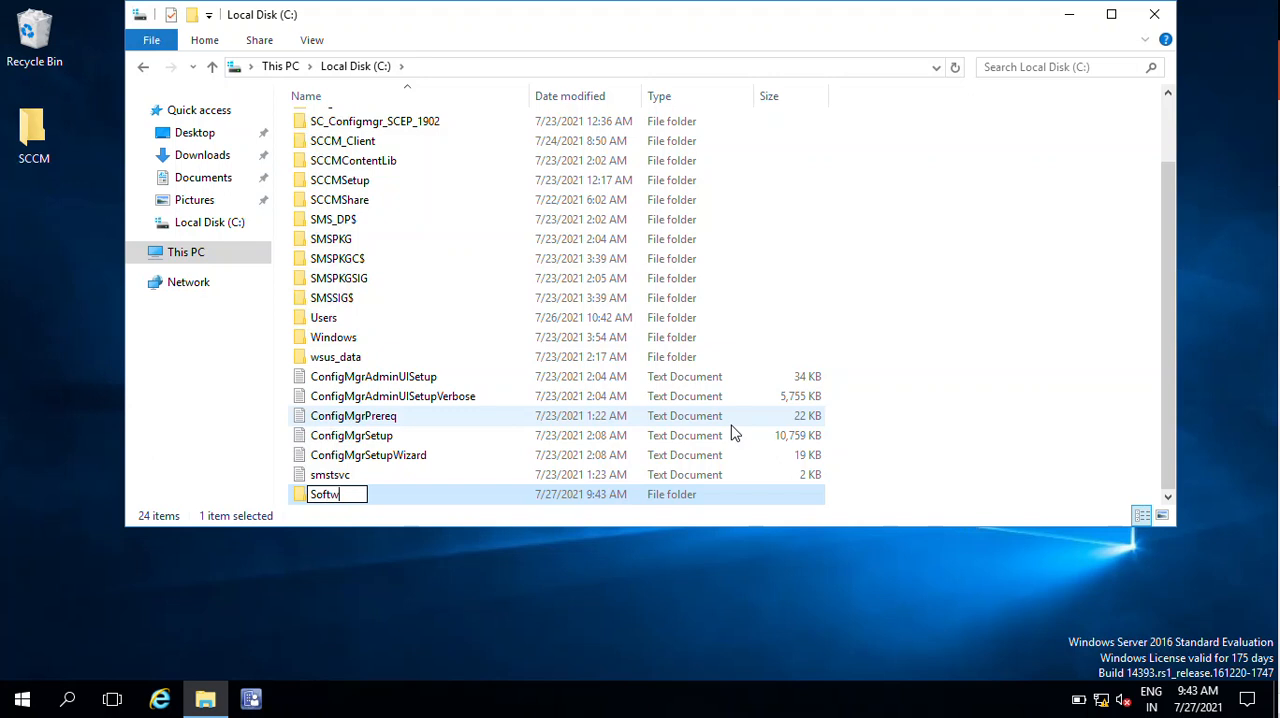
- Name the new folder on the C: drive SoftwareApplications
type("Applications")
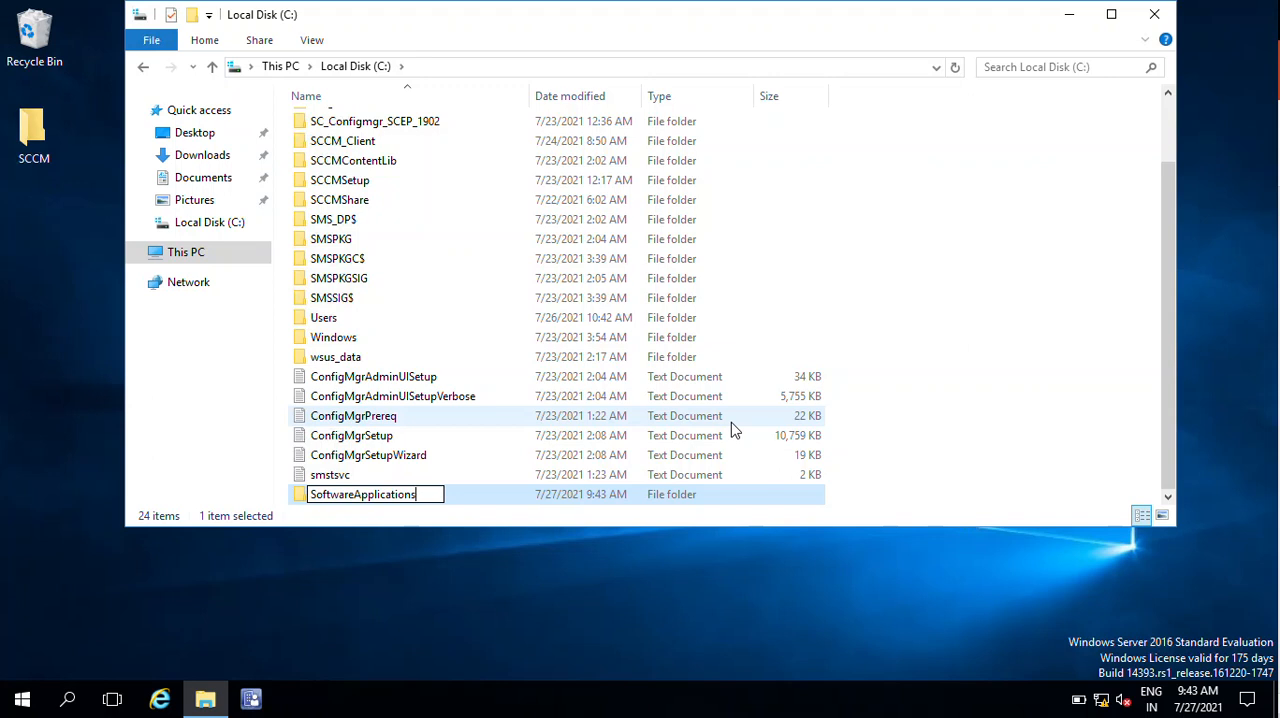
key("Return")
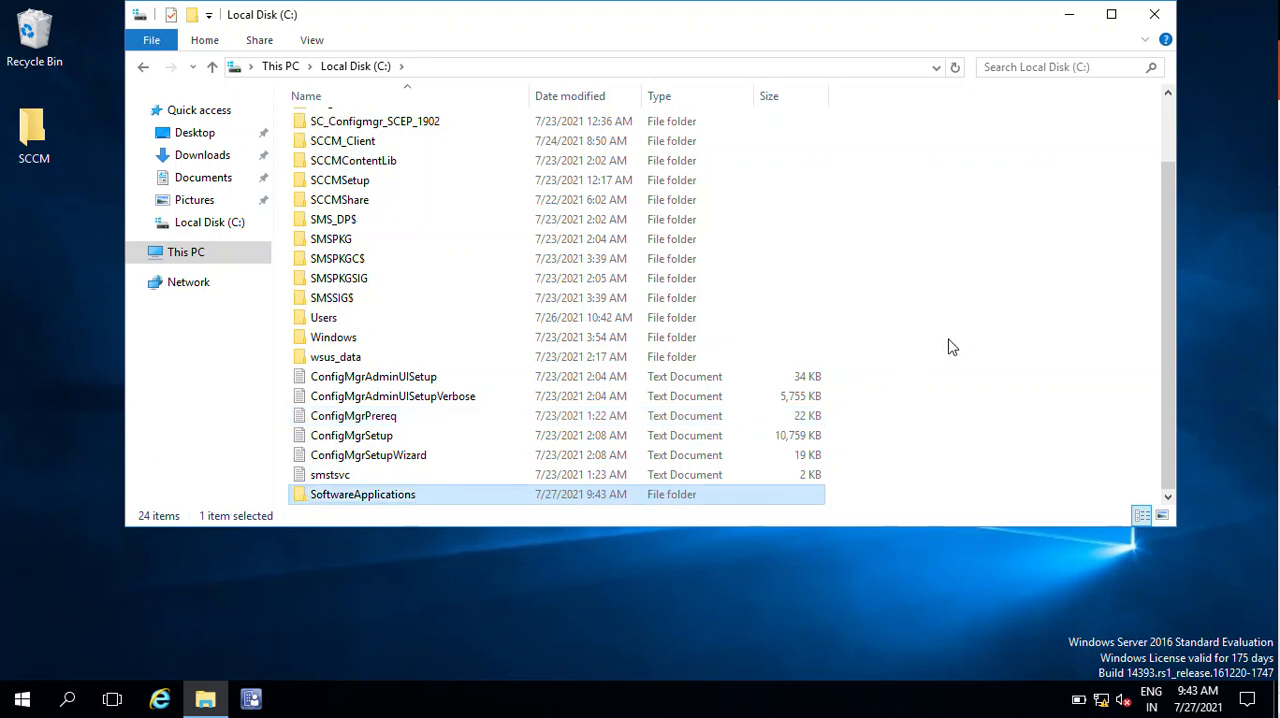
- Turn on sharing for the SoftwareApplications folder in its advanced sharing properties
right_click(371, 497)
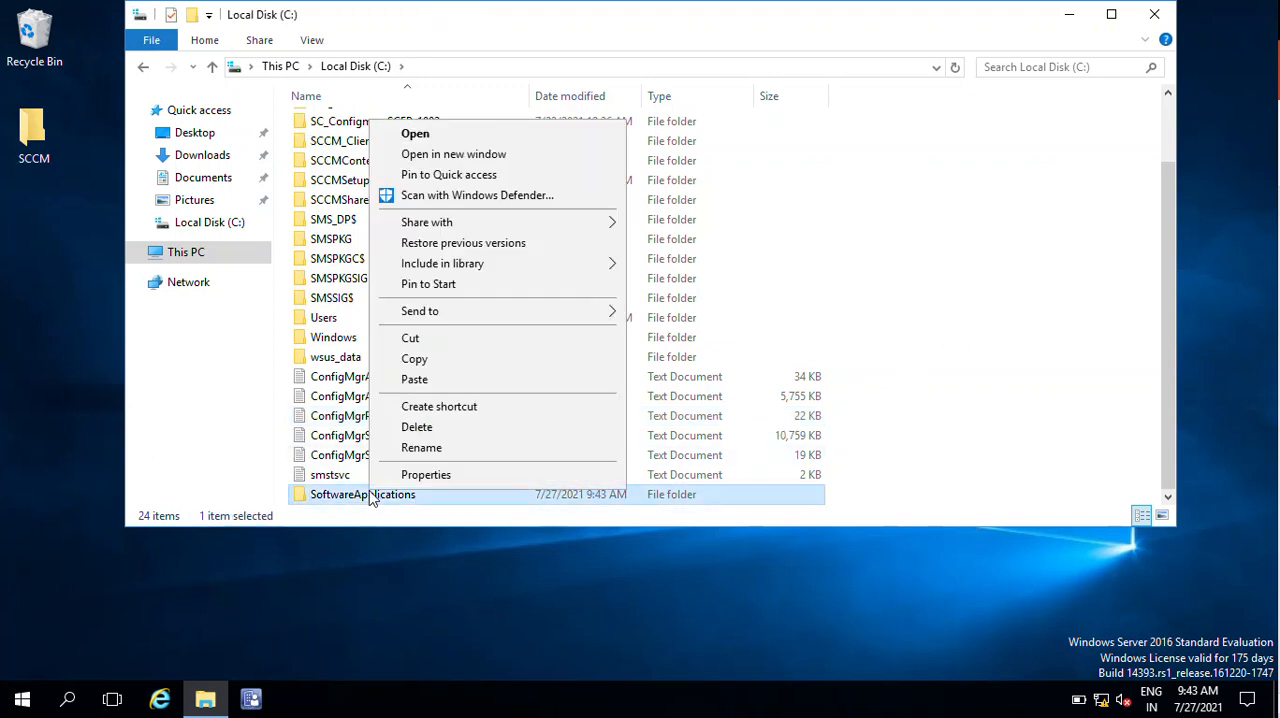
left_click(499, 476)
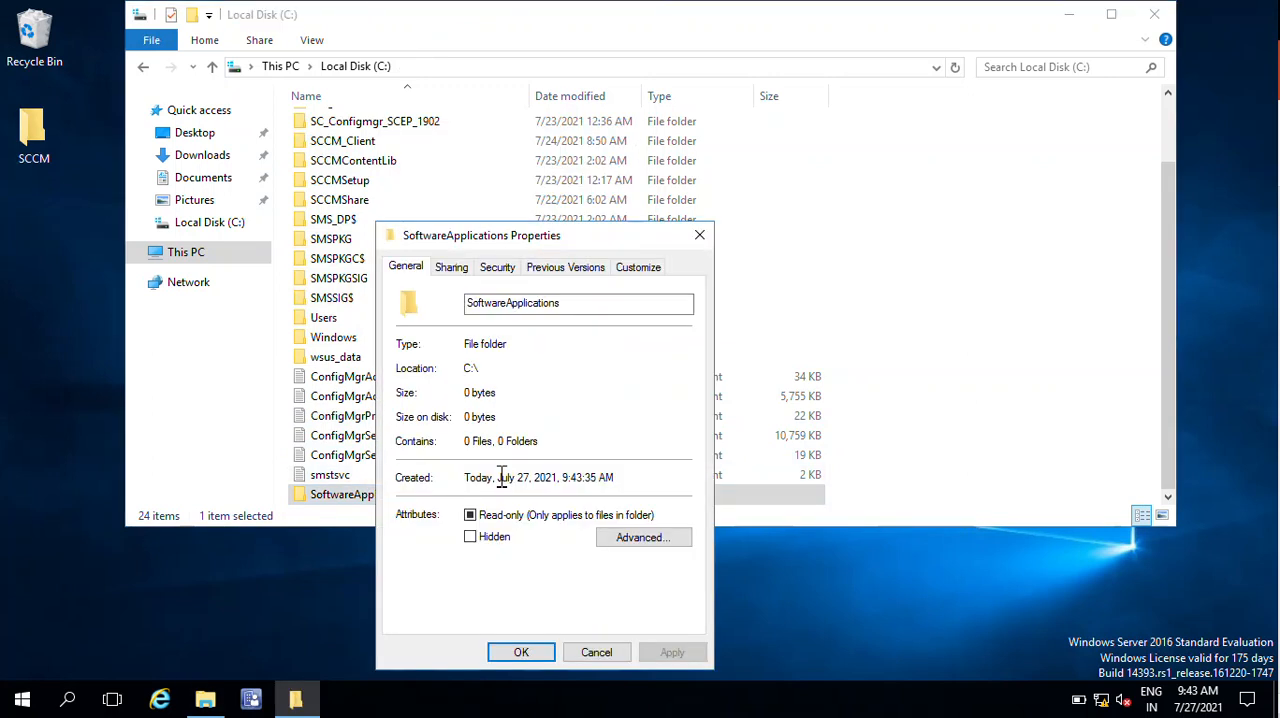
left_click(459, 276)
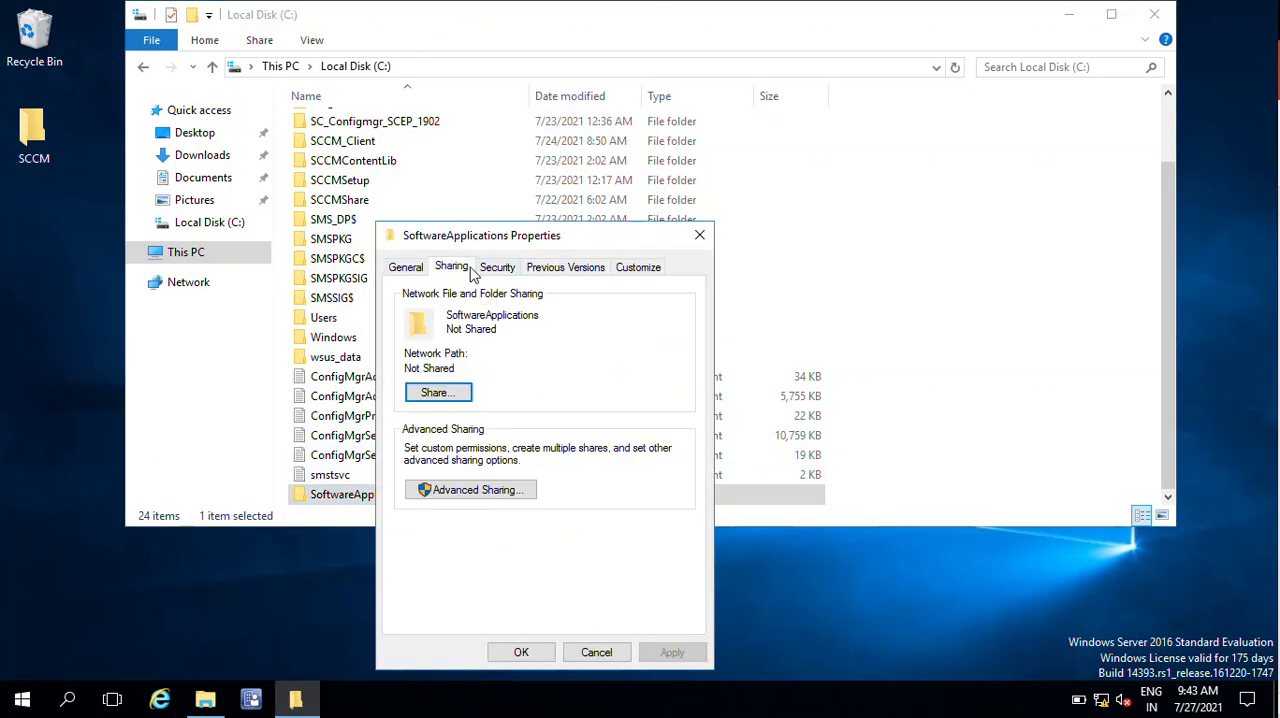
left_click(514, 496)
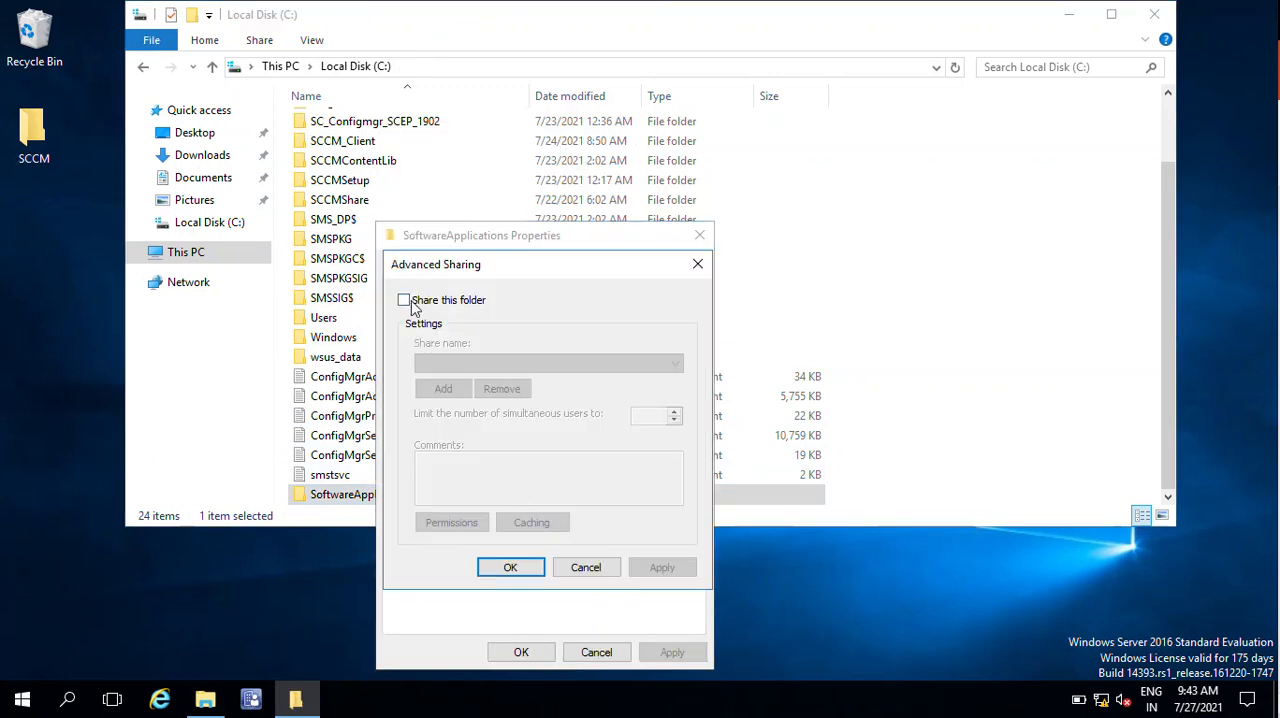
left_click(405, 302)
- Open the share permissions and look up the name "authen" as a group to add
left_click(455, 524)
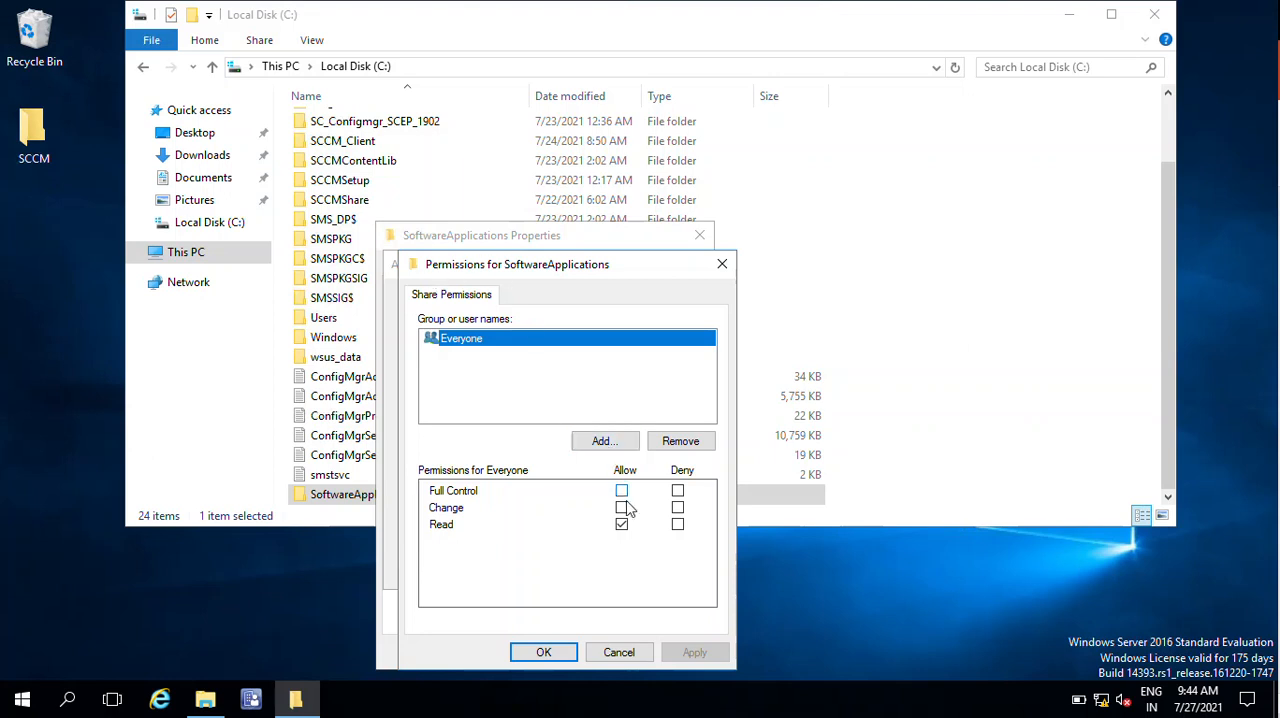
left_click(612, 441)
type("a")
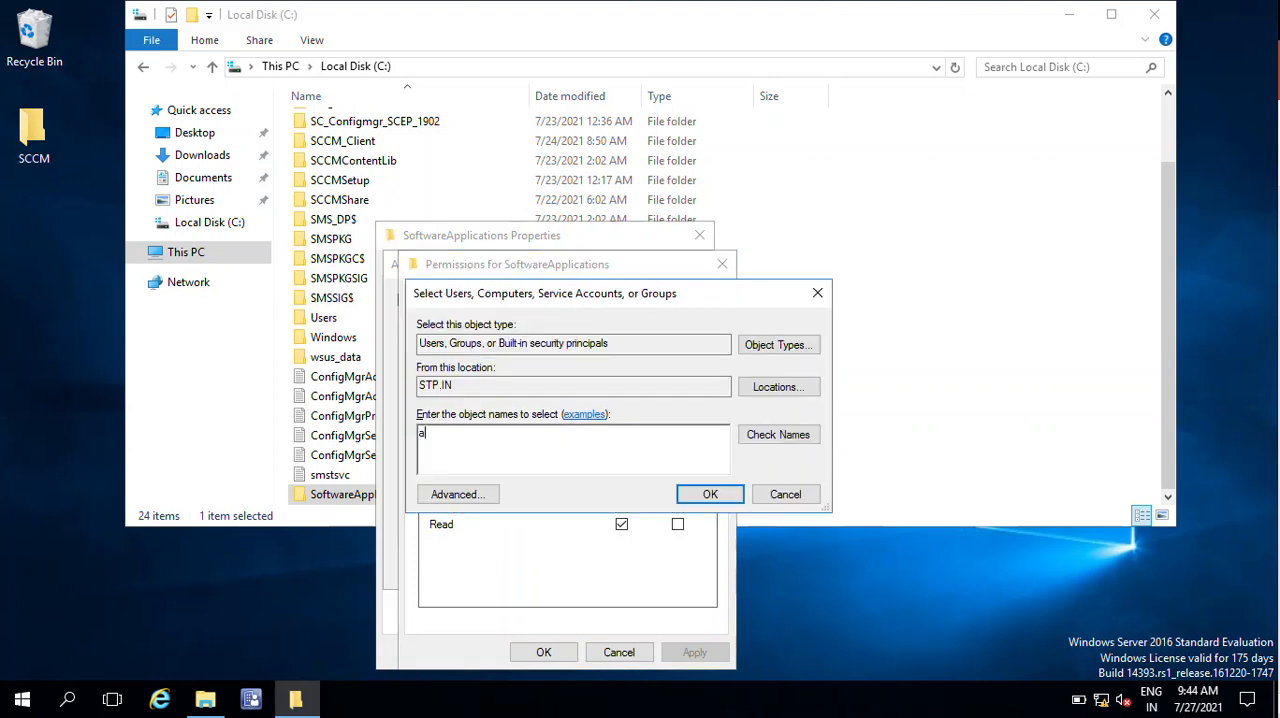
type("uthen")
left_click(767, 438)
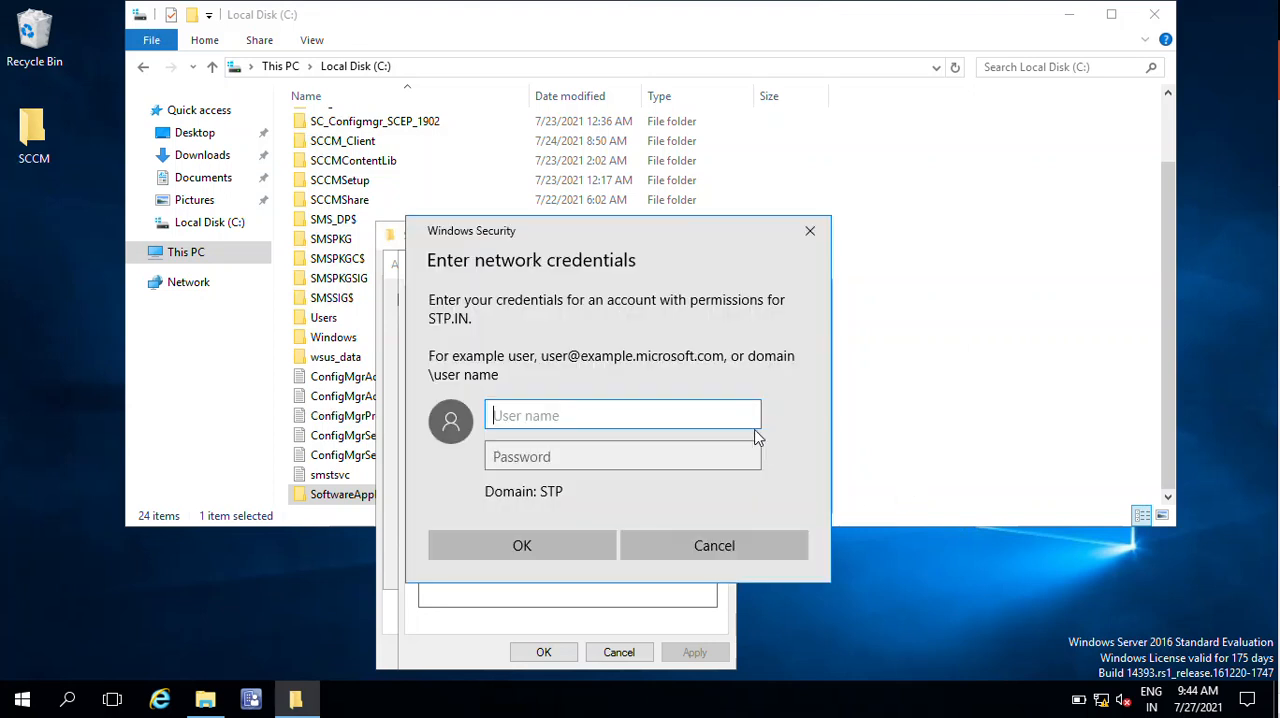
- Enter the domain account's user name and password in the network credentials request and submit them
type("admstp")
key("Tab")
type("P@ssw0r")
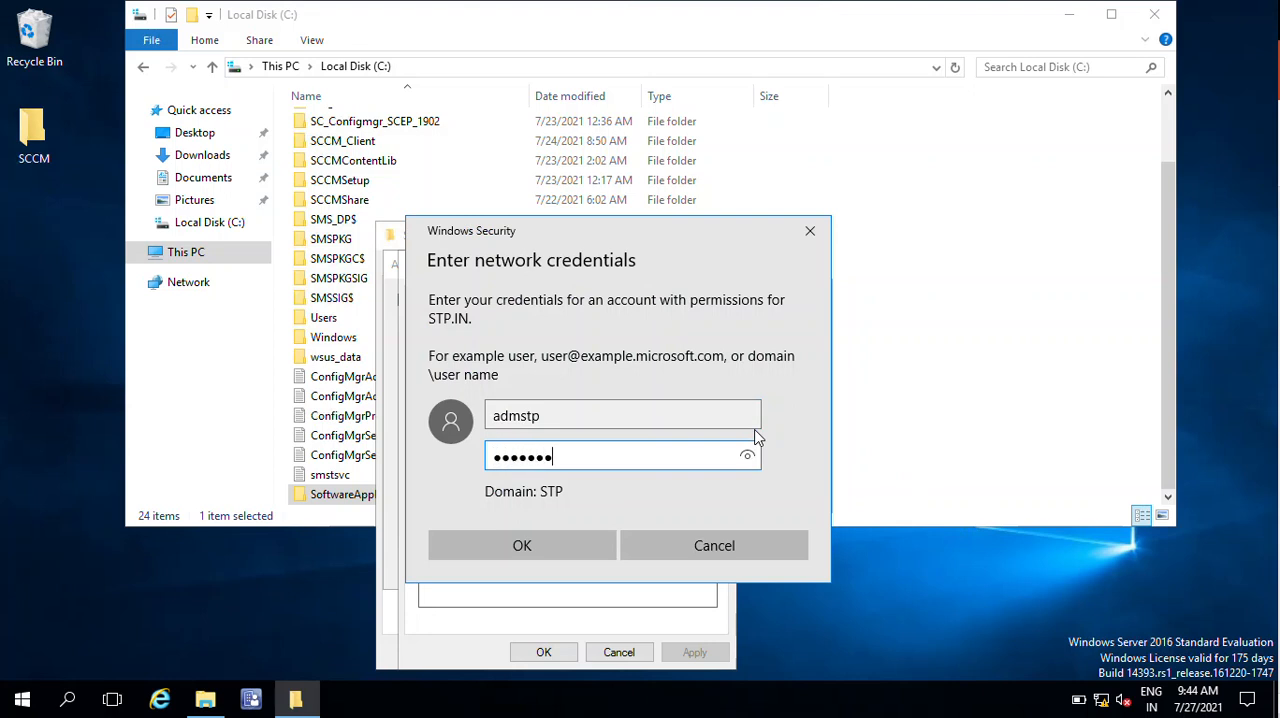
type("d123")
key("Return")
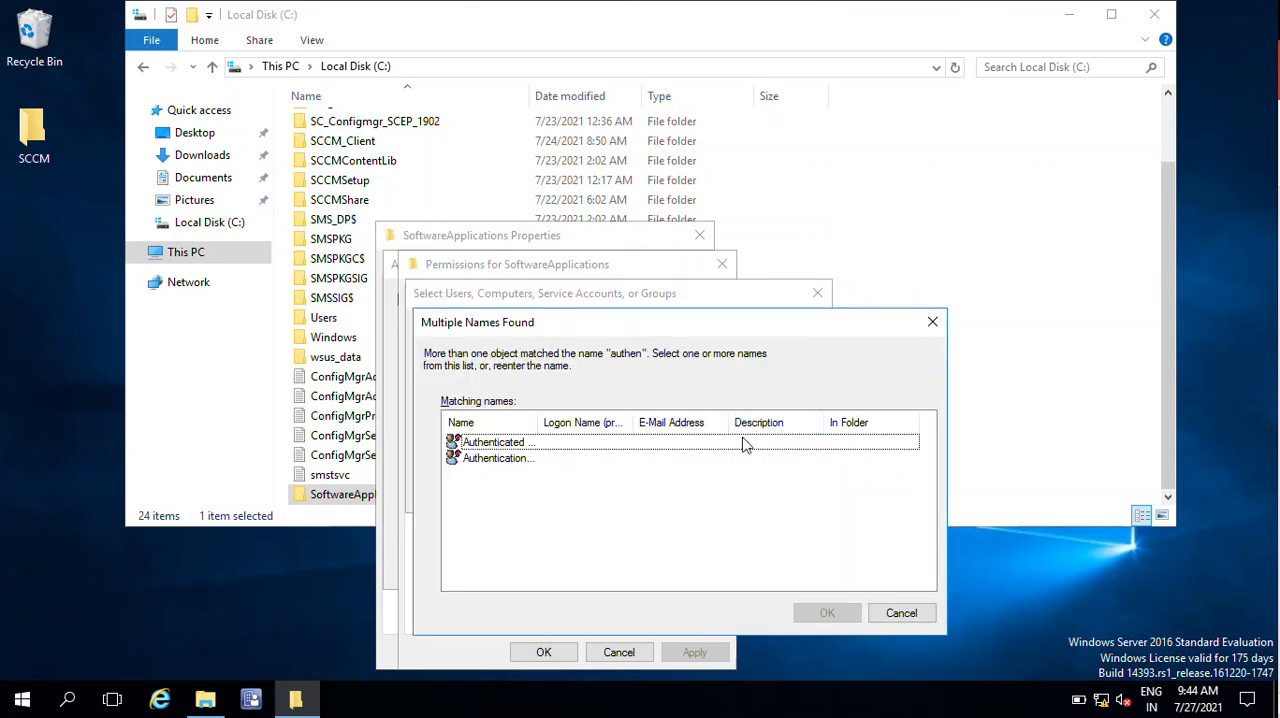
- Choose Authenticated Users from the matching names and add the group to the share permissions
left_click_drag(538, 424, 630, 422)
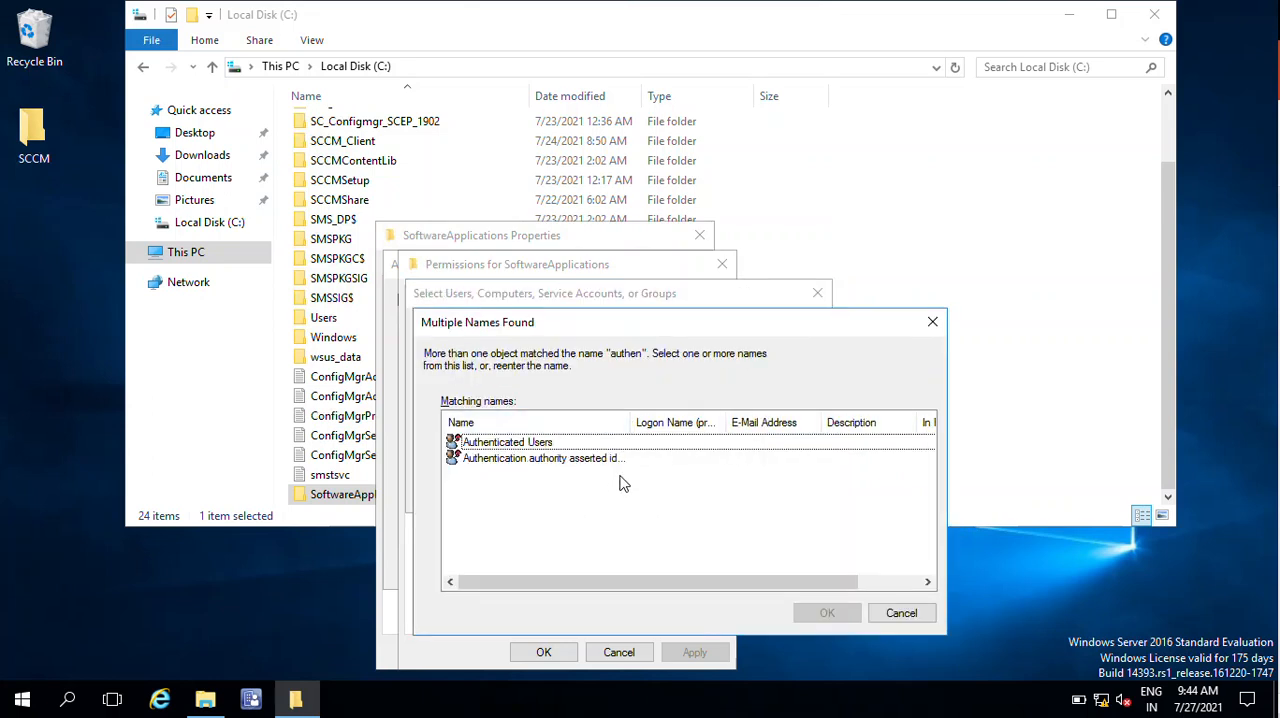
double_click(524, 445)
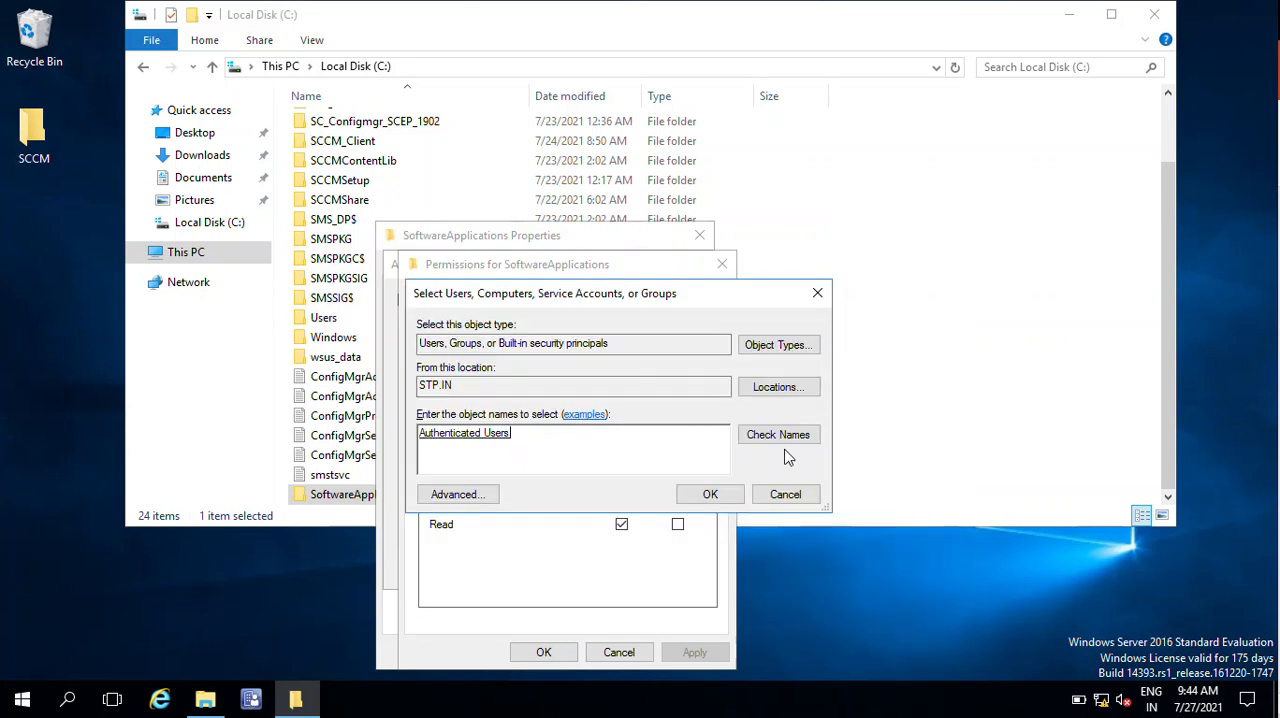
left_click(698, 494)
- Allow Authenticated Users Full Control on the share, apply it, and close the folder's sharing and properties dialogs
left_click(486, 340)
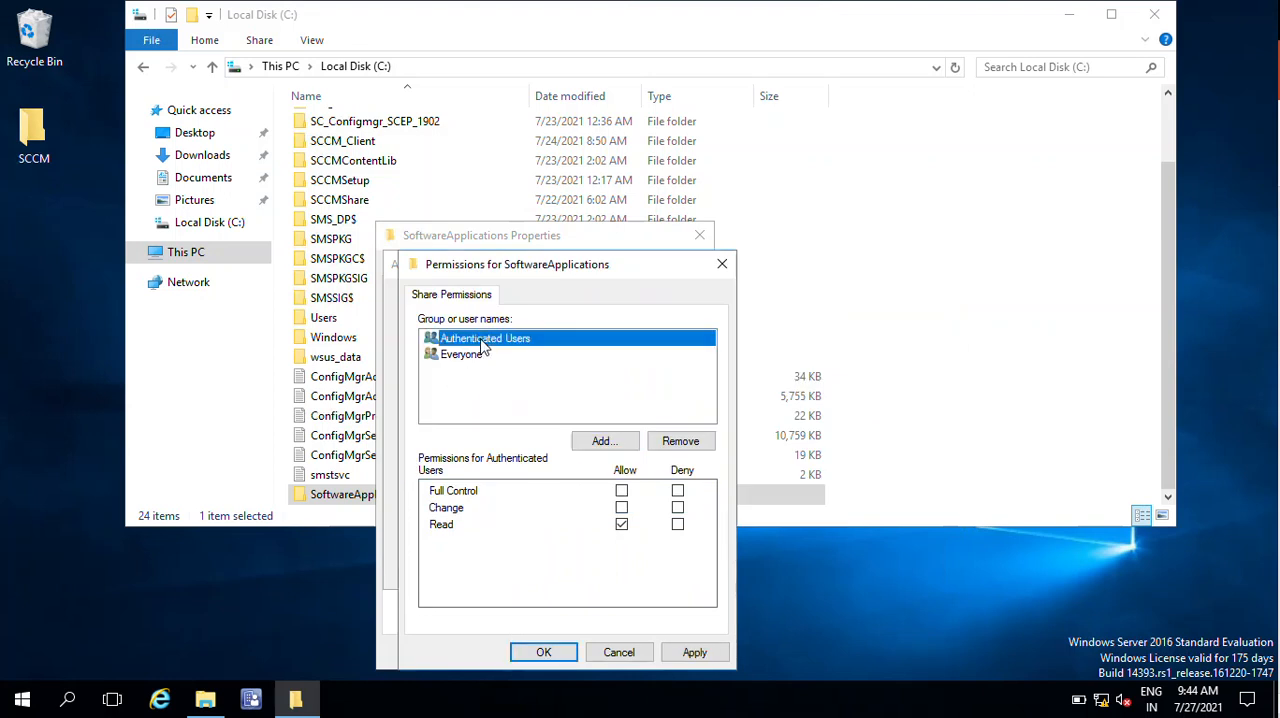
left_click(622, 491)
left_click(694, 652)
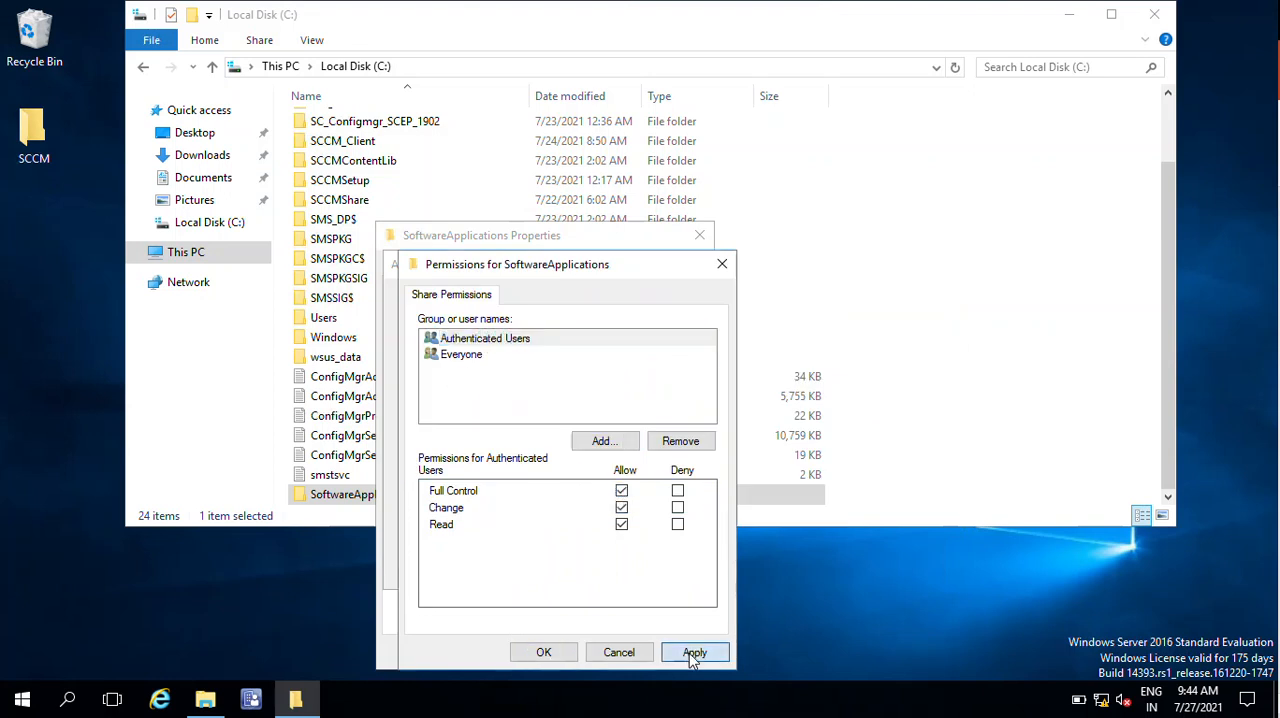
left_click(543, 652)
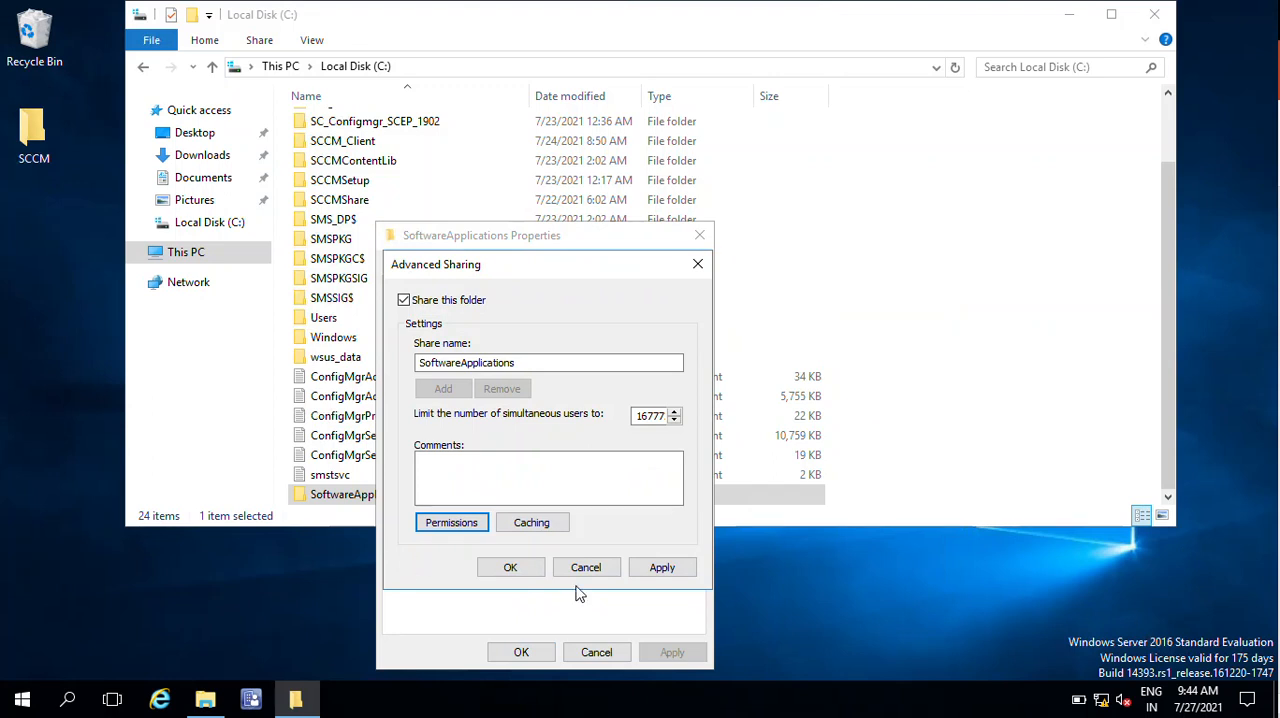
left_click(513, 568)
left_click(520, 652)
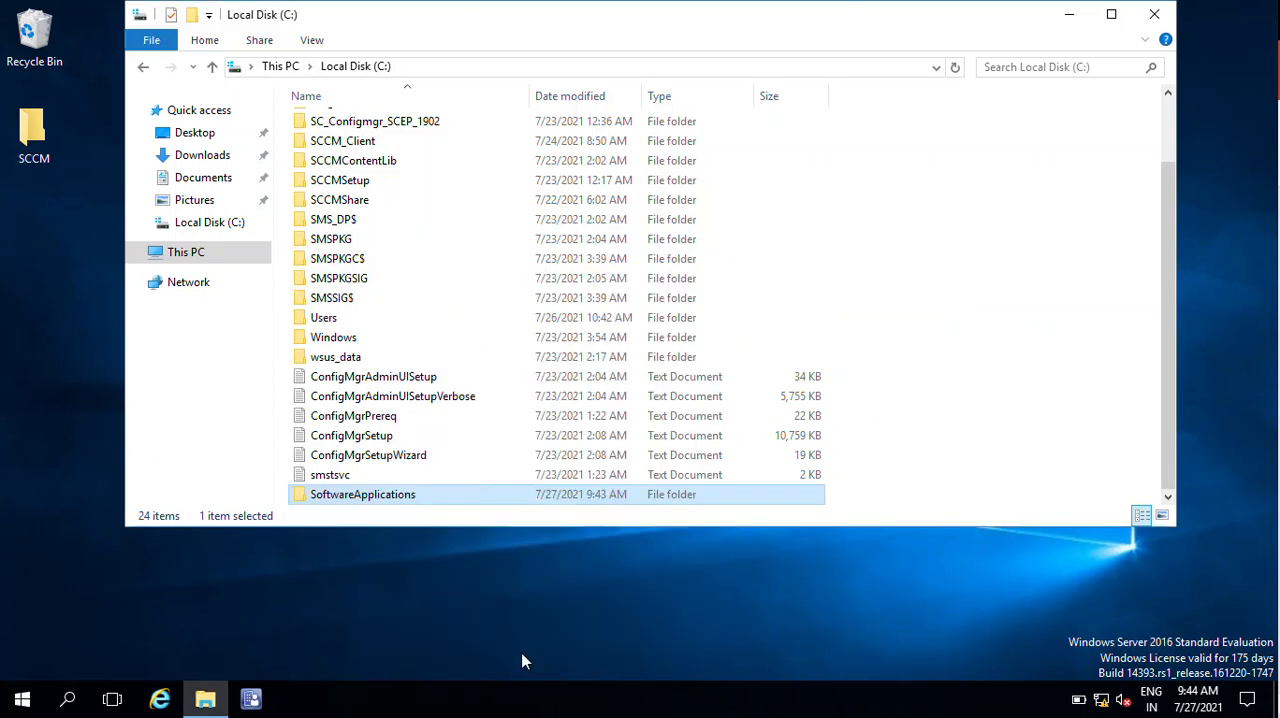
- Check the network path of the shared SoftwareApplications folder in its sharing properties
right_click(380, 510)
left_click(474, 488)
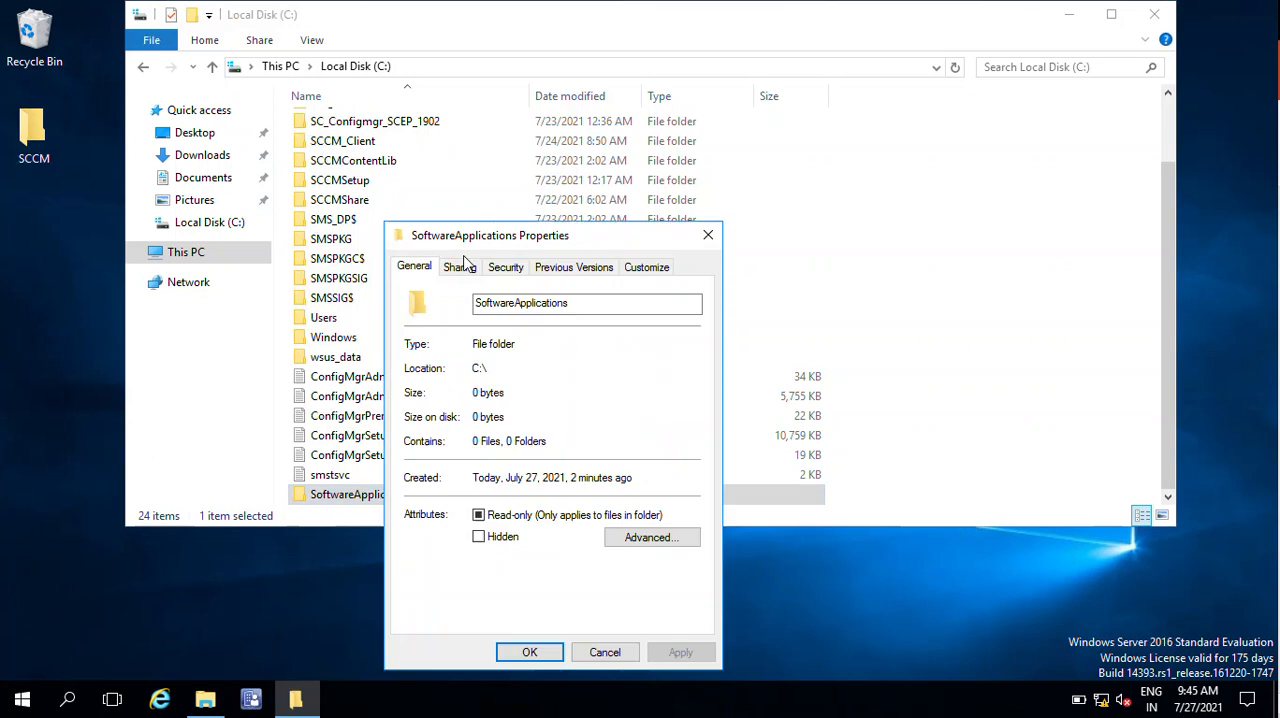
left_click(470, 271)
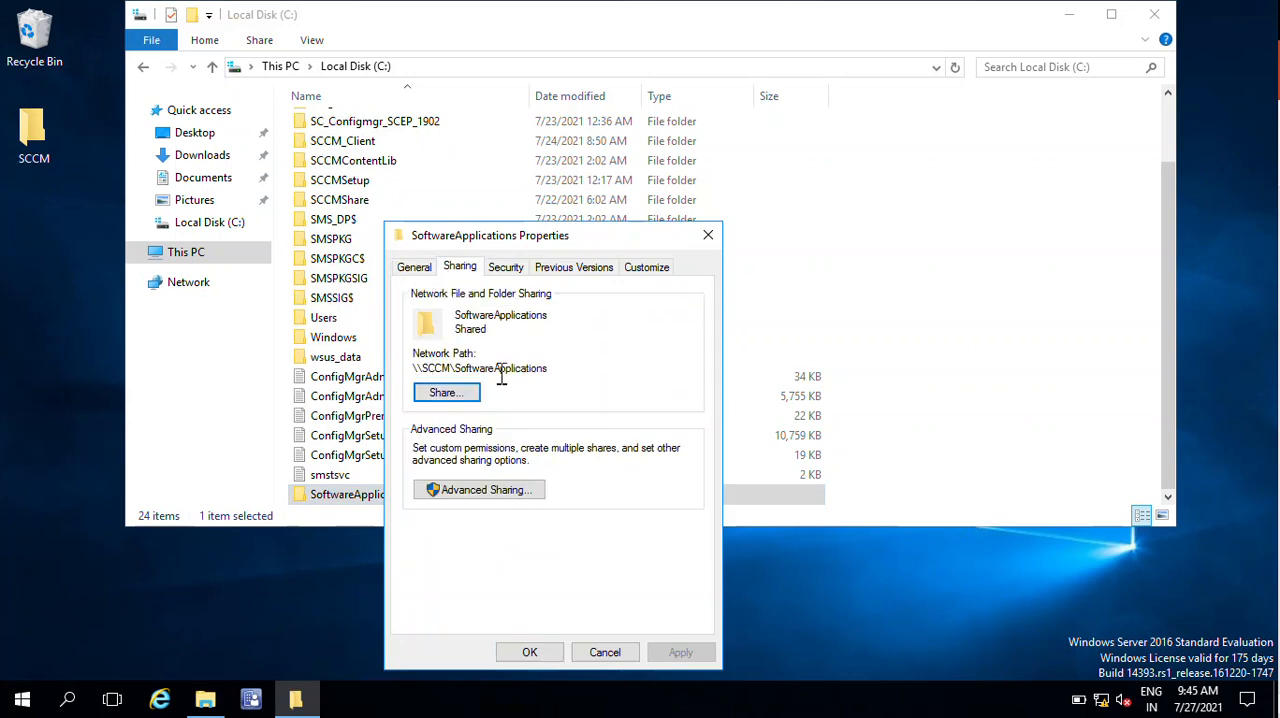
left_click_drag(414, 372, 562, 372)
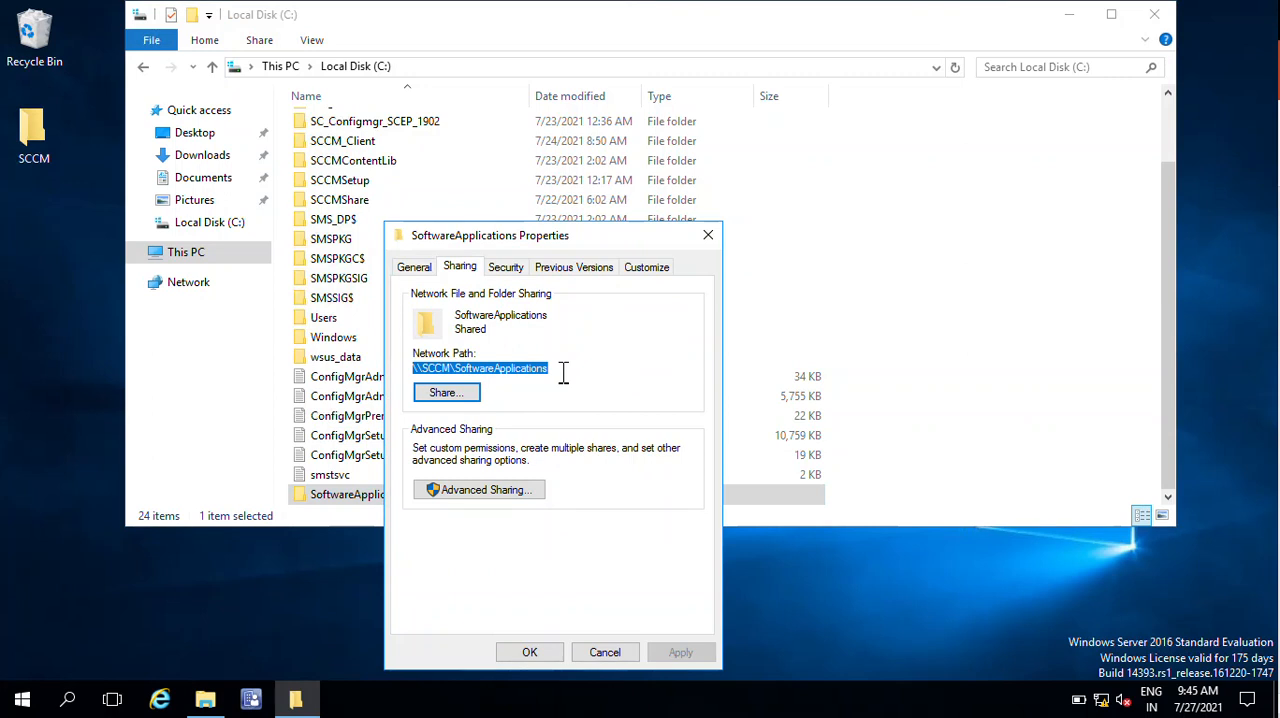
left_click(531, 652)
- Paste the copied installers 7z1900, 7z1900-x64, 7z2103 and 7z2103-x64 into the SoftwareApplications folder and close its window
double_click(355, 497)
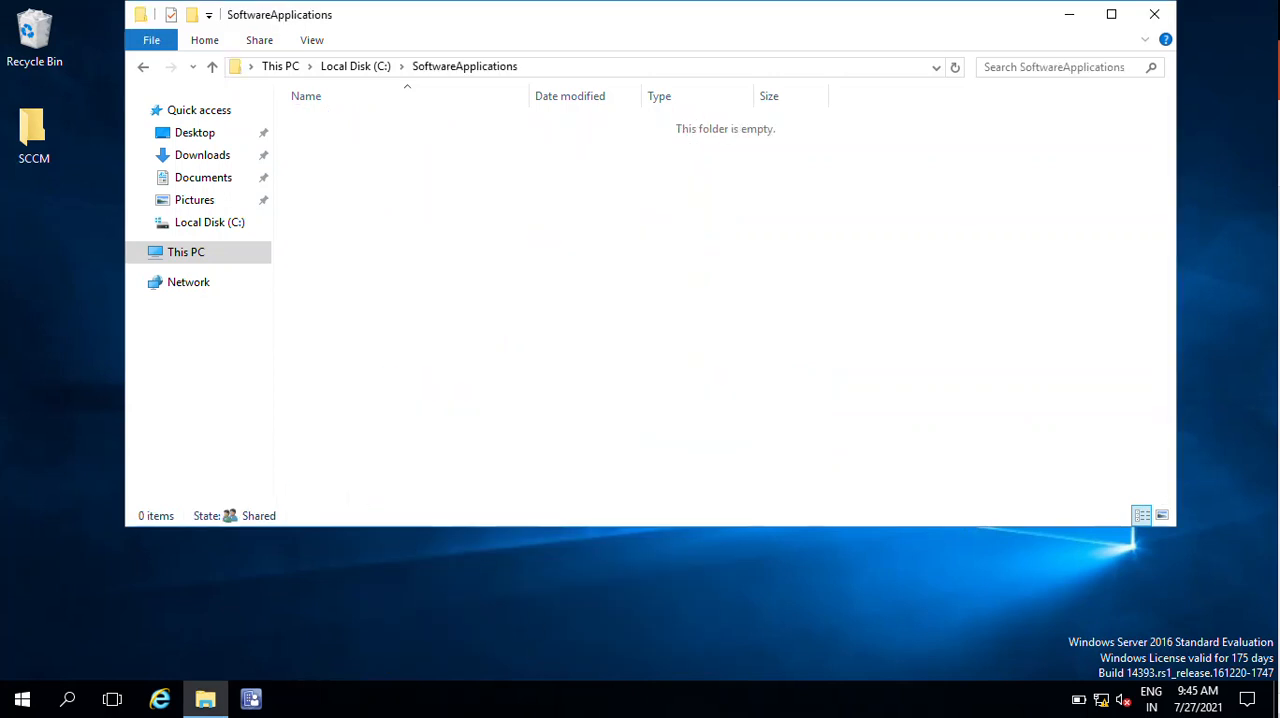
right_click(482, 173)
left_click(530, 302)
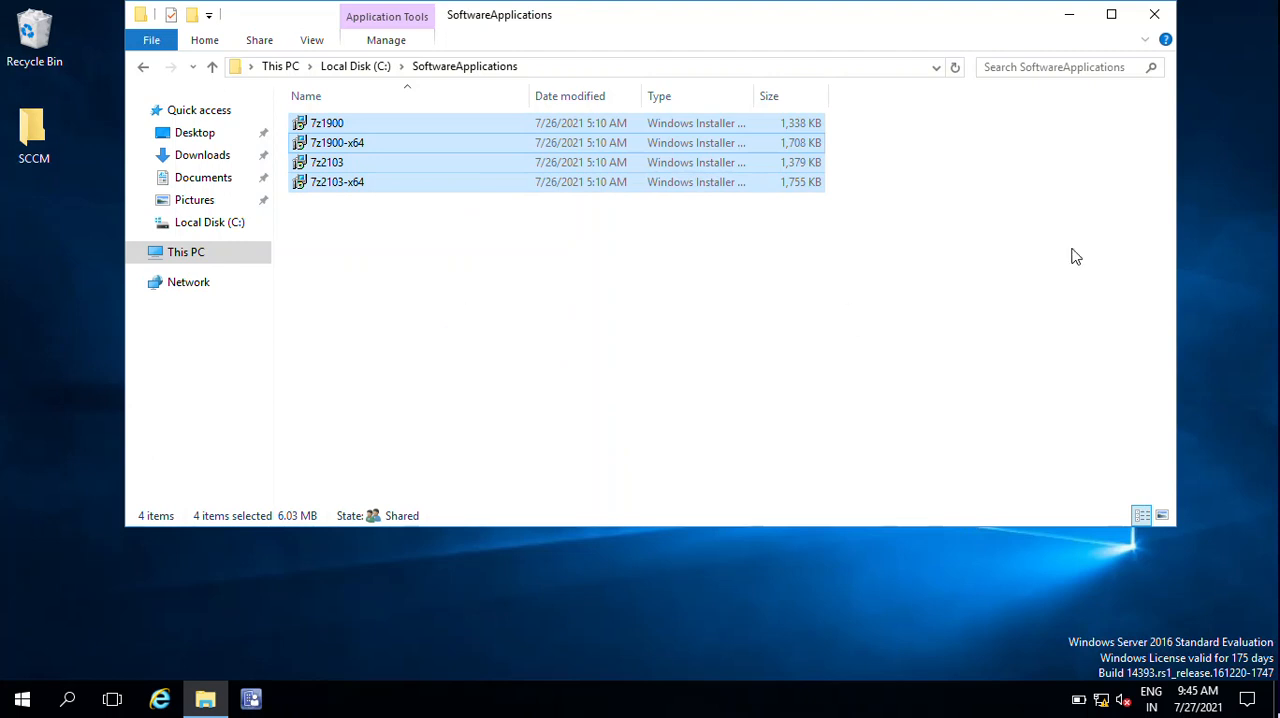
left_click(1156, 16)
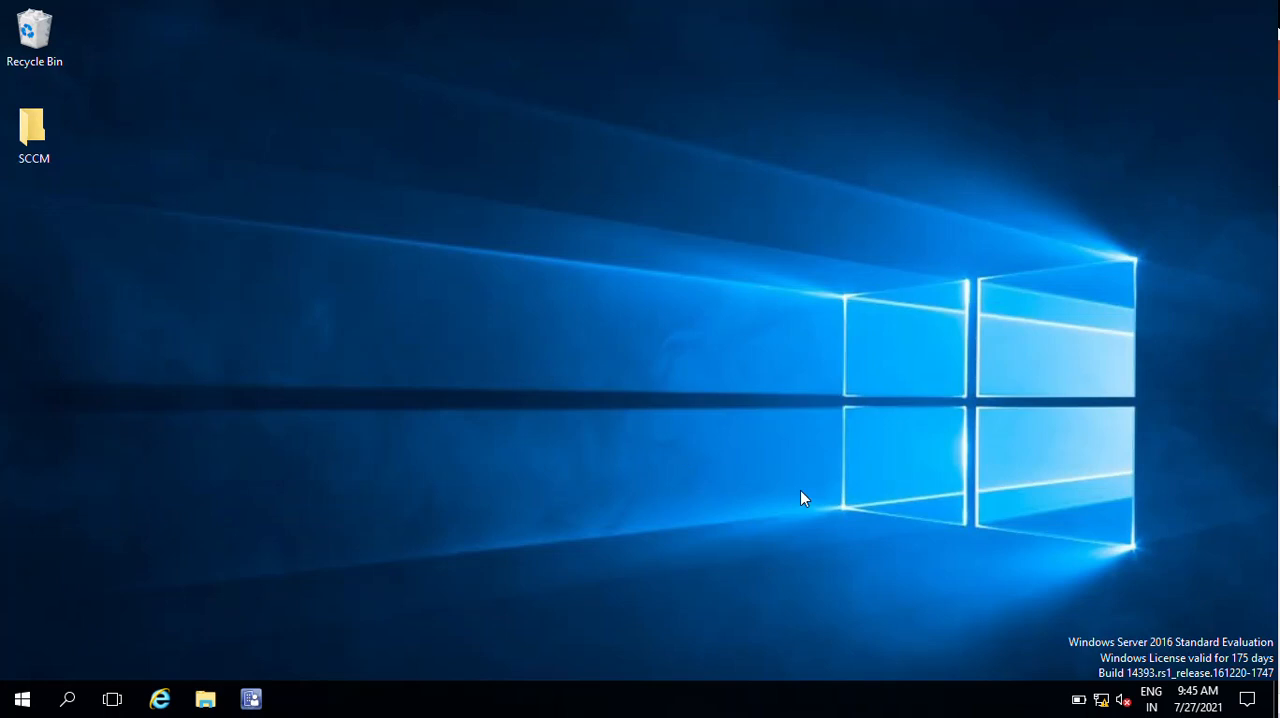
right_click(680, 170)
left_click(750, 229)
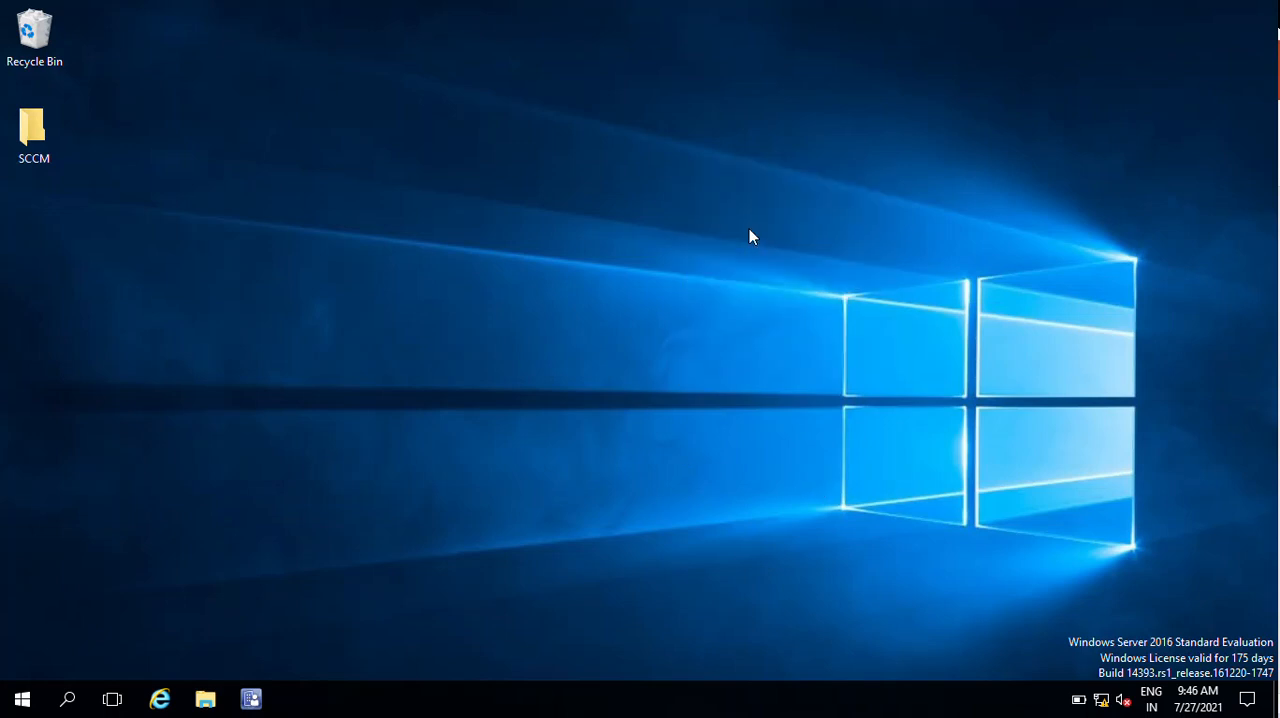
right_click(660, 226)
left_click(738, 281)
- Launch the Configuration Manager Console and collapse the Assets and Compliance overview tree
left_click(17, 705)
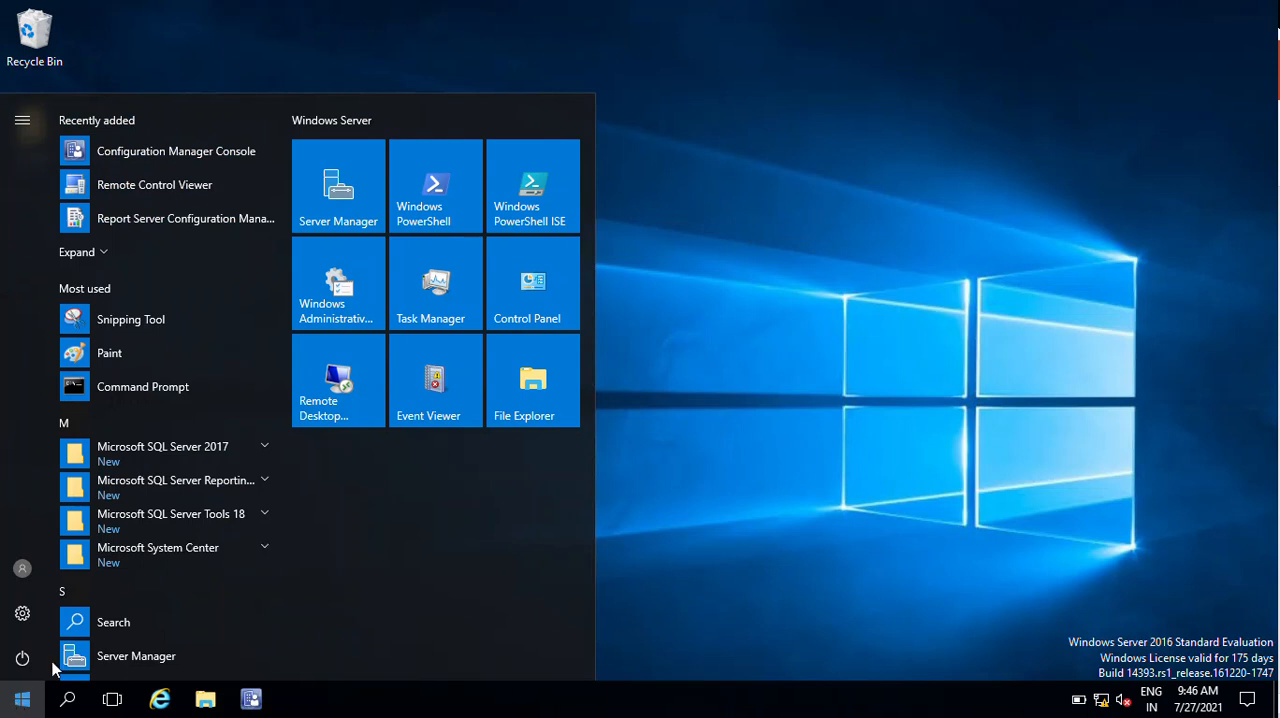
left_click(209, 150)
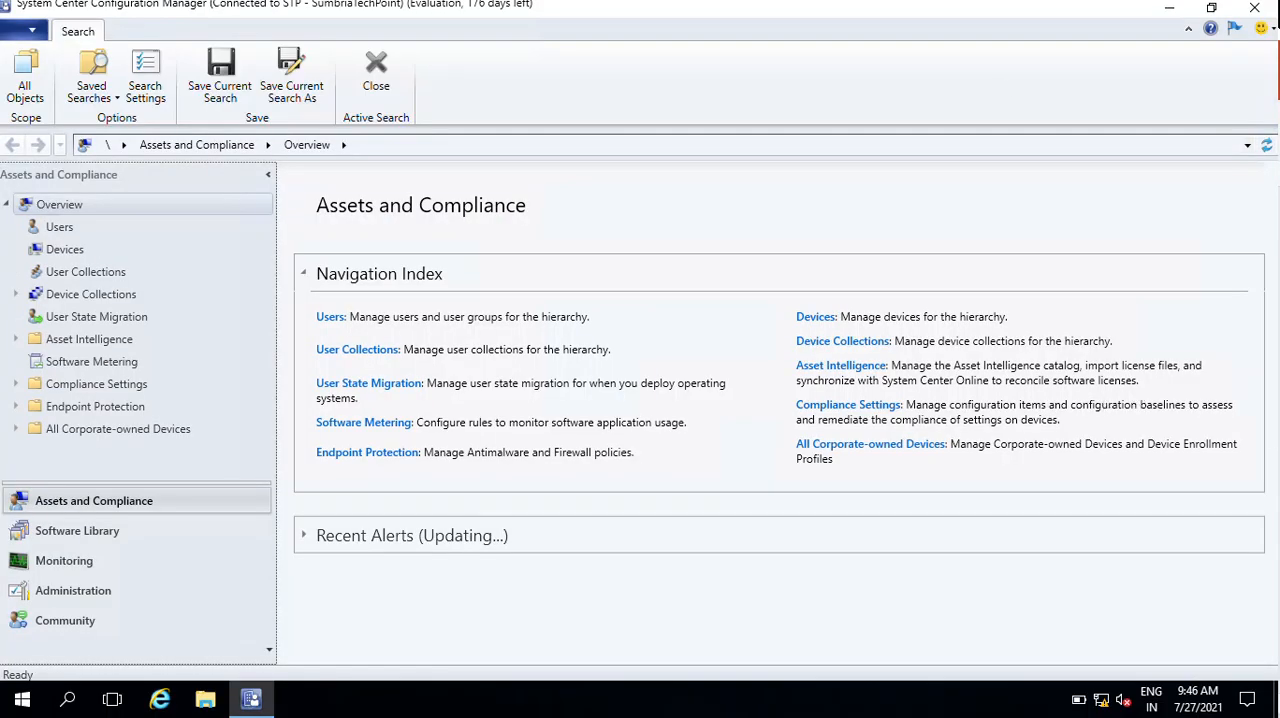
left_click(8, 206)
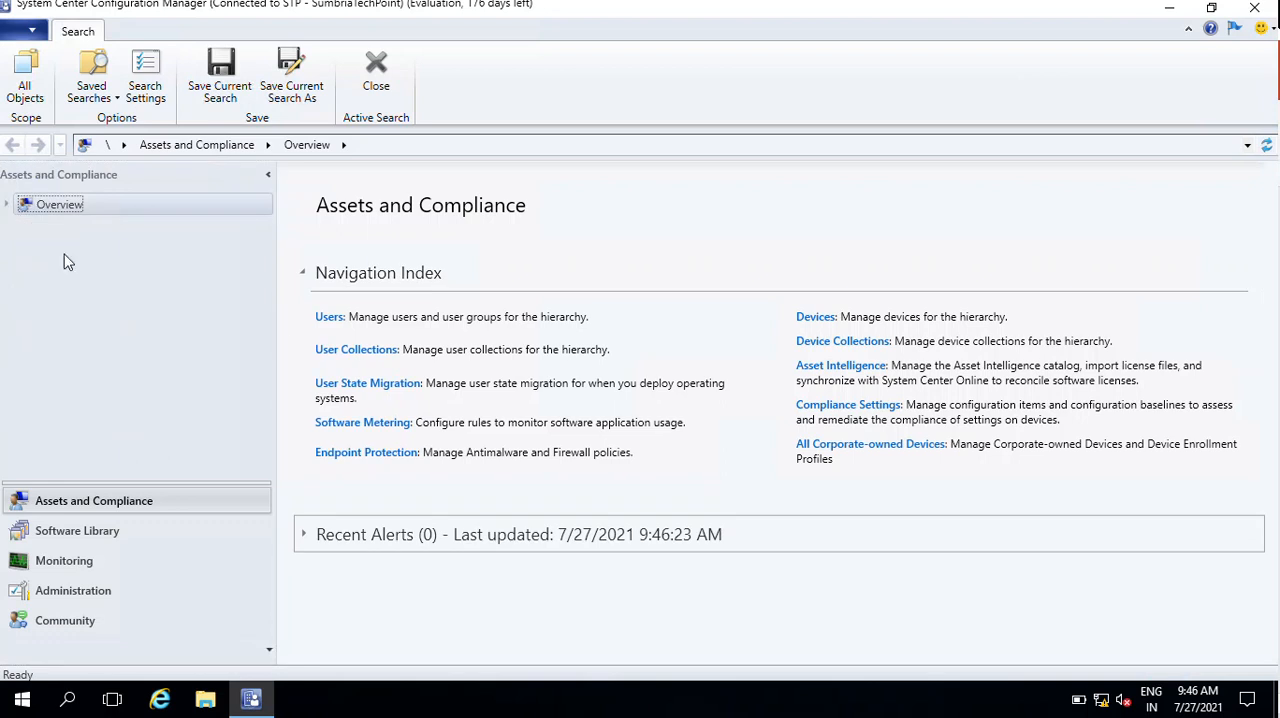
- Start creating a new application under Applications in the Software Library's Application Management node
left_click(140, 540)
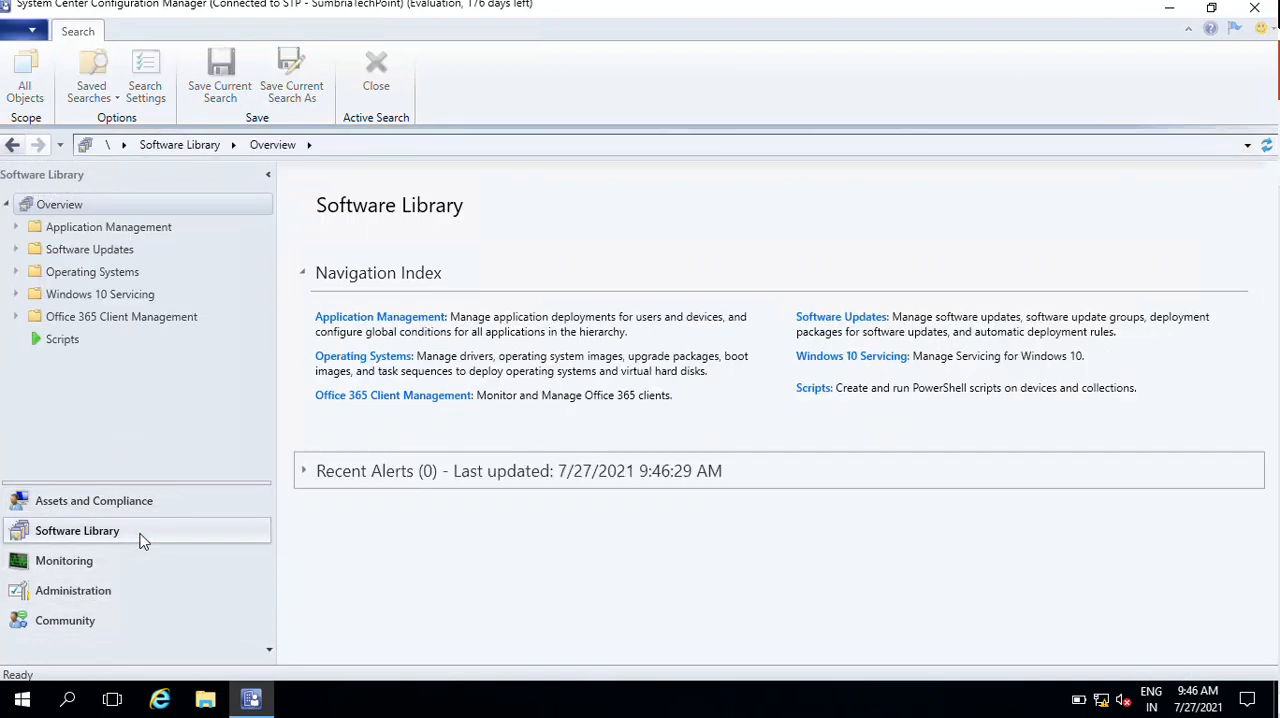
left_click(17, 228)
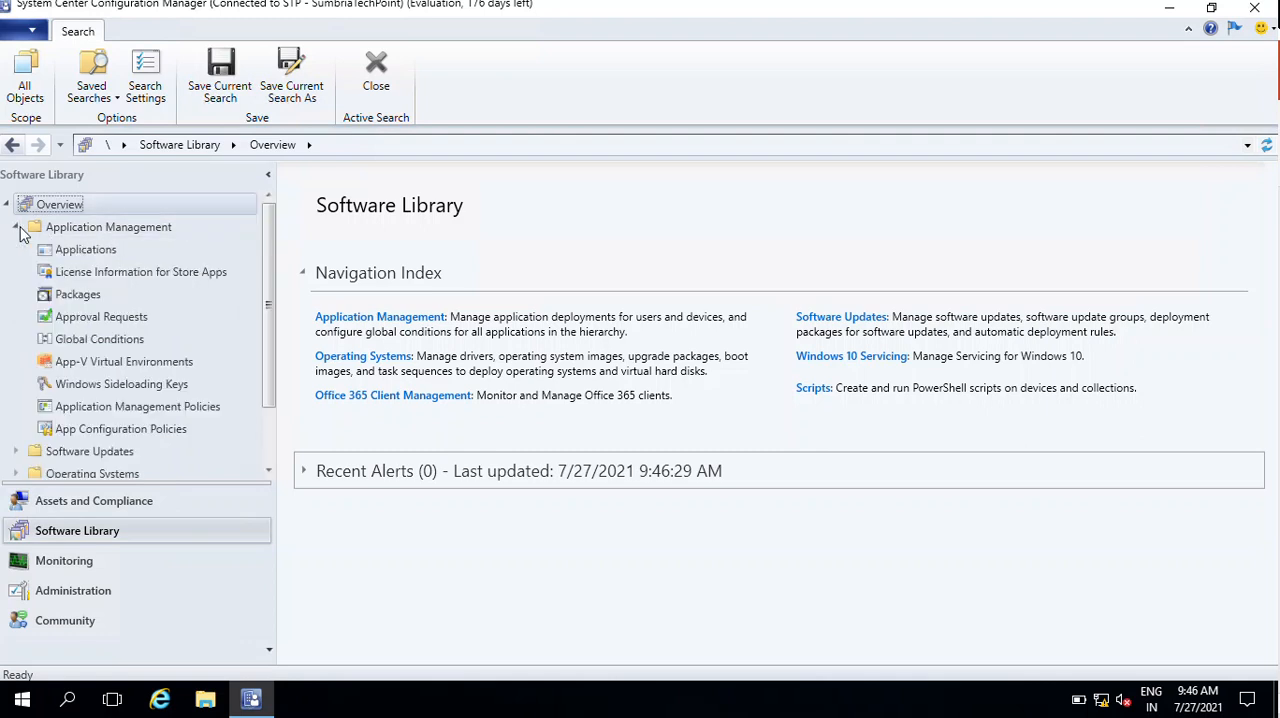
right_click(90, 257)
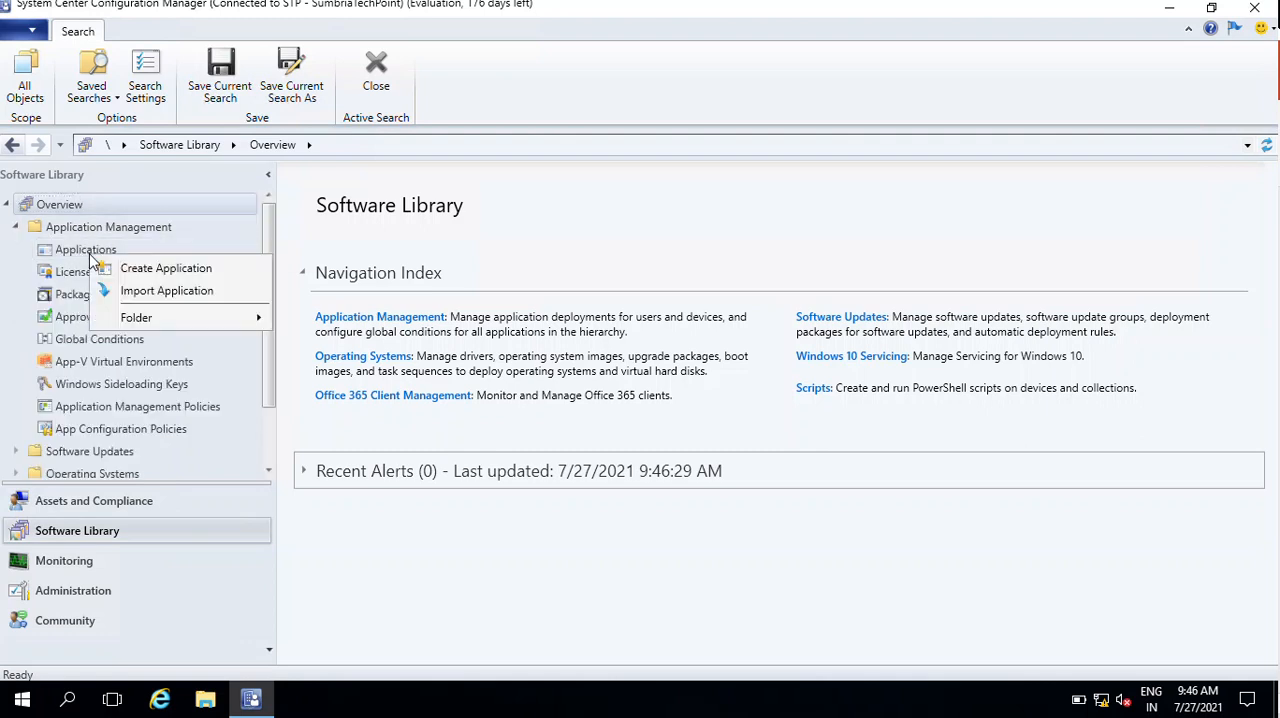
left_click(166, 269)
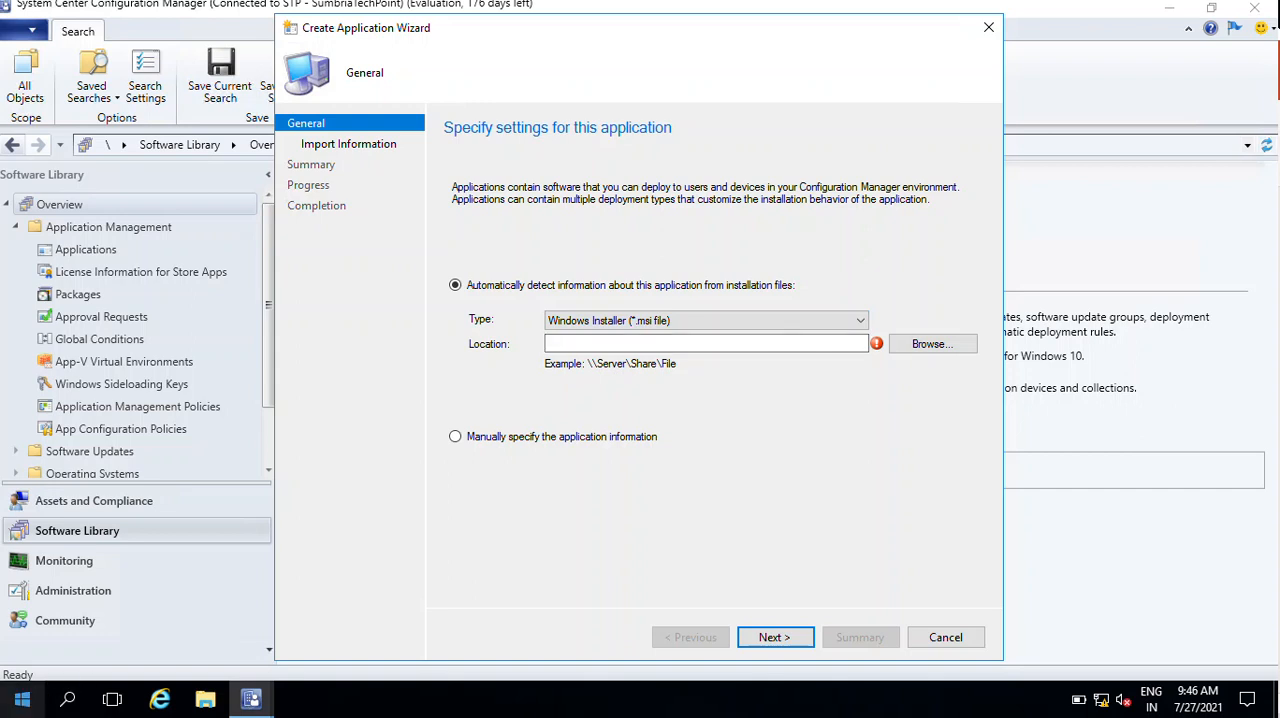
- Browse to the \\sccm server in File Explorer and open its SoftwareApplications share
left_click(22, 698)
type("\\")
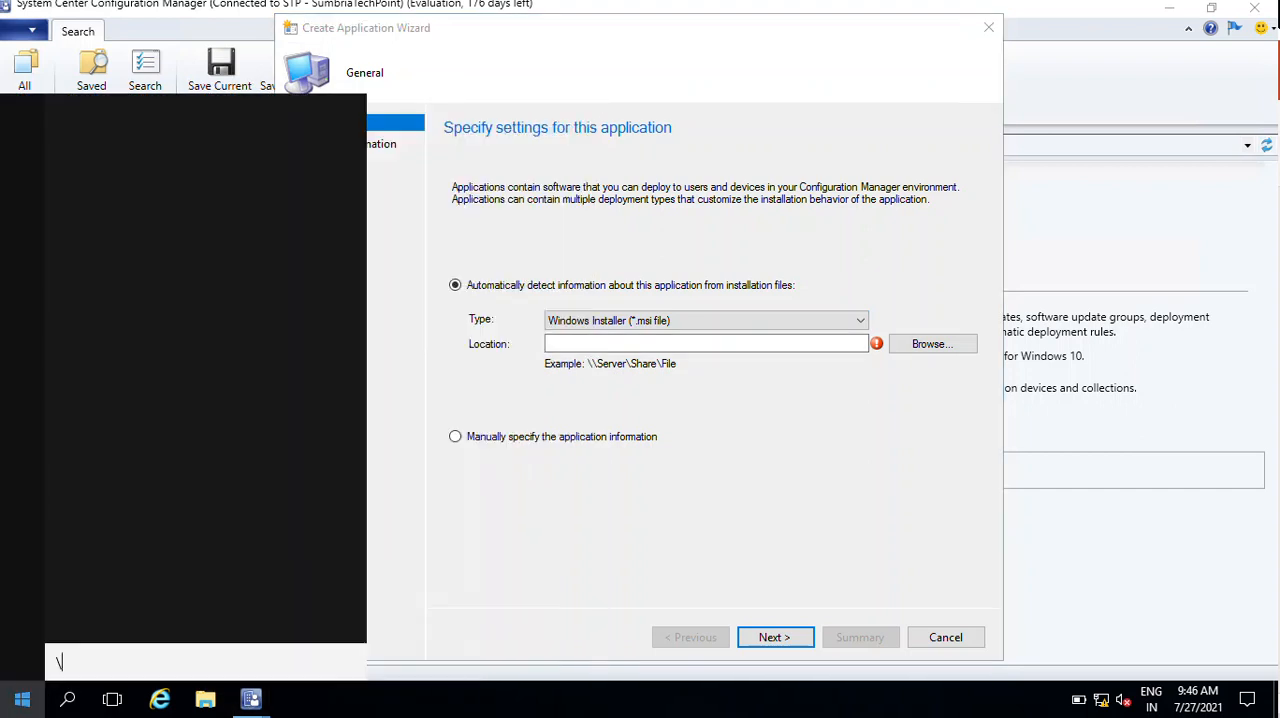
type("\\scmm")
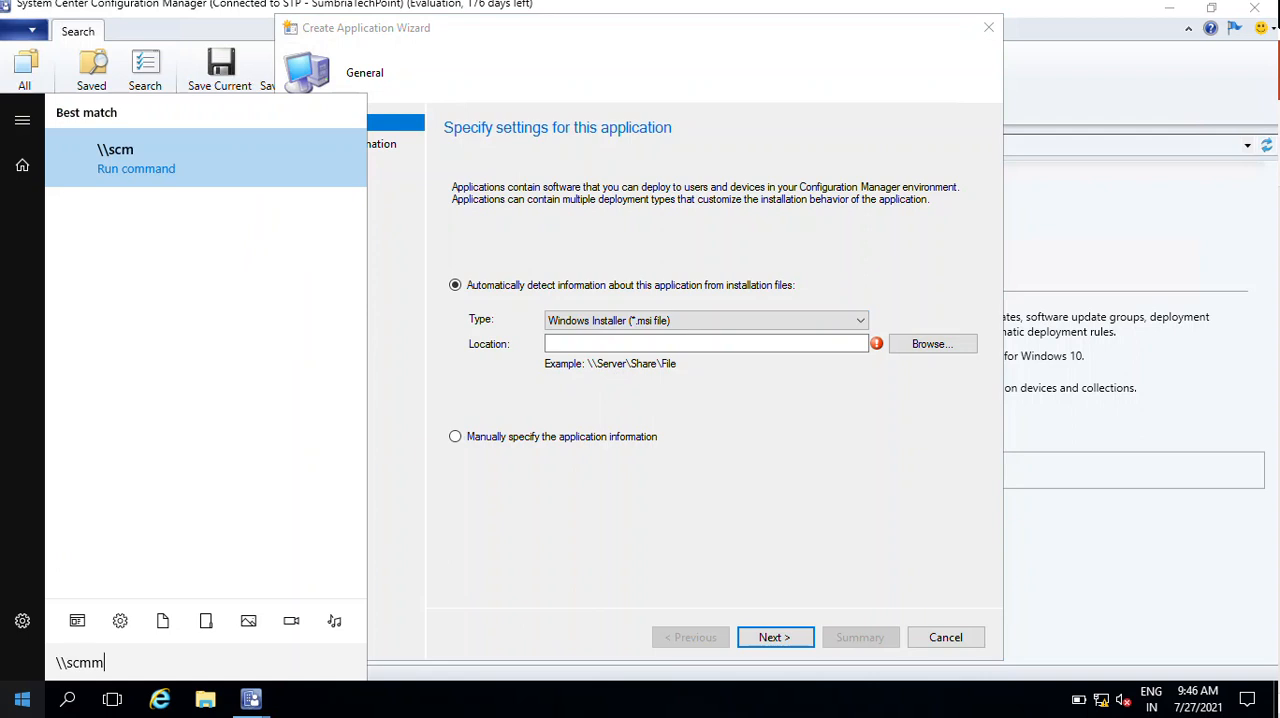
key("BackSpace")
key("BackSpace")
type("cm")
key("Return")
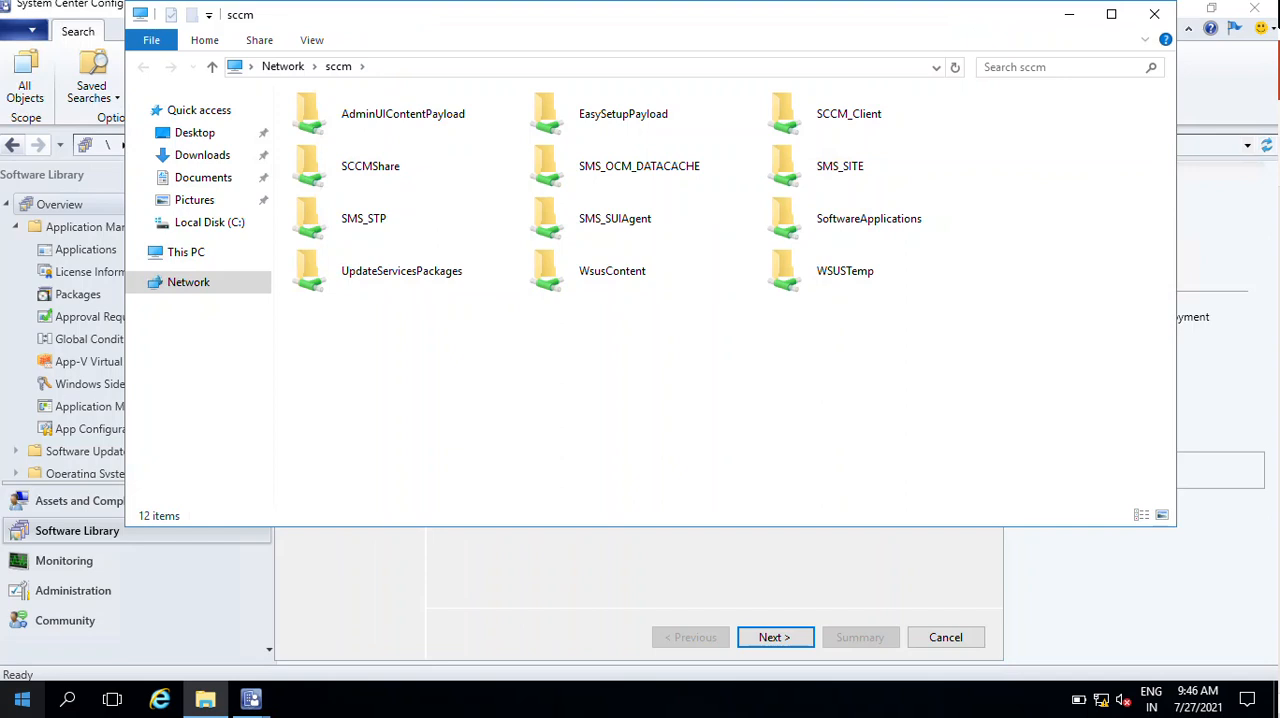
left_click(903, 229)
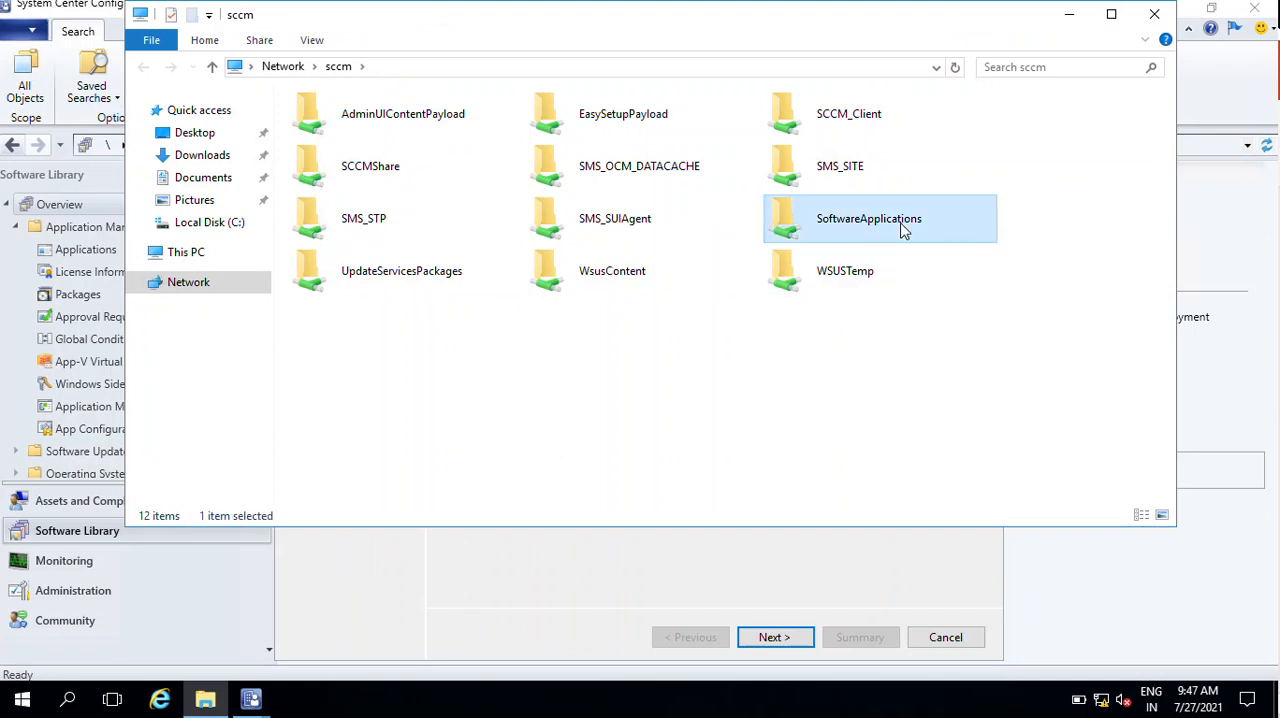
double_click(903, 229)
- Complete the folder path to \\sccm\SoftwareApplications\7z1900-x64.msi and copy the full path
left_click(575, 66)
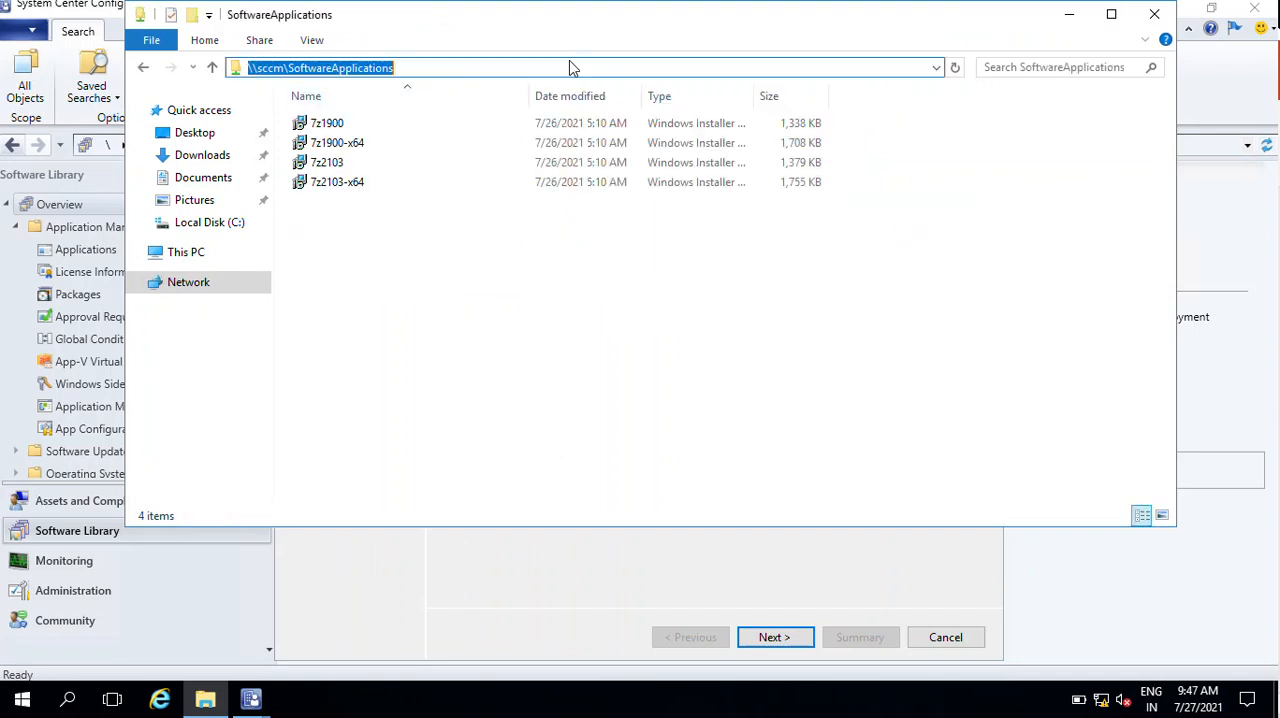
left_click(572, 69)
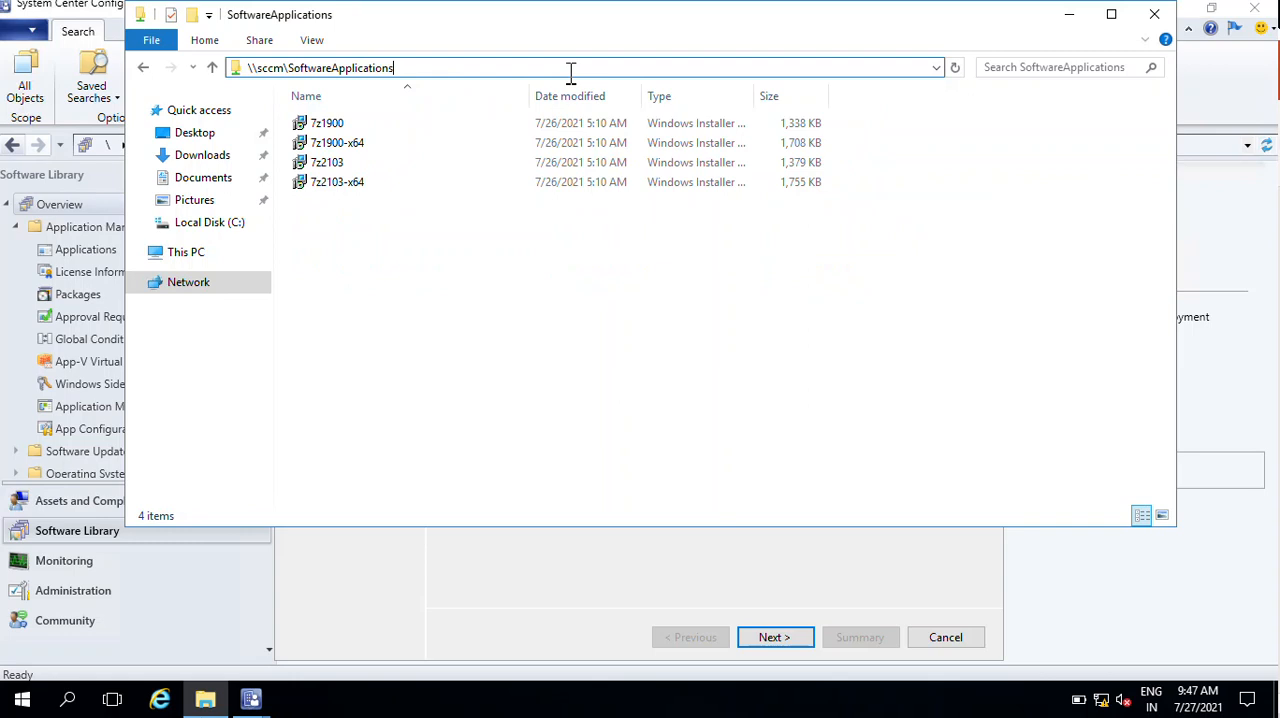
type("\\")
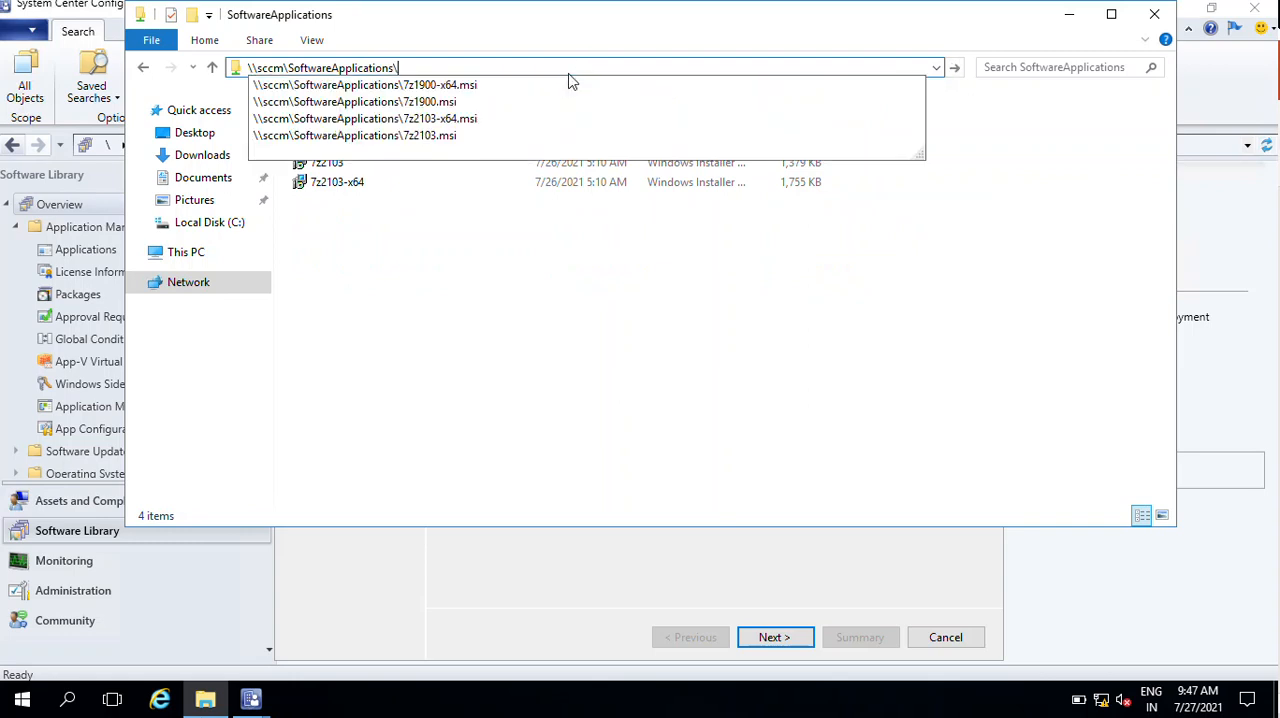
key("Down")
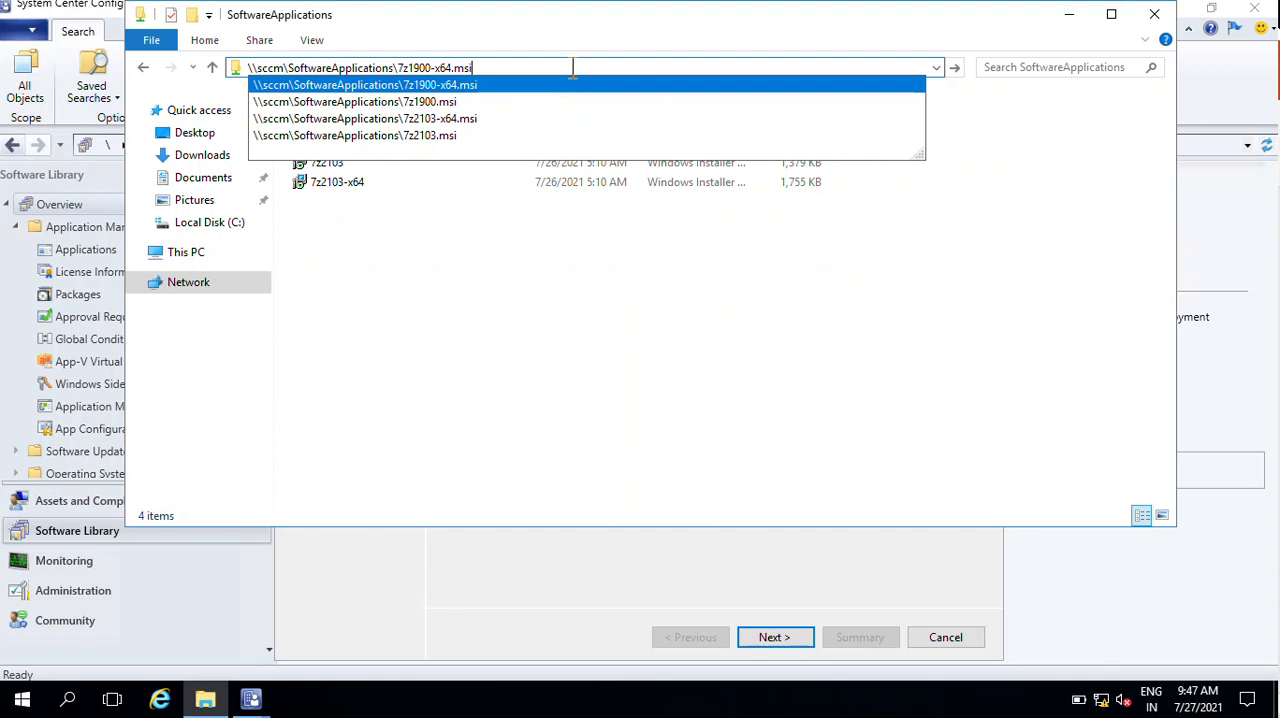
left_click_drag(497, 67, 228, 56)
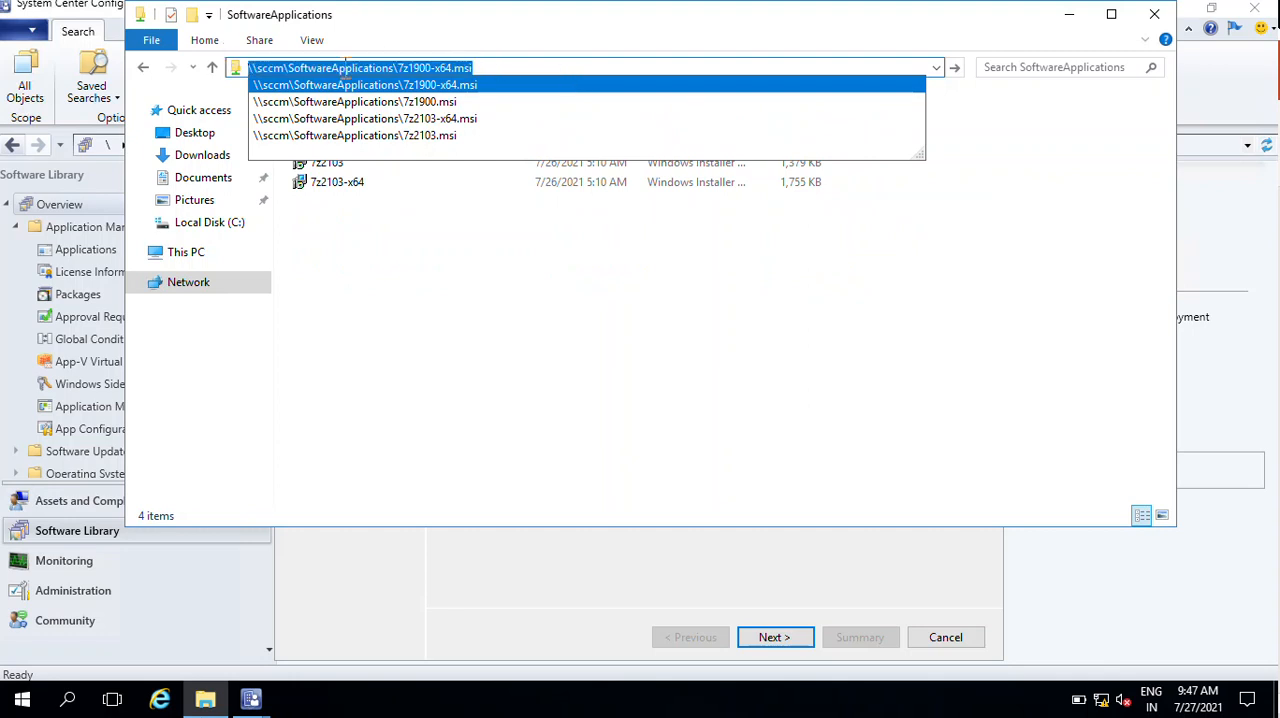
right_click(345, 73)
left_click(400, 131)
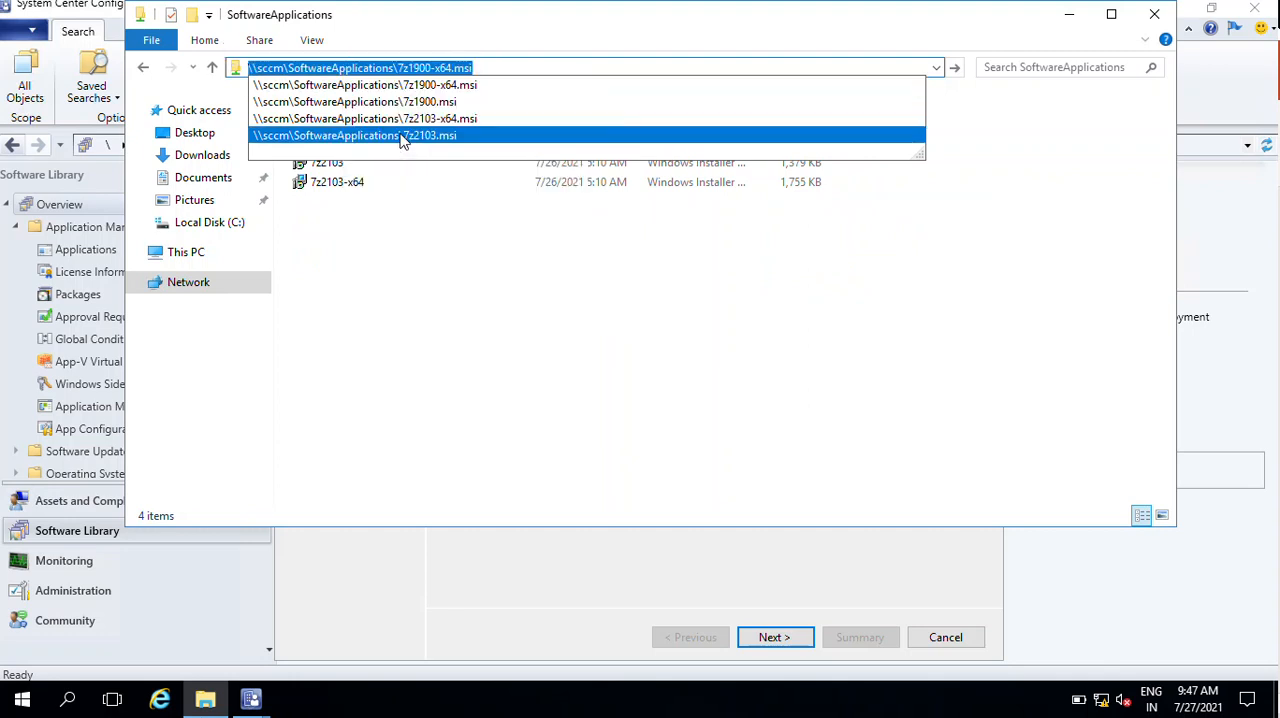
- Paste \\sccm\SoftwareApplications\7z1900-x64.msi as the installer location and import the file, accepting its unverified publisher
left_click(843, 576)
left_click(601, 344)
right_click(601, 344)
left_click(663, 432)
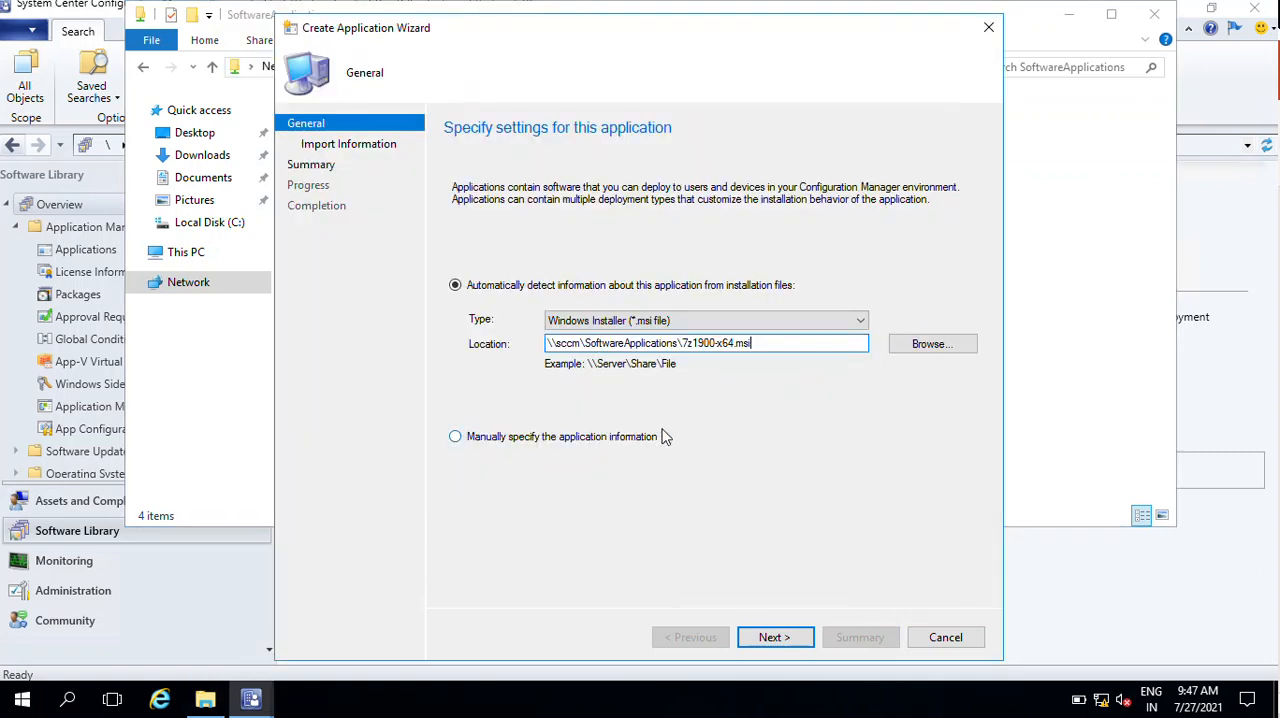
left_click(791, 639)
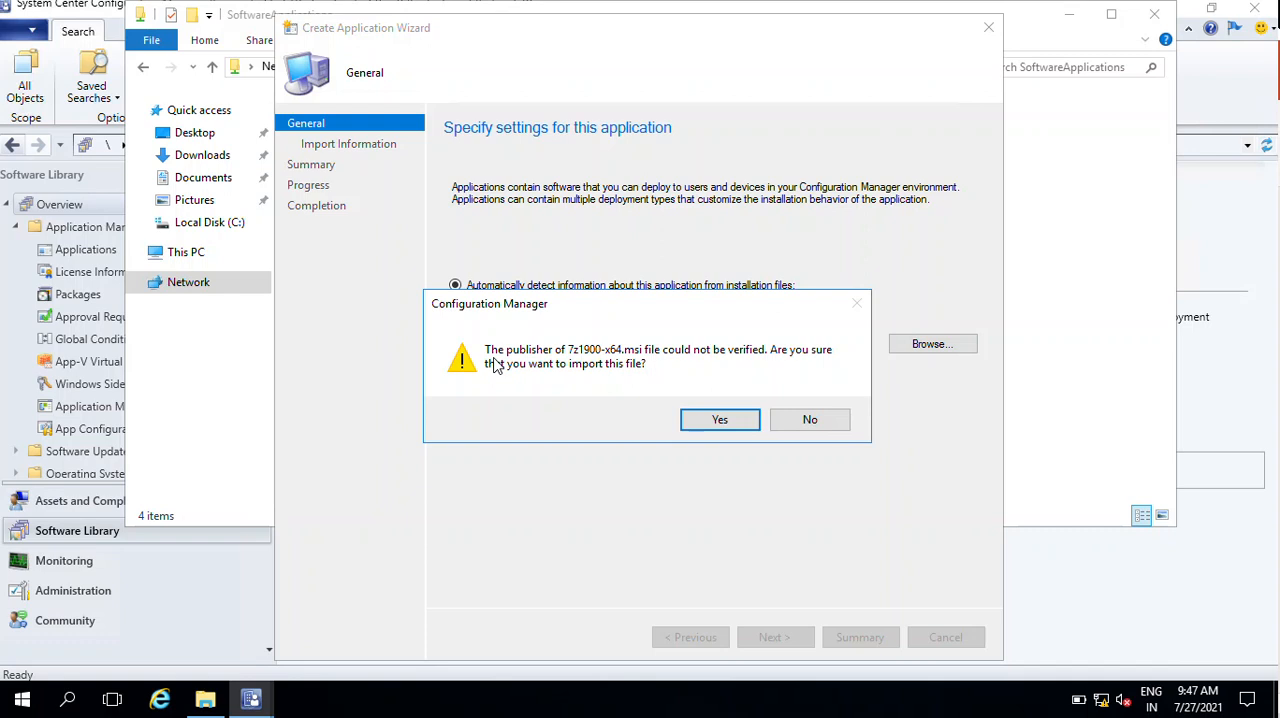
left_click(720, 421)
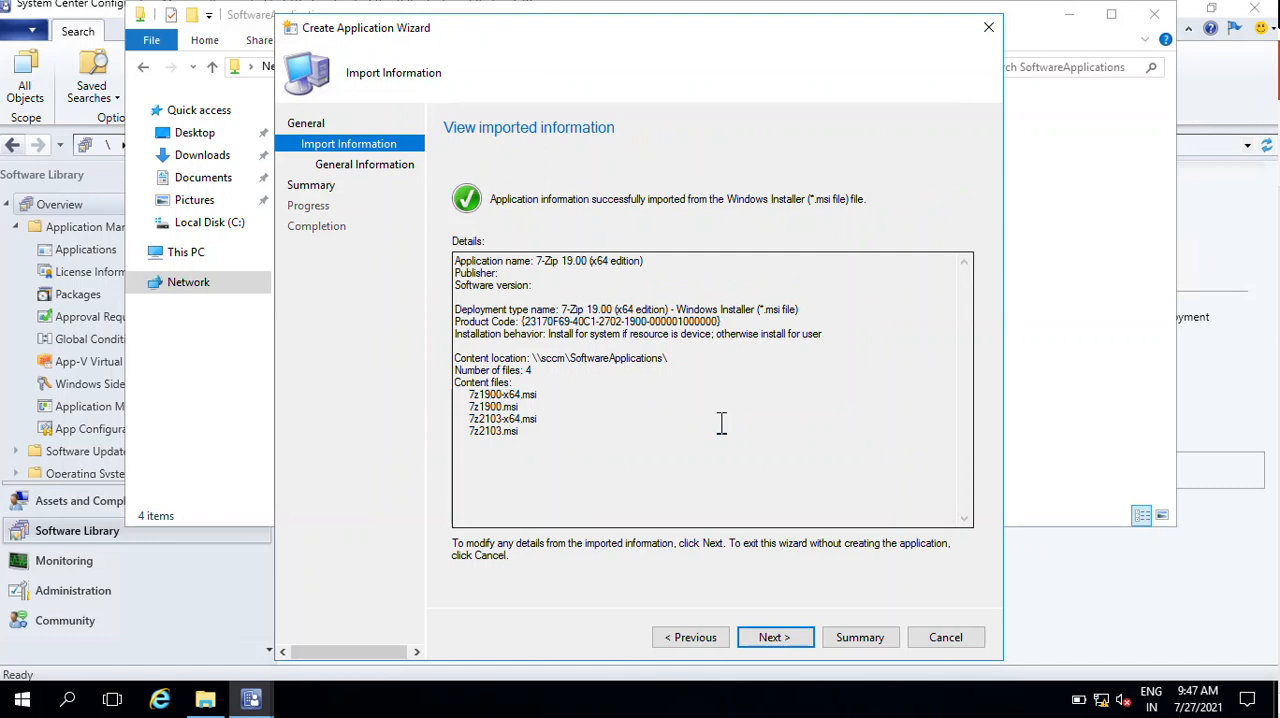
left_click(773, 637)
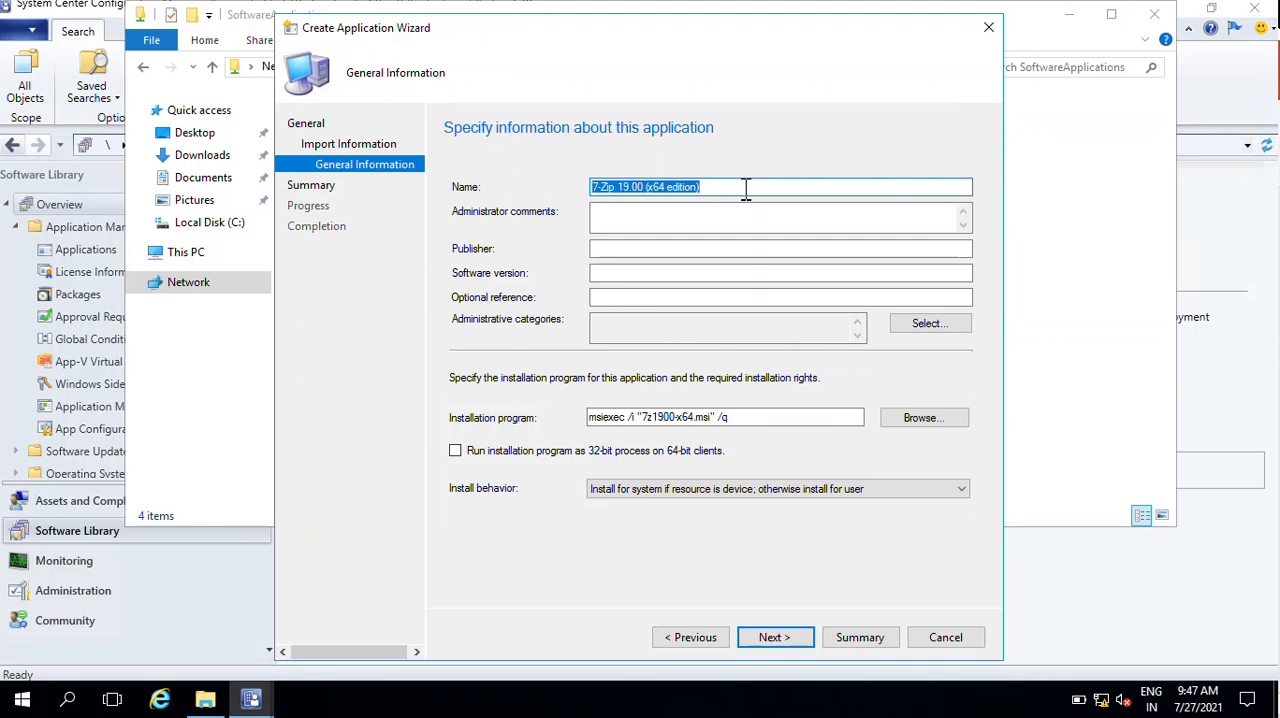
- Shorten the application name to 7-Zip 19.00 x64
left_click(745, 190)
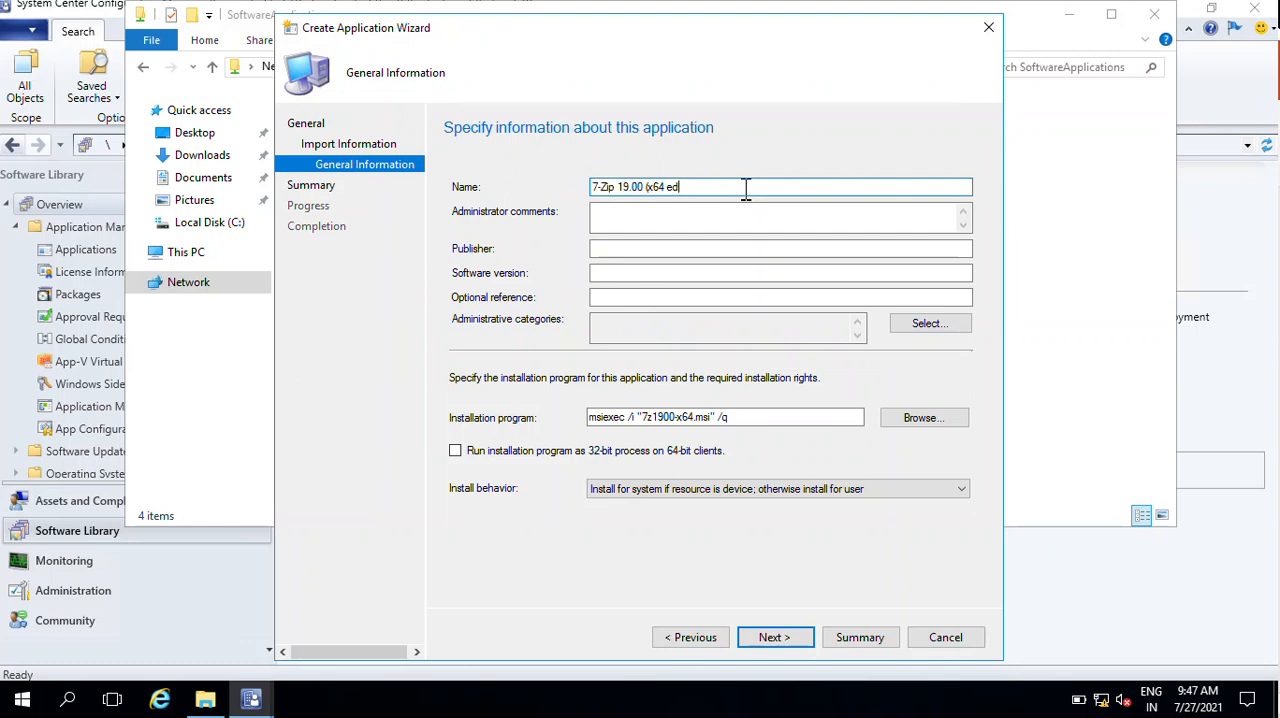
key("Left")
key("Left")
key("Left")
key("BackSpace")
key("BackSpace")
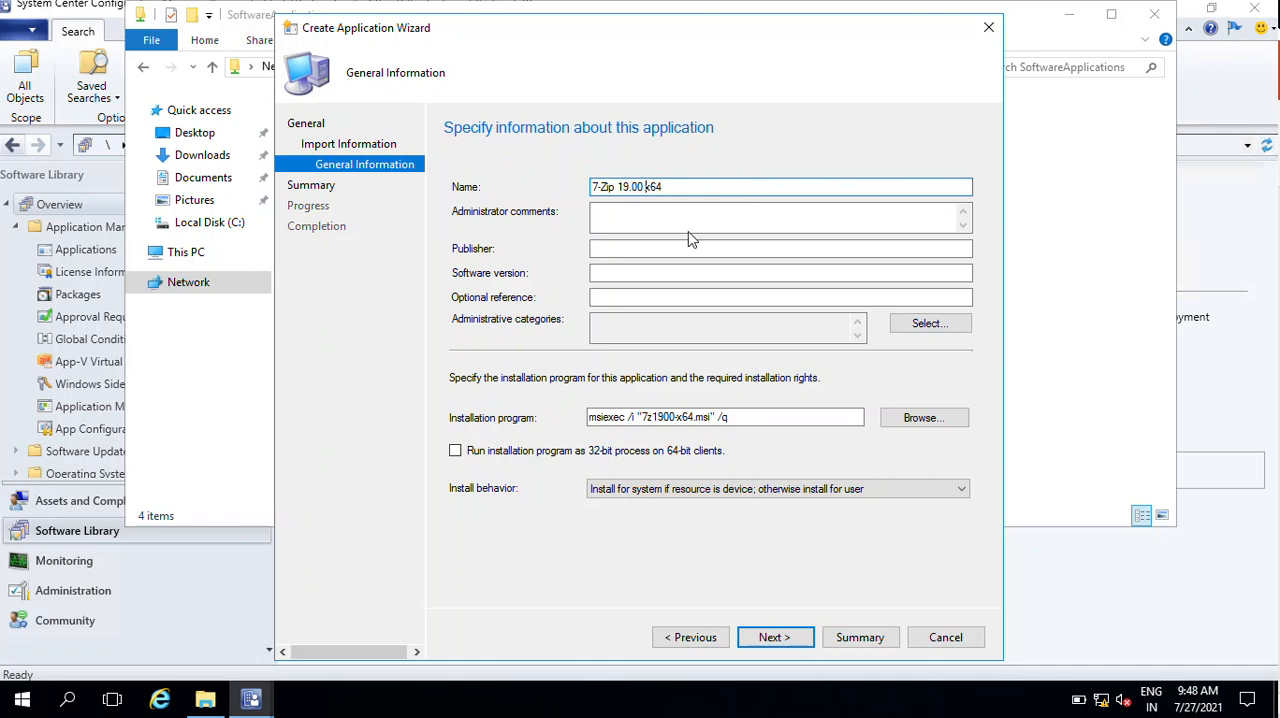
- Set the application's publisher to STP and its software version to 1900
left_click(627, 218)
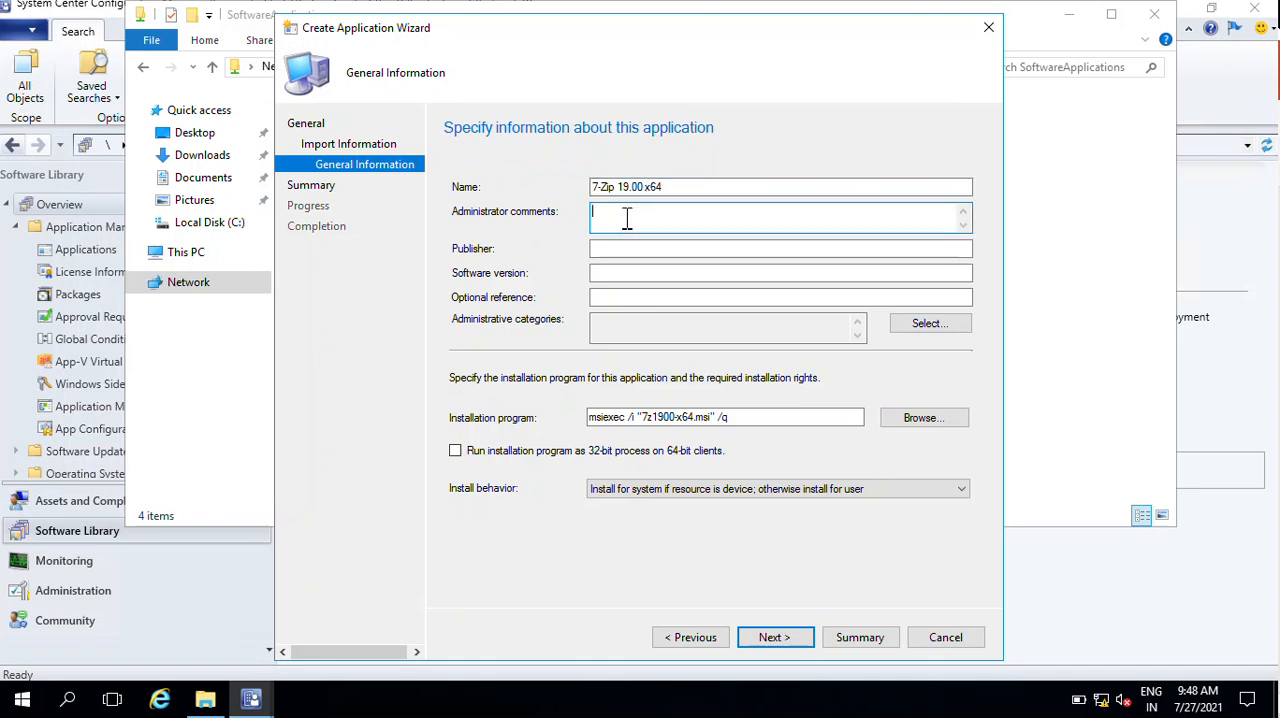
left_click(627, 250)
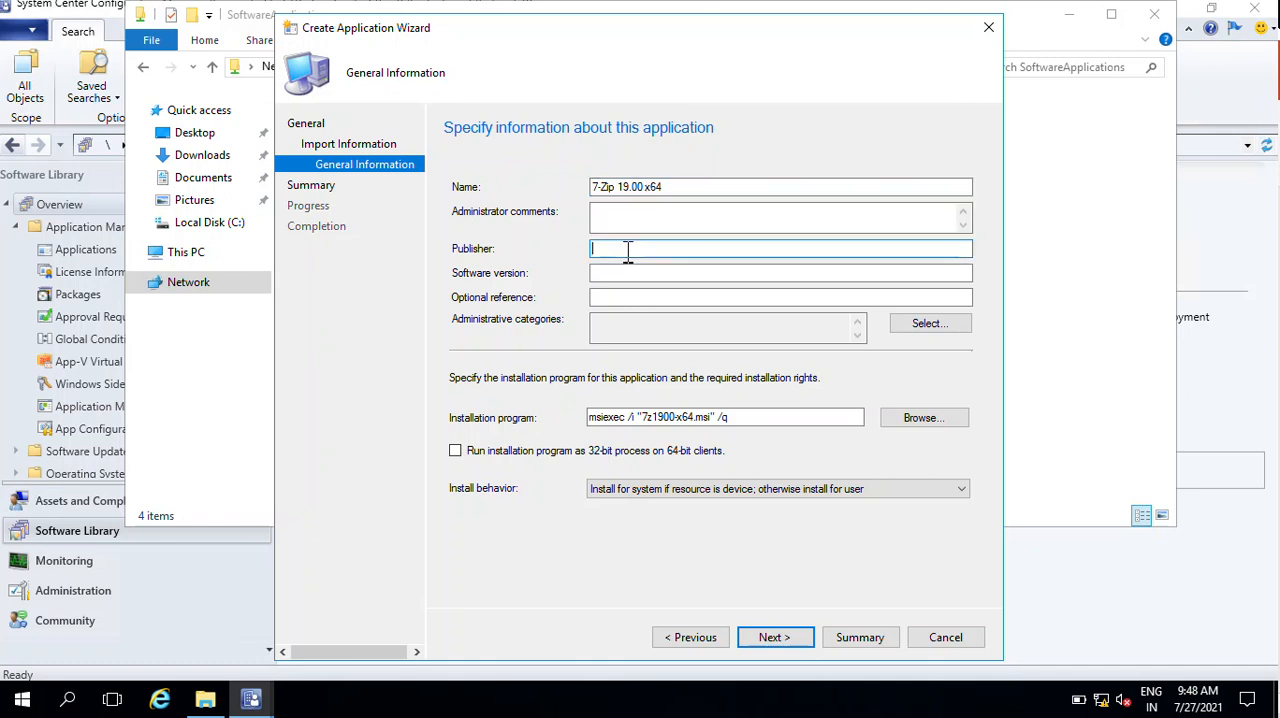
type("STP")
left_click(642, 275)
type("1900")
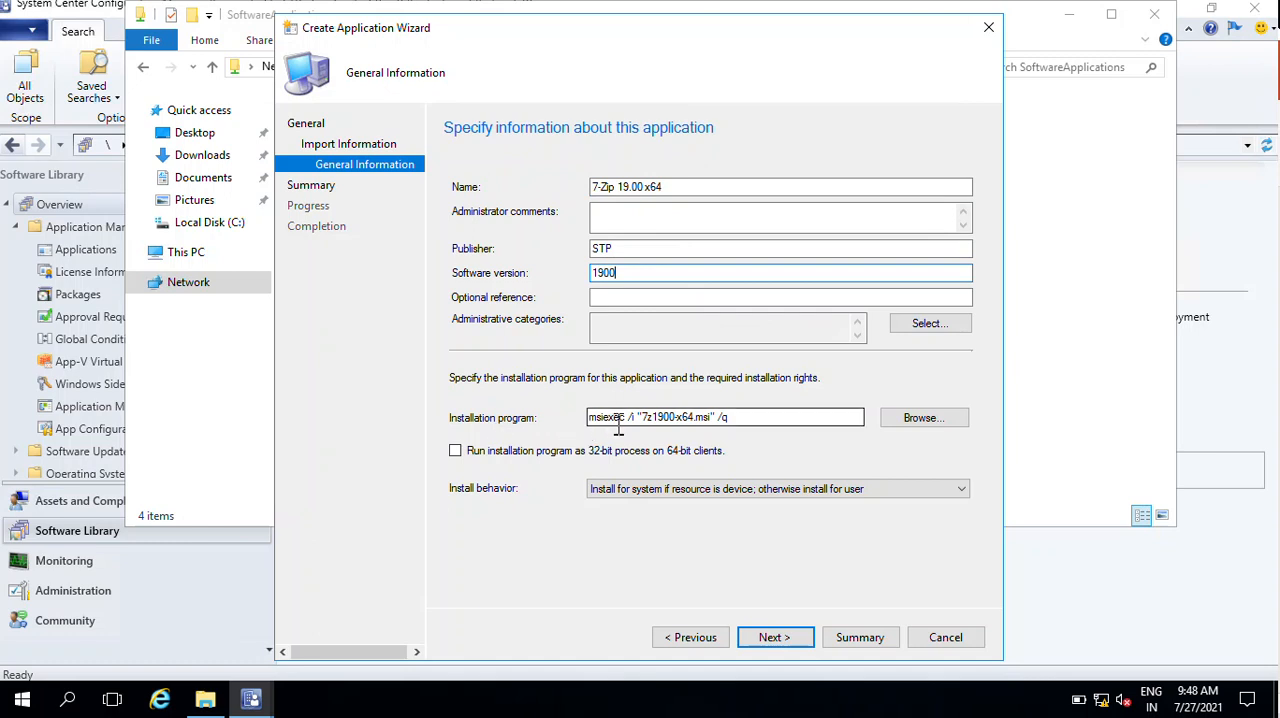
- Set the install behavior to Install for system, then create the application and close the wizard
left_click_drag(771, 417, 567, 410)
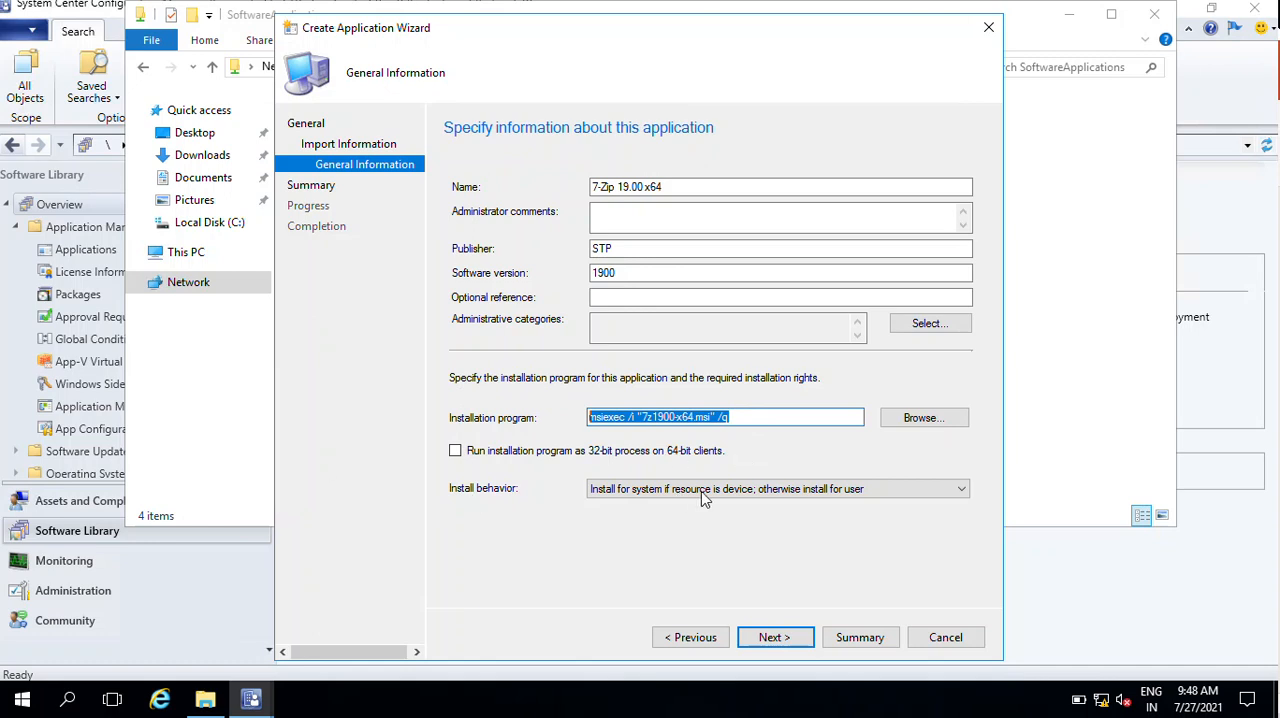
left_click(962, 489)
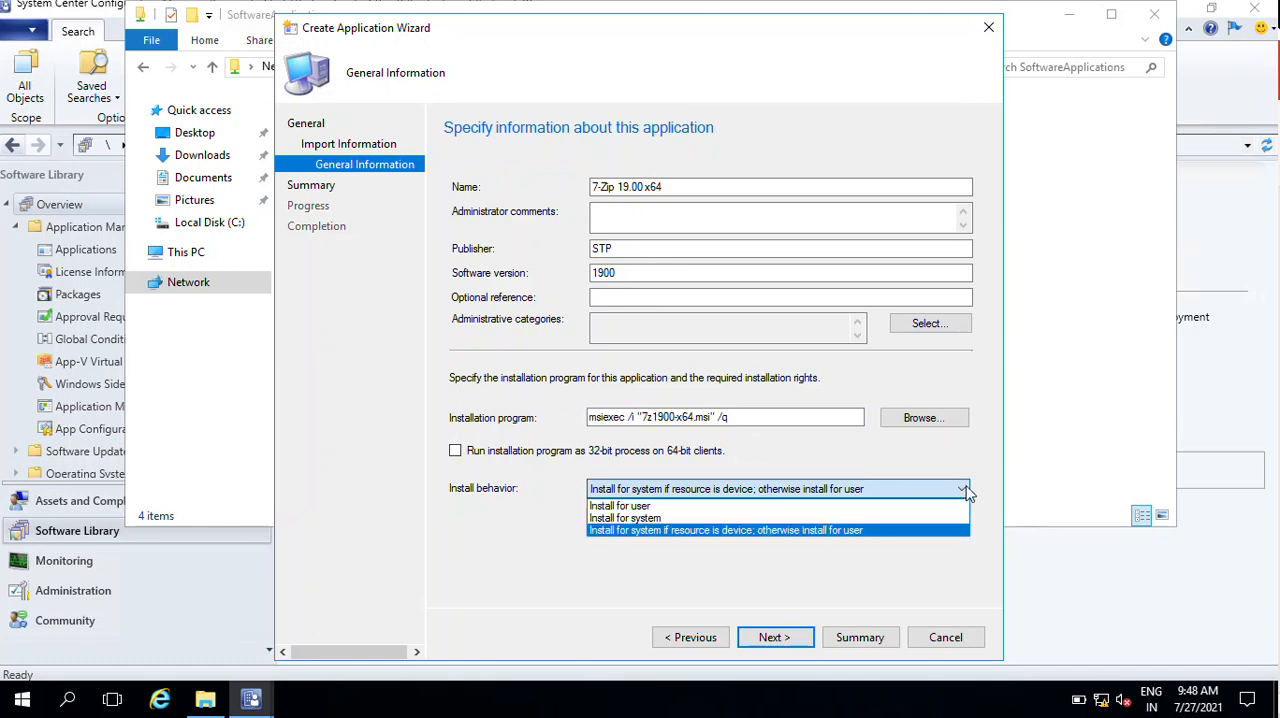
left_click(718, 518)
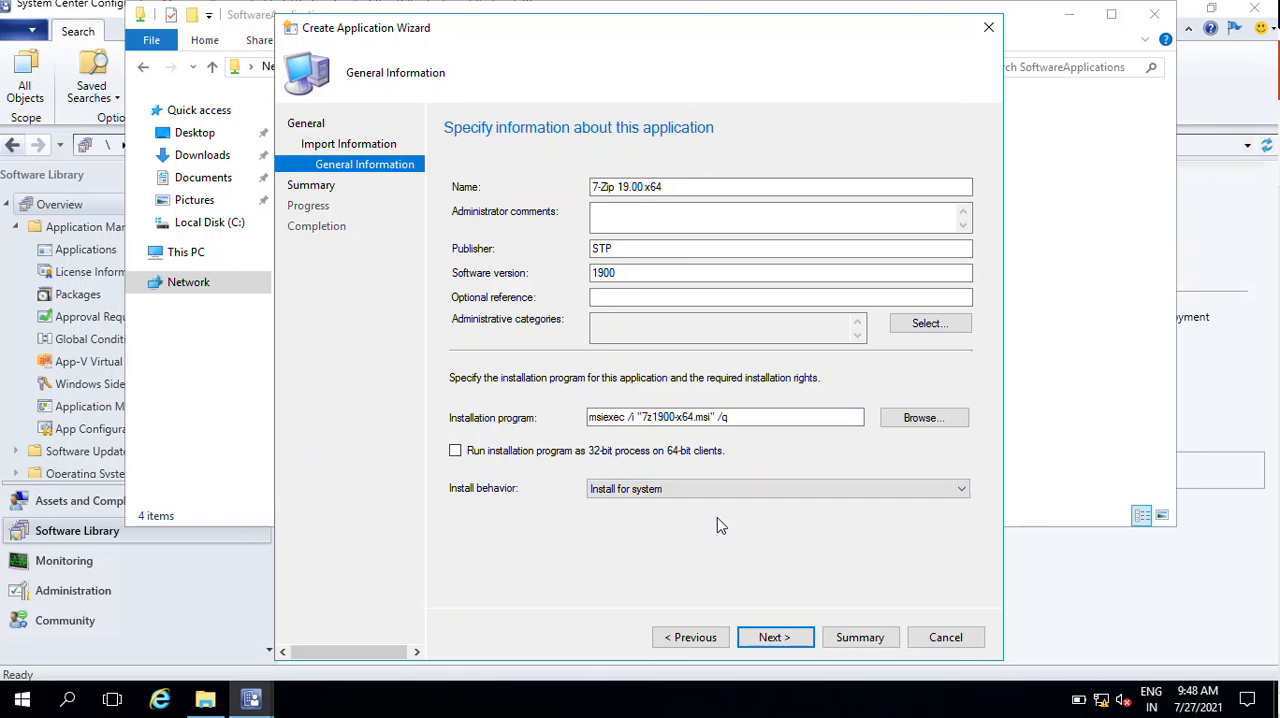
left_click(808, 643)
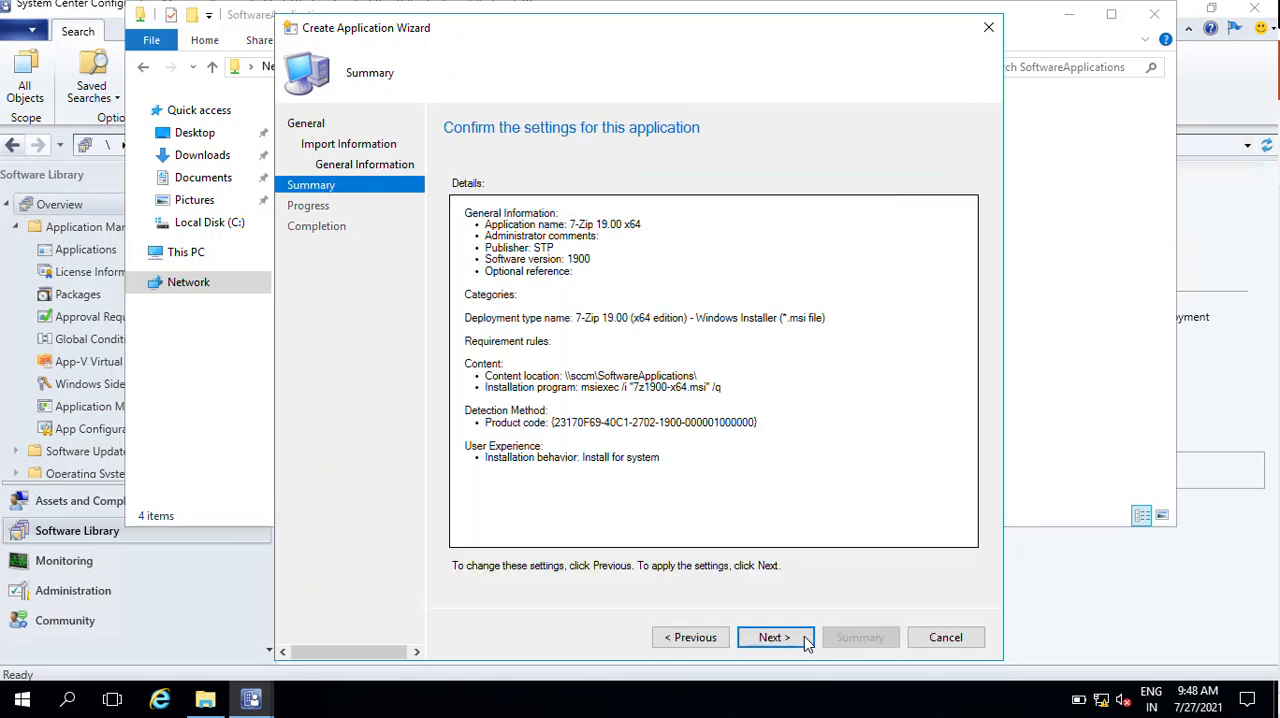
left_click(803, 636)
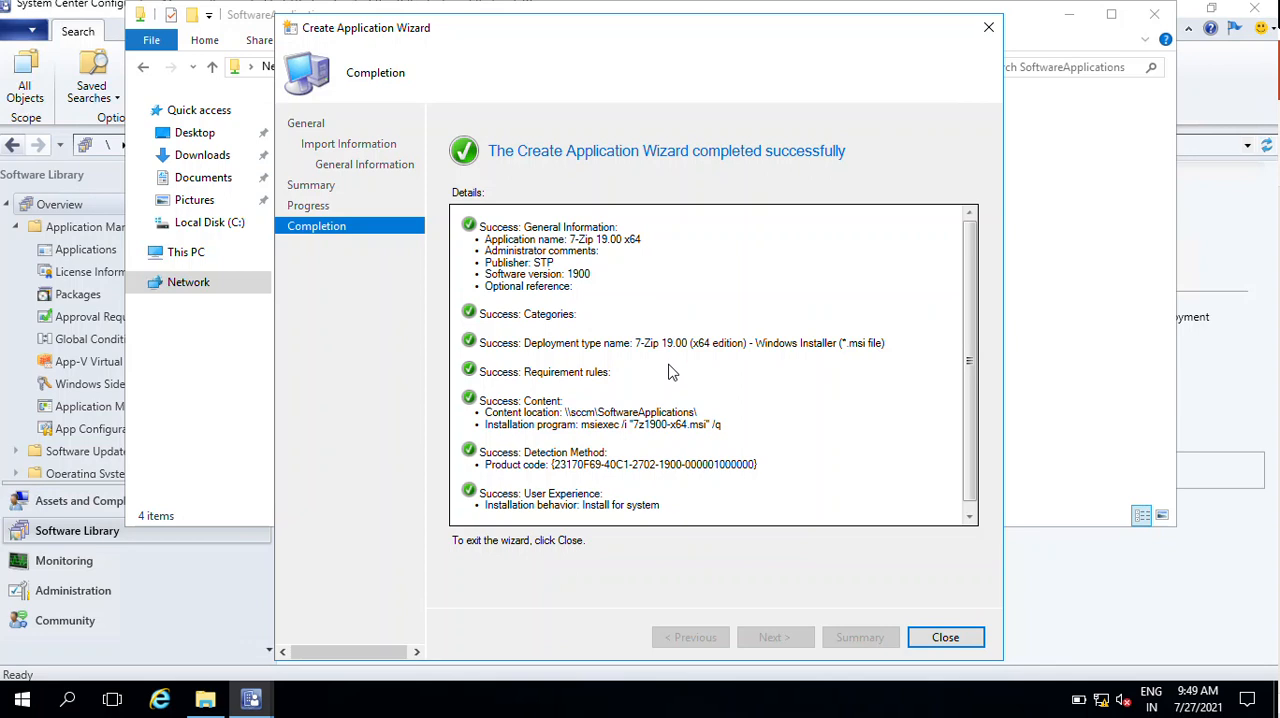
left_click_drag(971, 379, 963, 454)
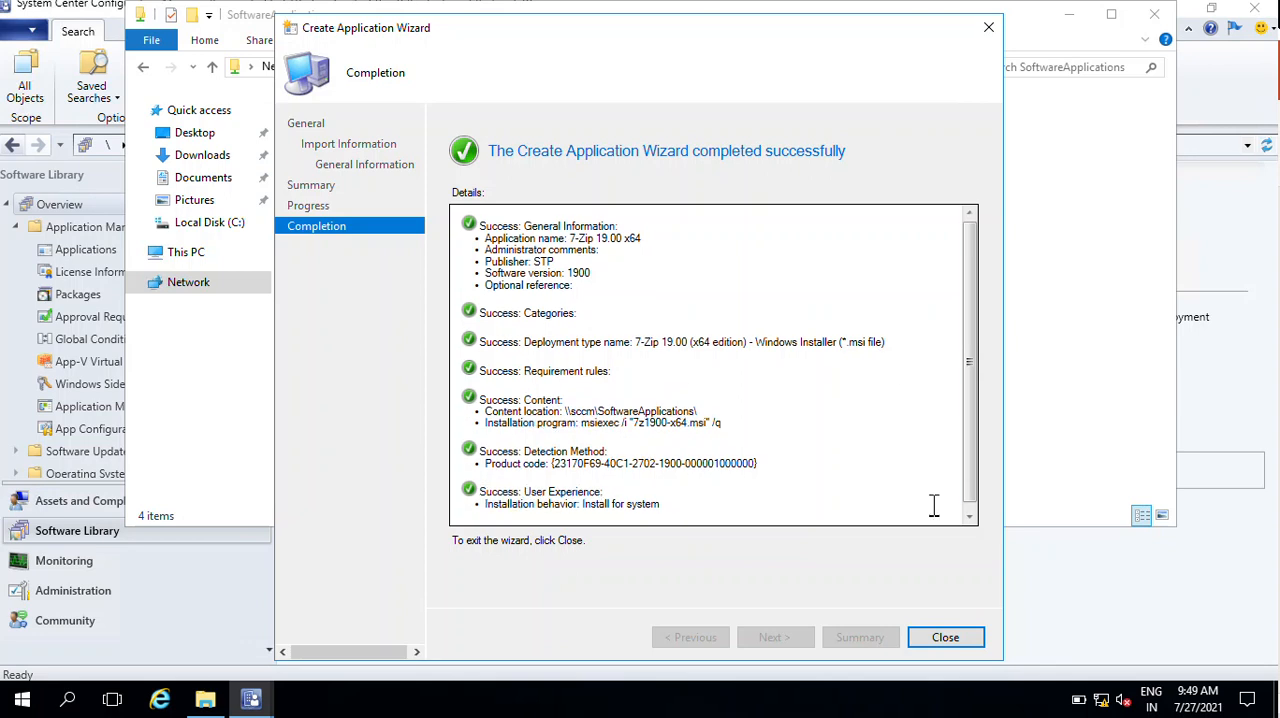
left_click(945, 637)
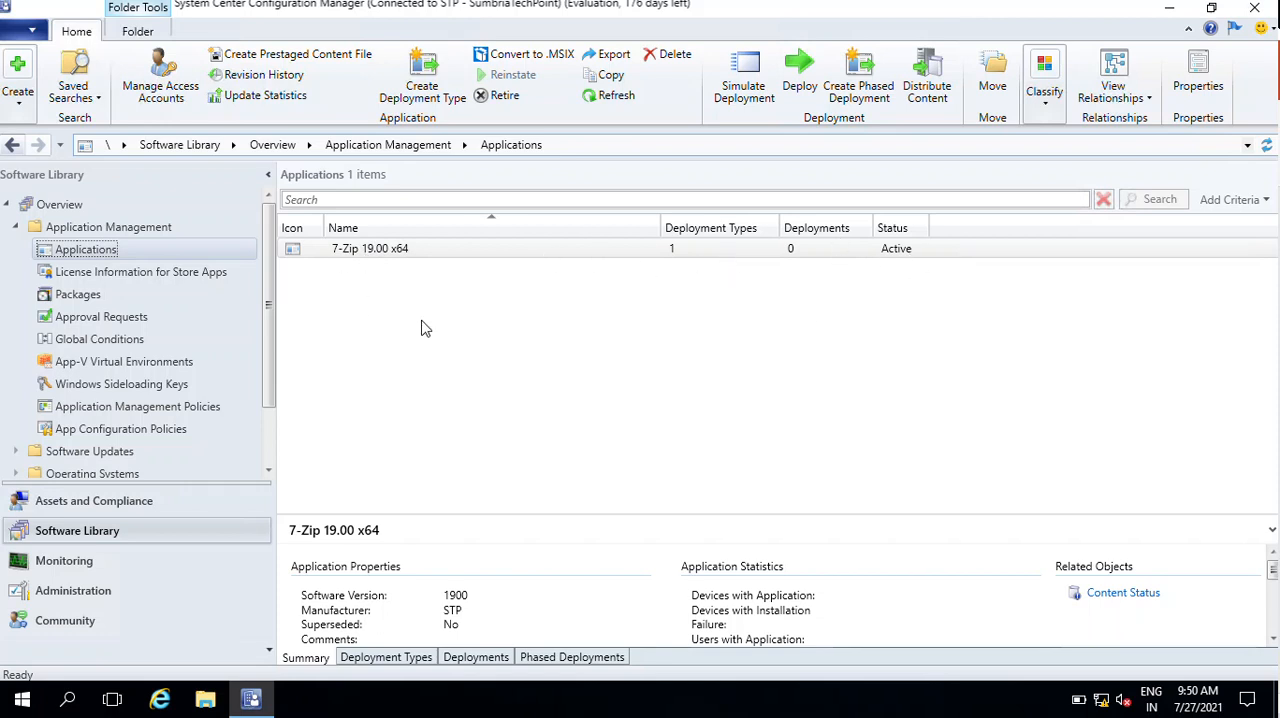
- In the 7-Zip 19.00 x64 application's properties, allow installation from the Install Application task sequence action without being deployed, and apply it
right_click(381, 257)
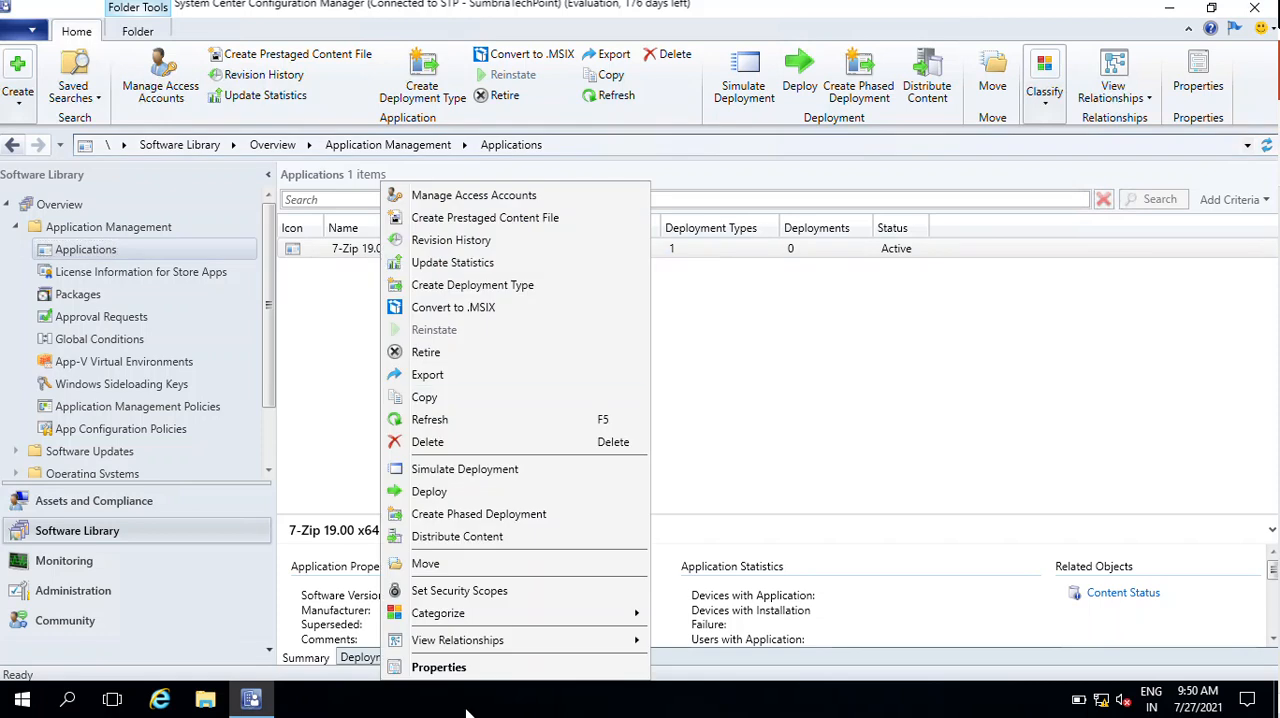
left_click(440, 667)
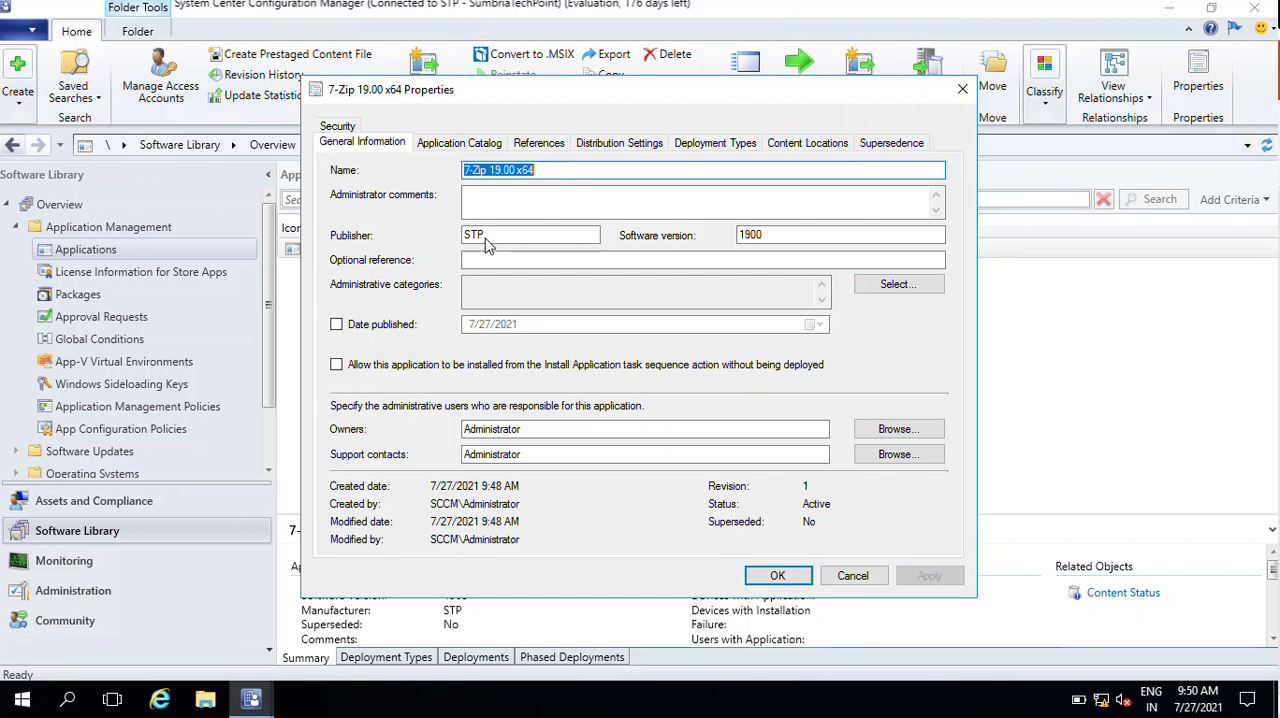
left_click(338, 366)
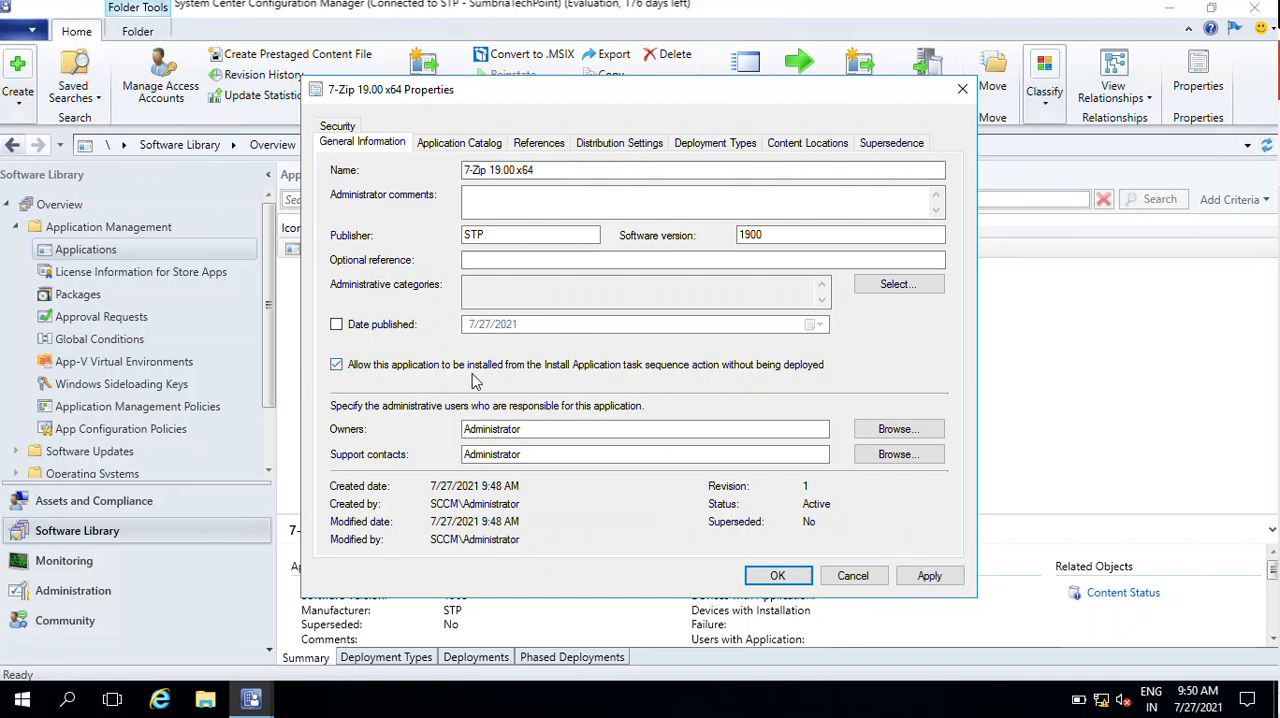
left_click(921, 576)
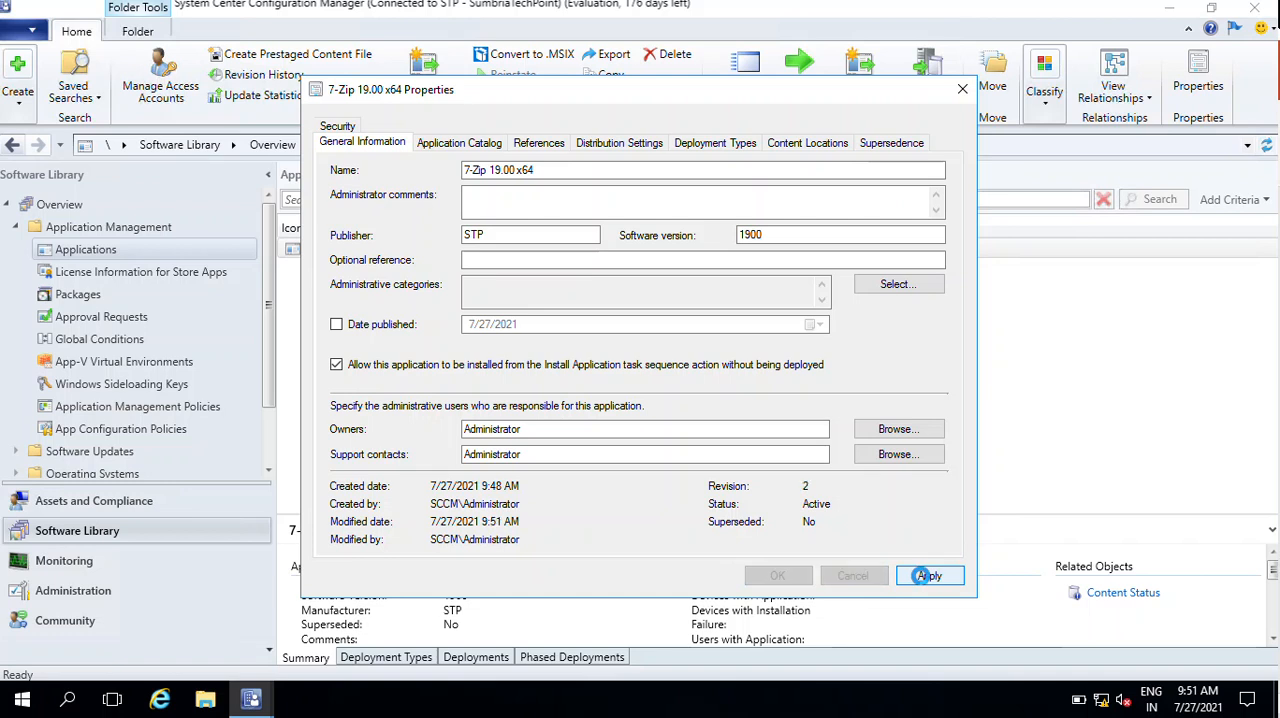
- In the application's catalog information, create a user category named Archiver
left_click(460, 143)
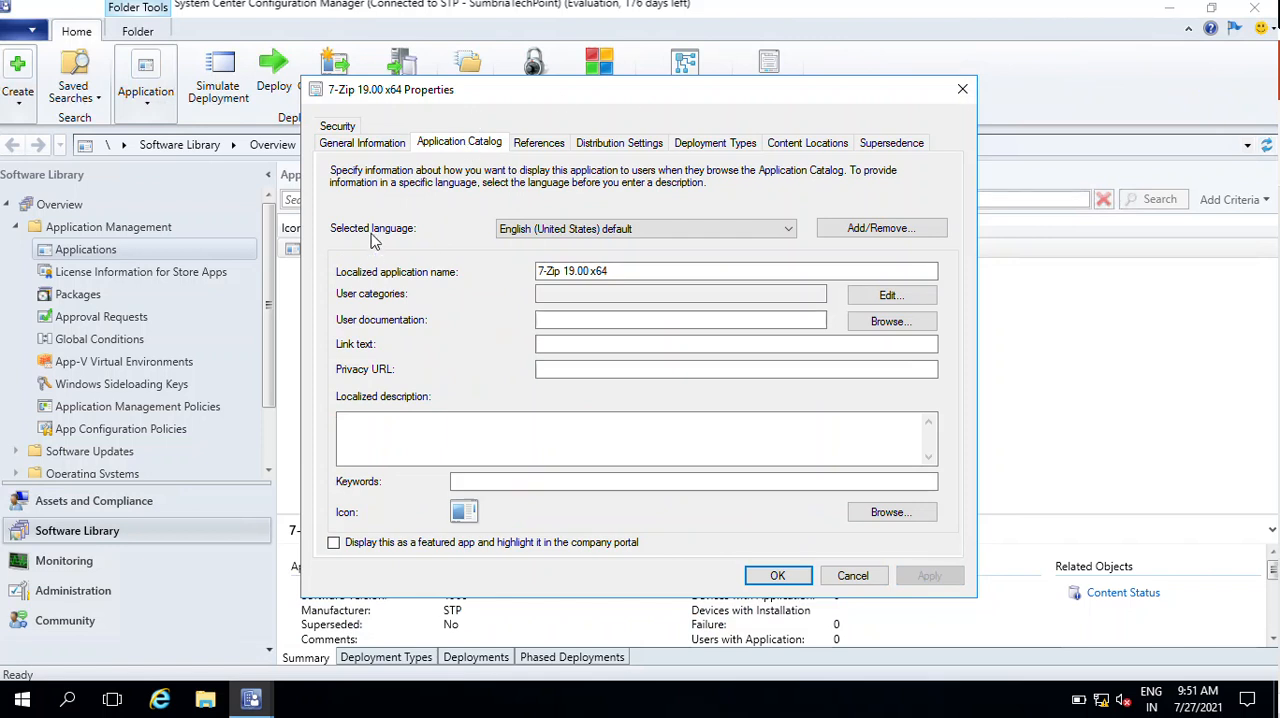
left_click(723, 230)
left_click(726, 232)
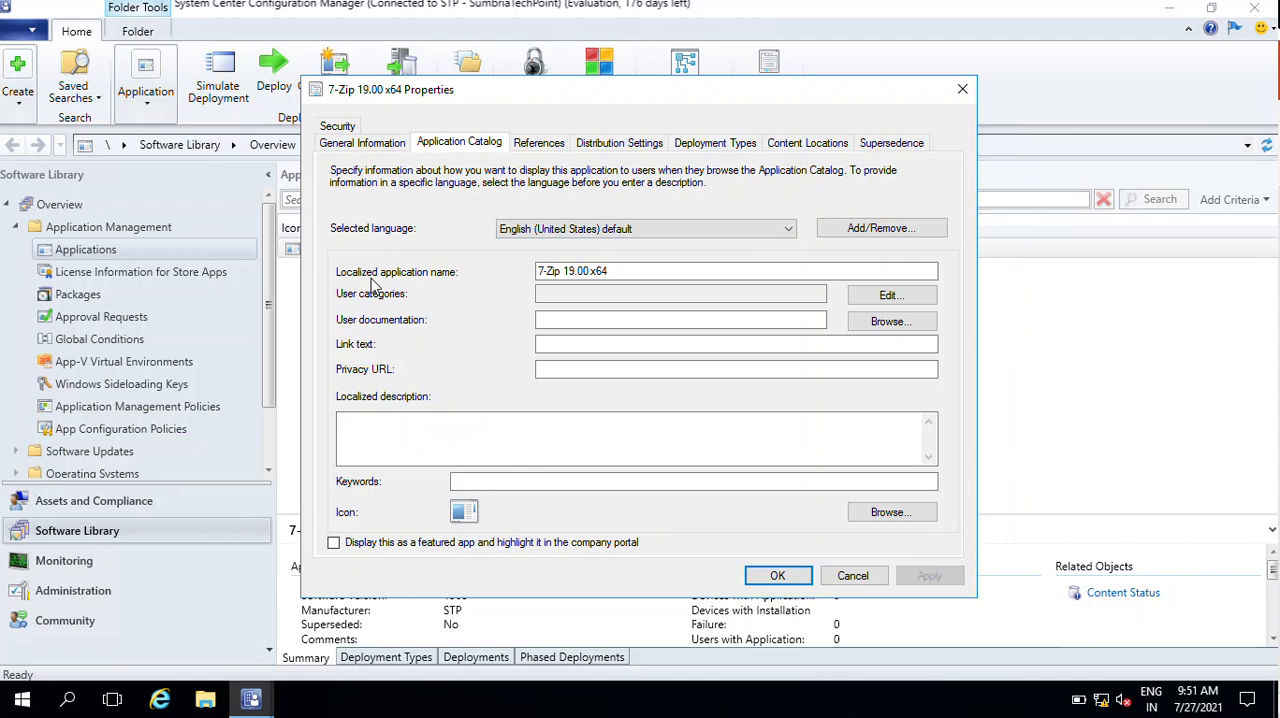
left_click(655, 272)
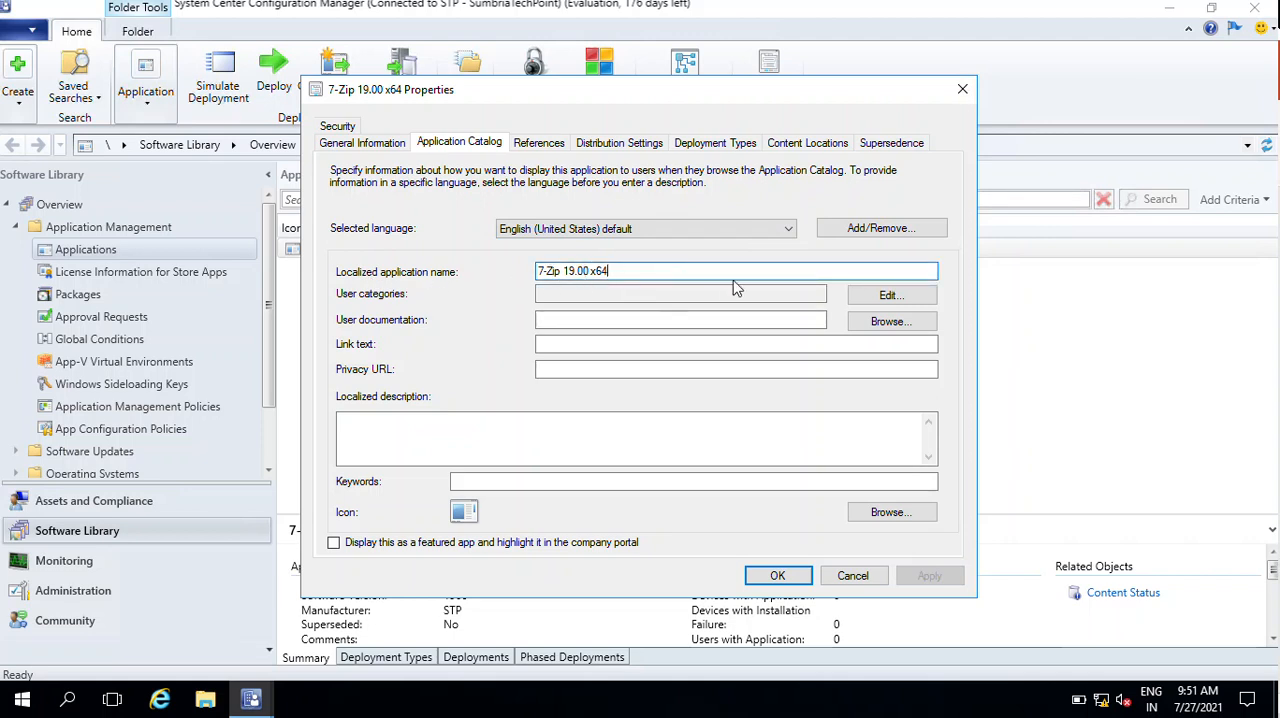
left_click(887, 298)
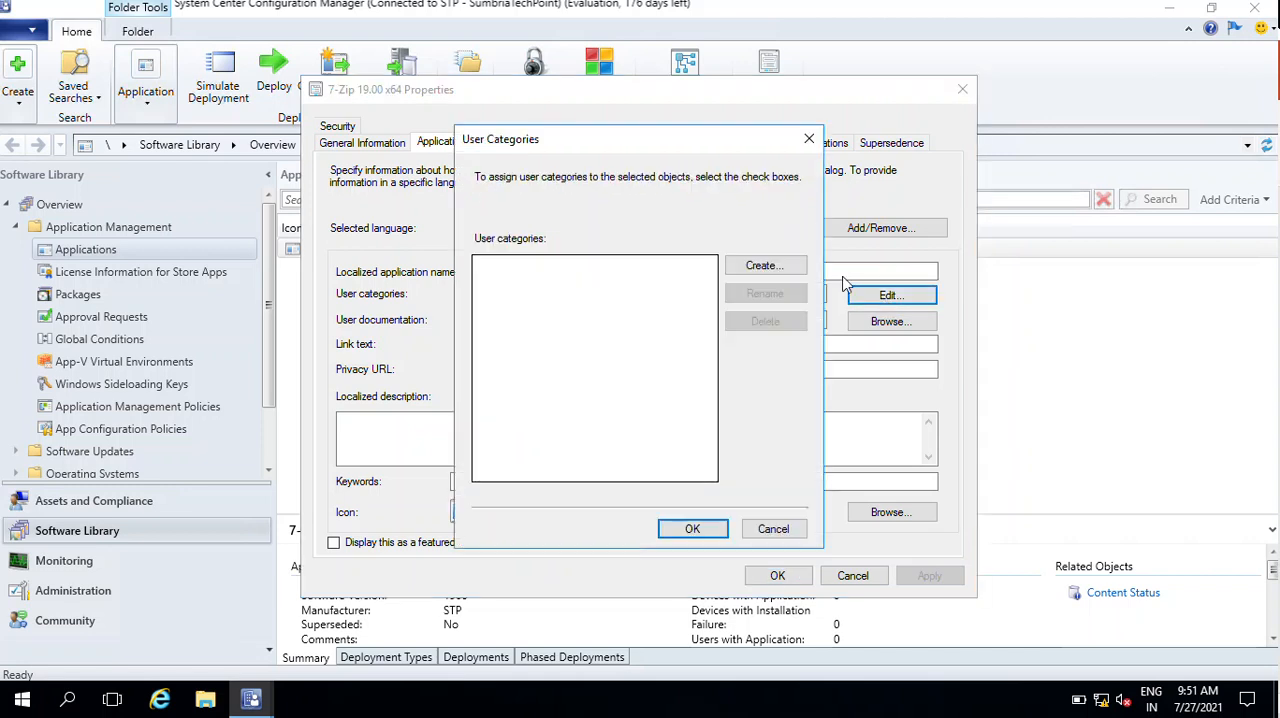
left_click(764, 266)
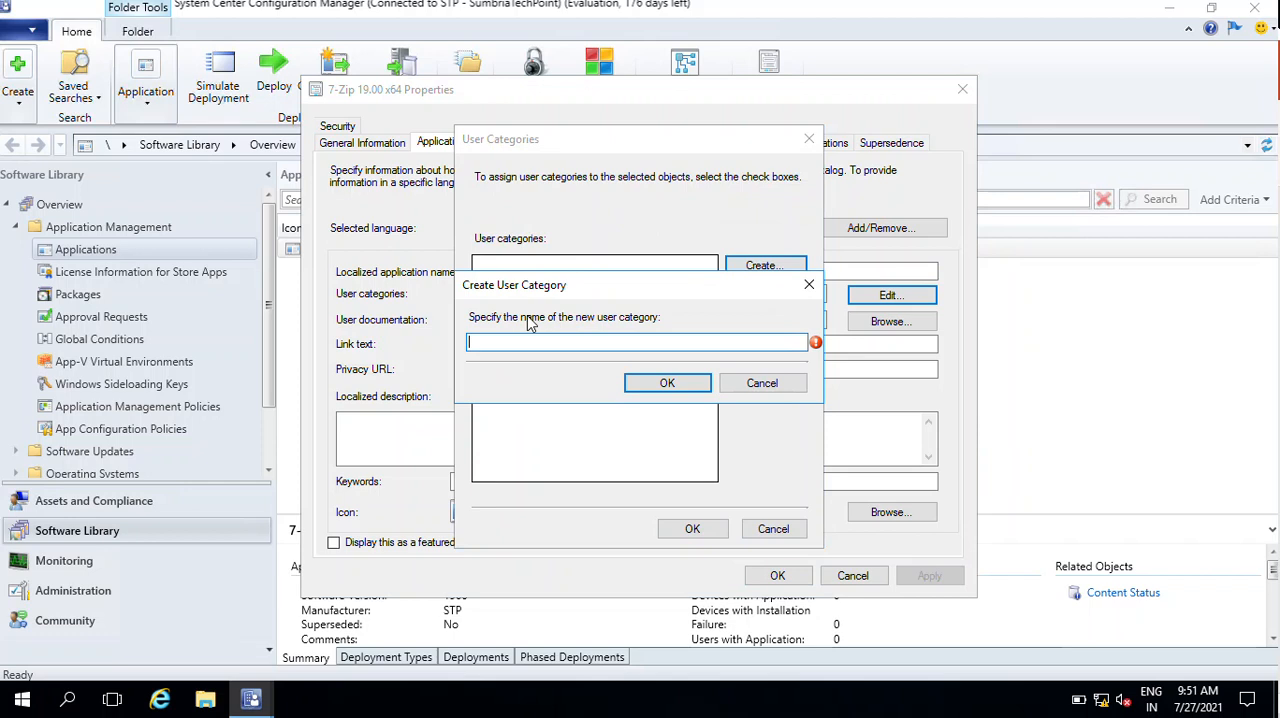
type("Archiver")
key("Return")
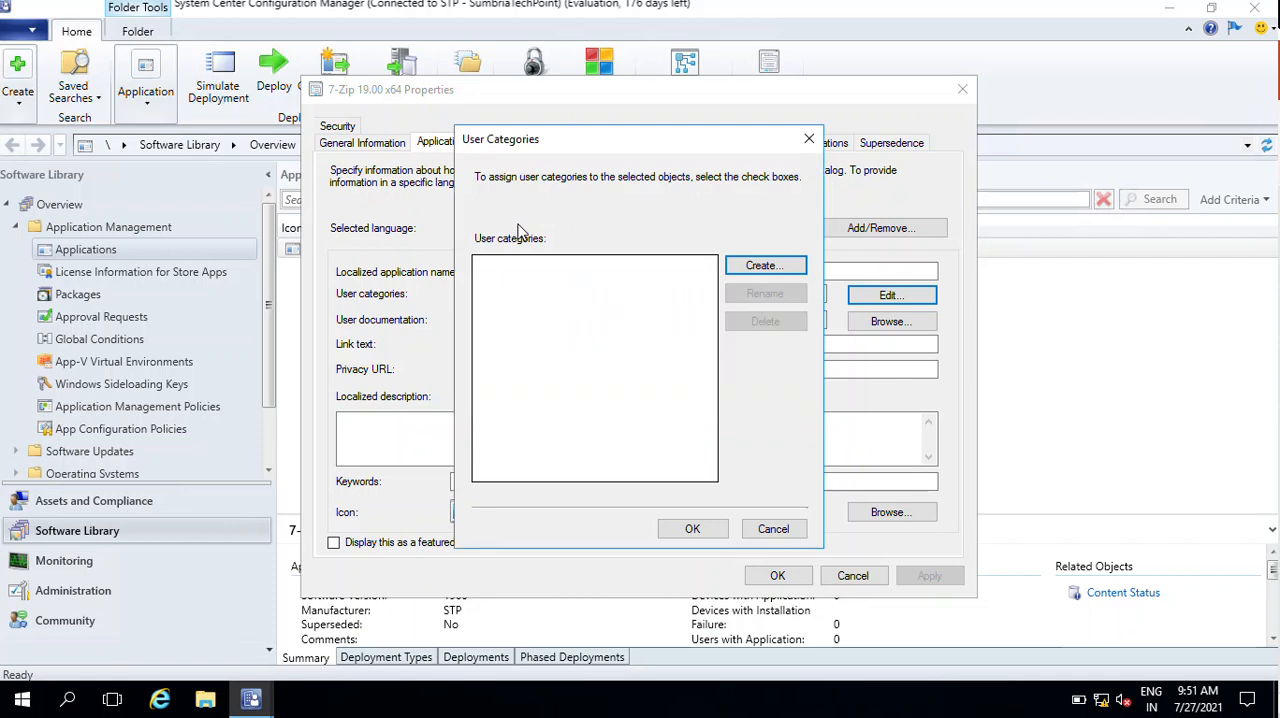
- Create two more user categories named Browser and Media
left_click(765, 266)
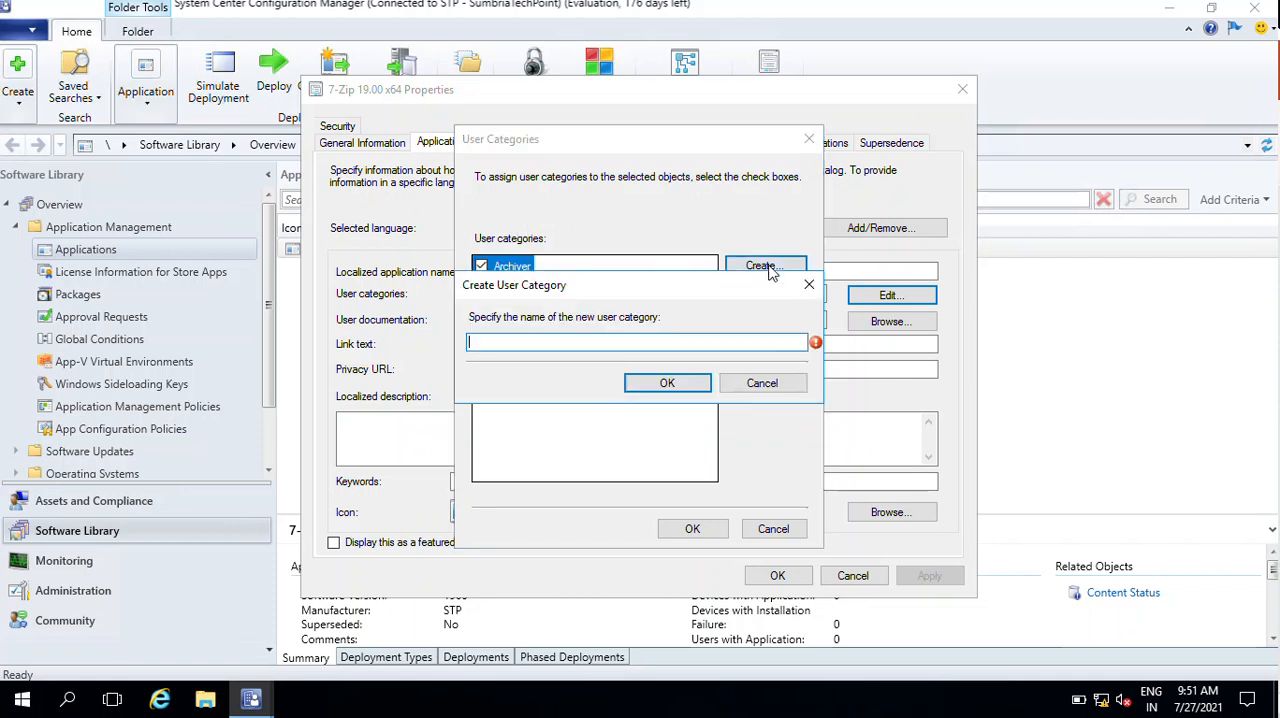
type("Browser")
left_click(670, 385)
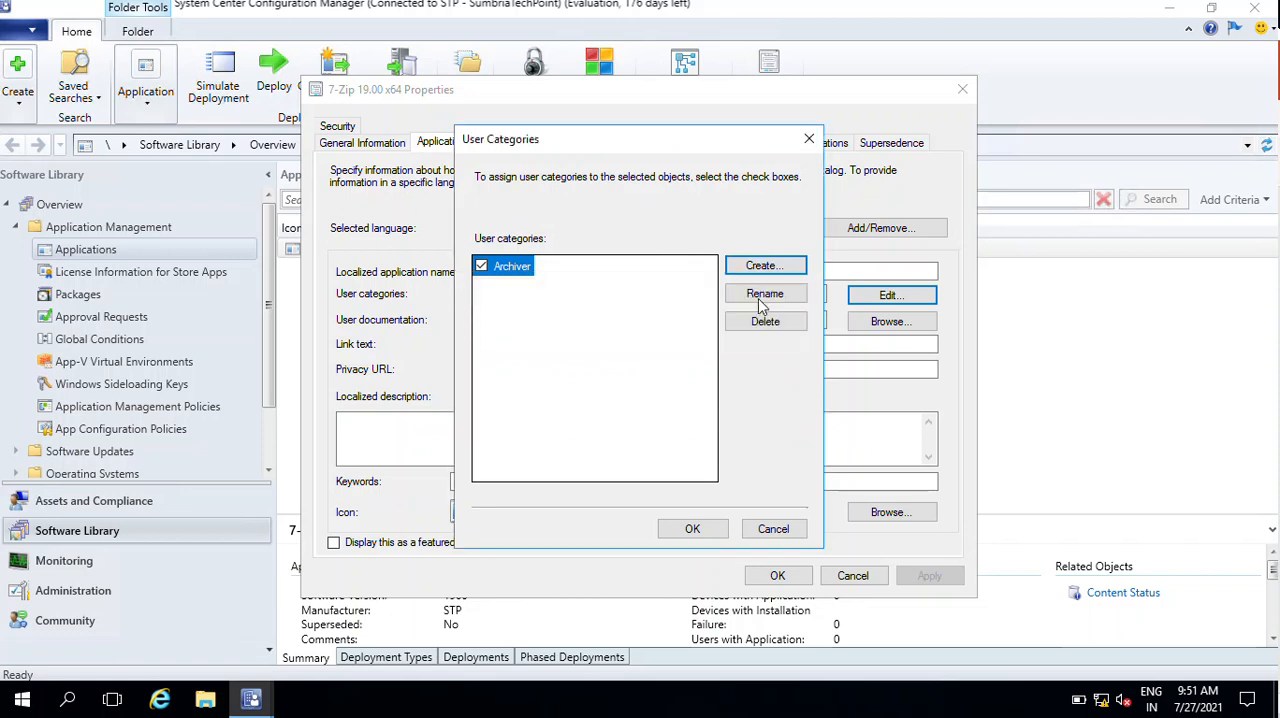
left_click(764, 267)
type("Me")
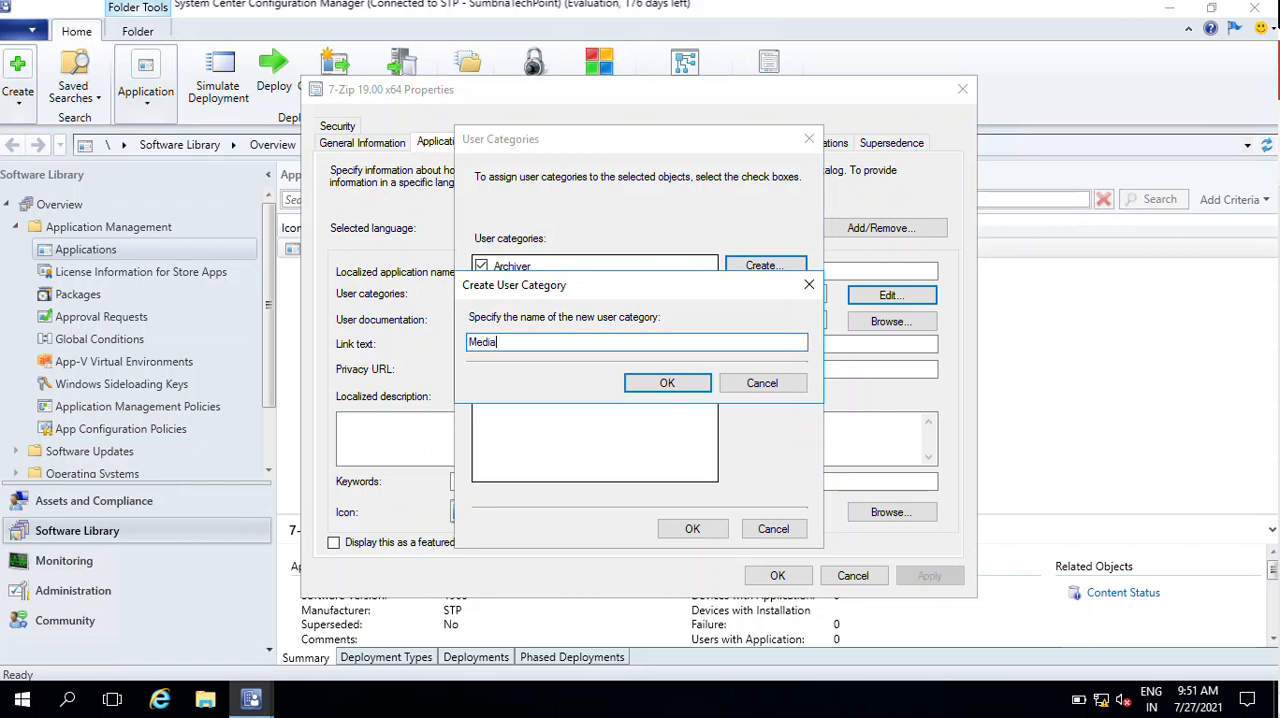
type("dia")
left_click(651, 386)
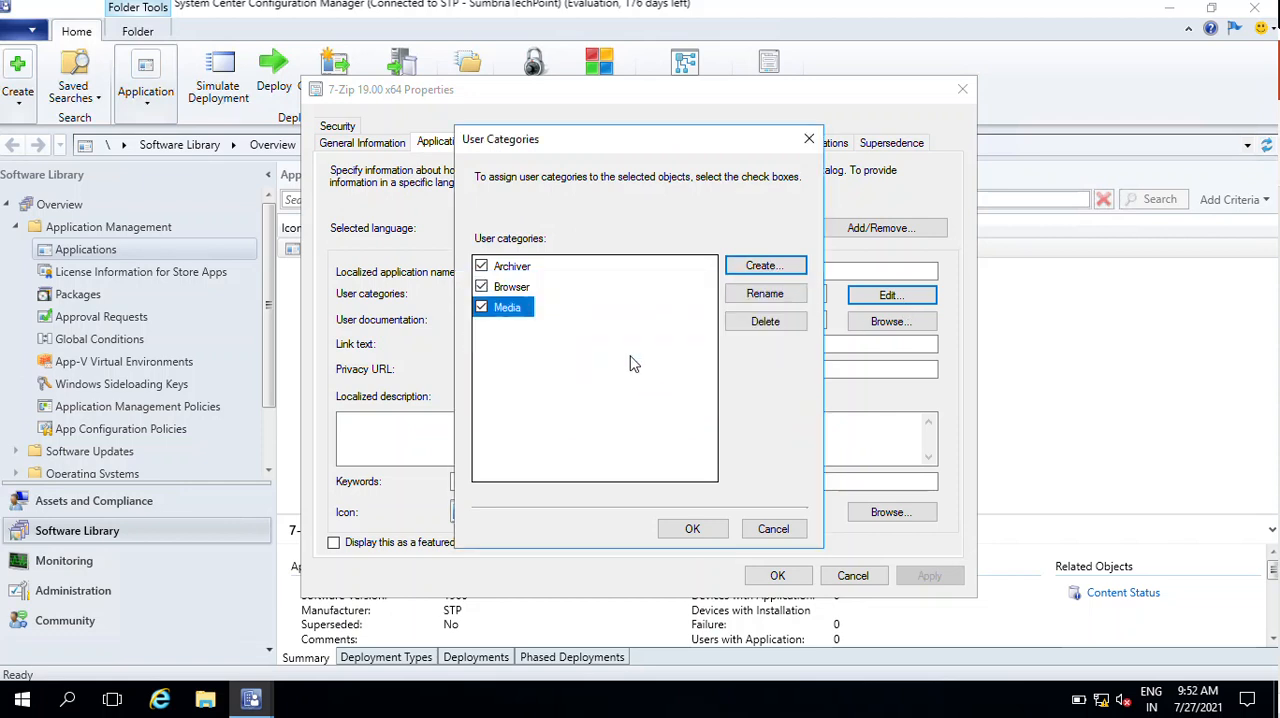
- Clear the Browser and Media categories so only Archiver is assigned to the application, and apply the catalog changes
left_click(481, 287)
left_click(481, 307)
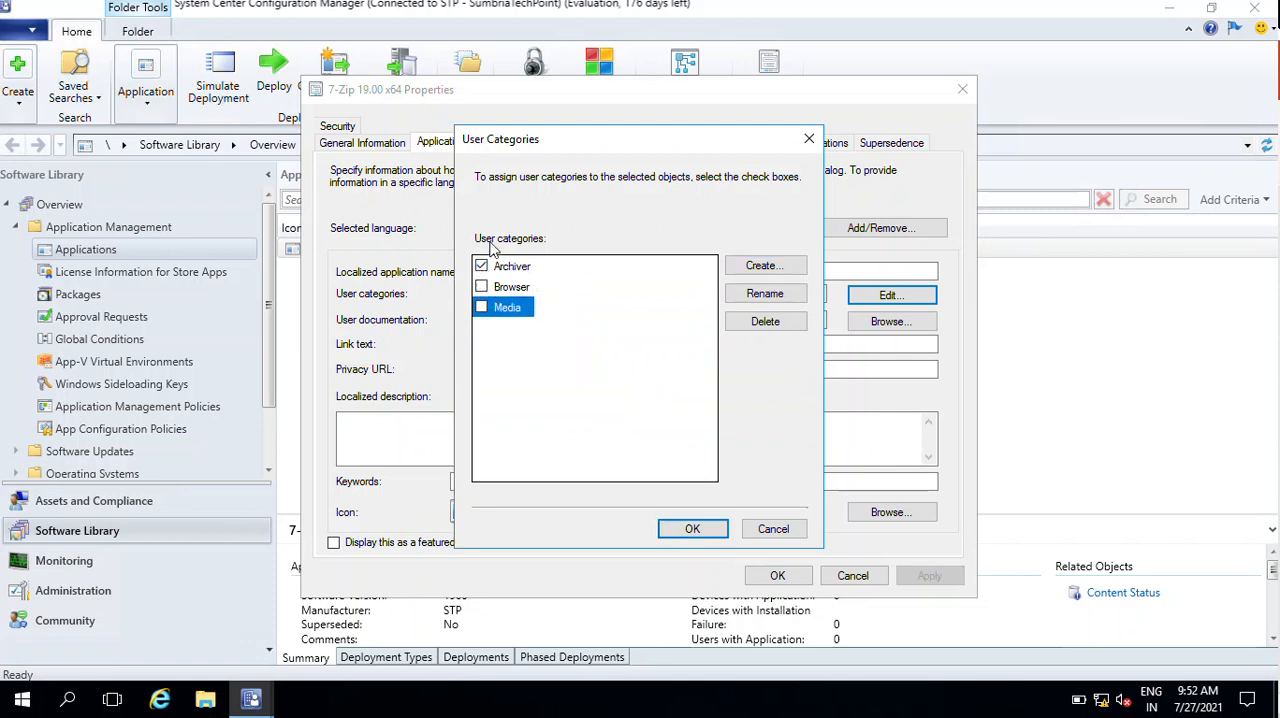
left_click(694, 530)
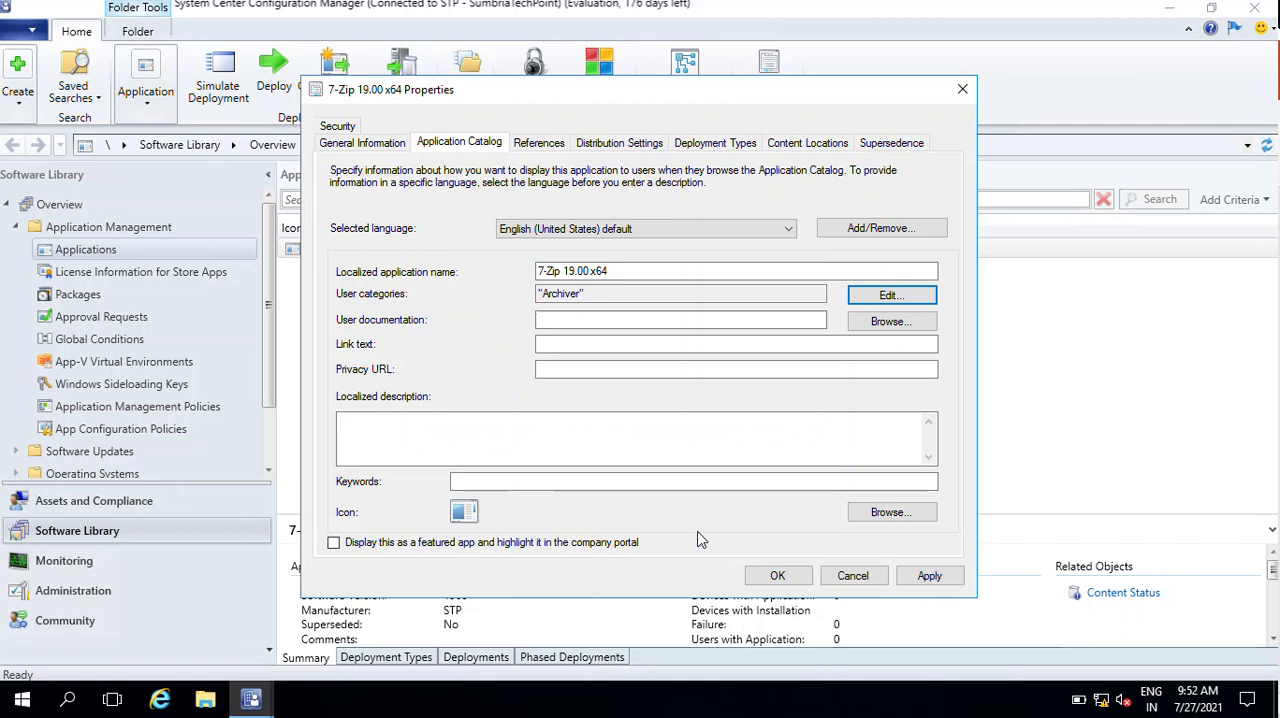
left_click(659, 319)
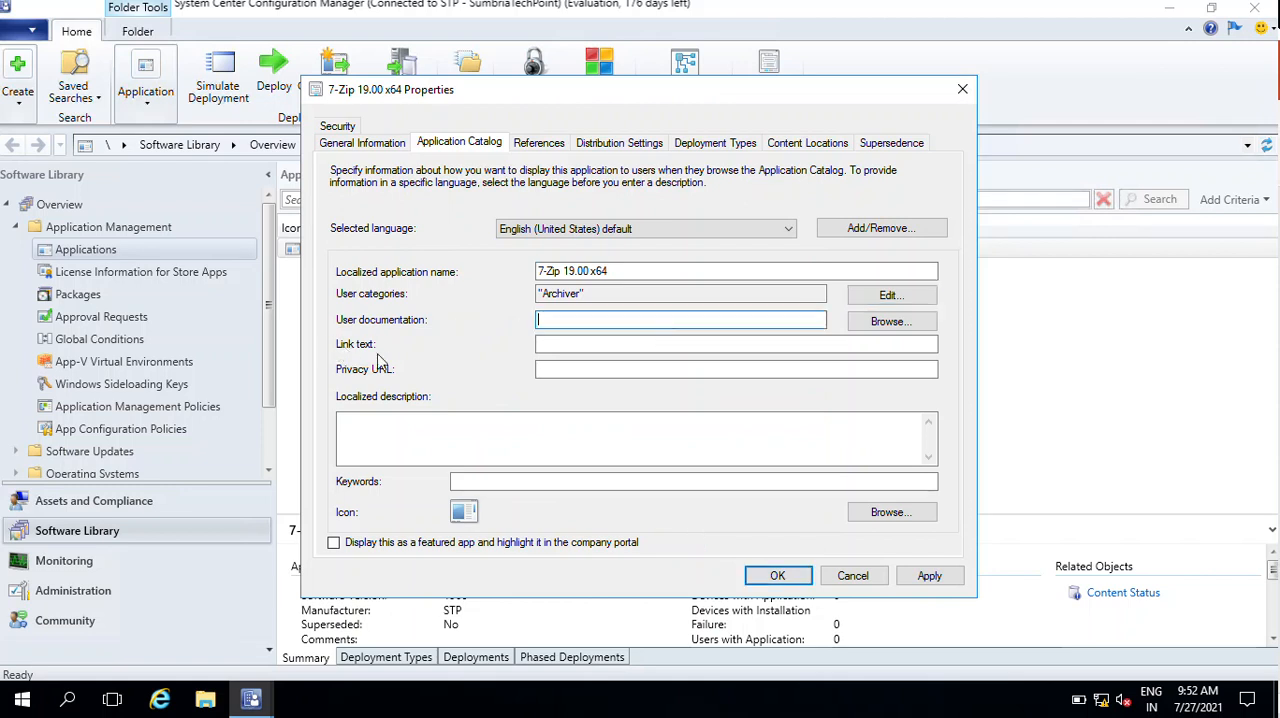
left_click(589, 368)
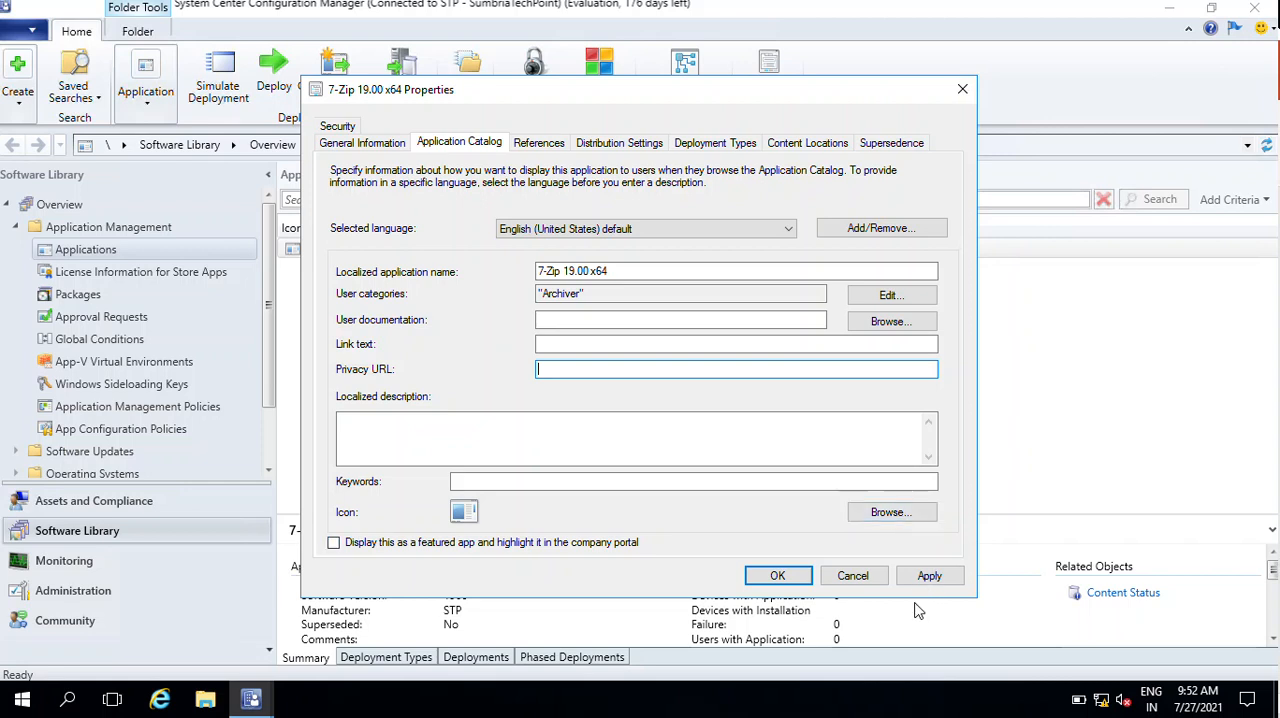
left_click(928, 576)
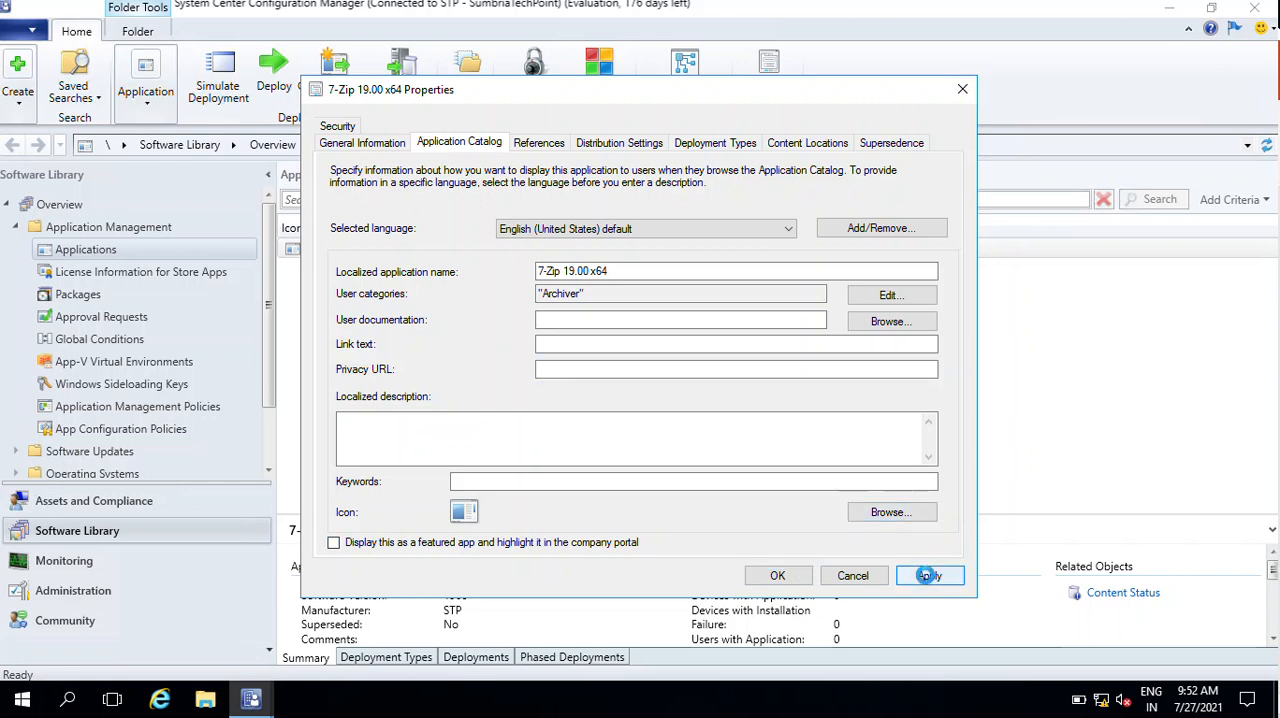
- Examine the application's reference relationship types and its distribution priority options
left_click(543, 146)
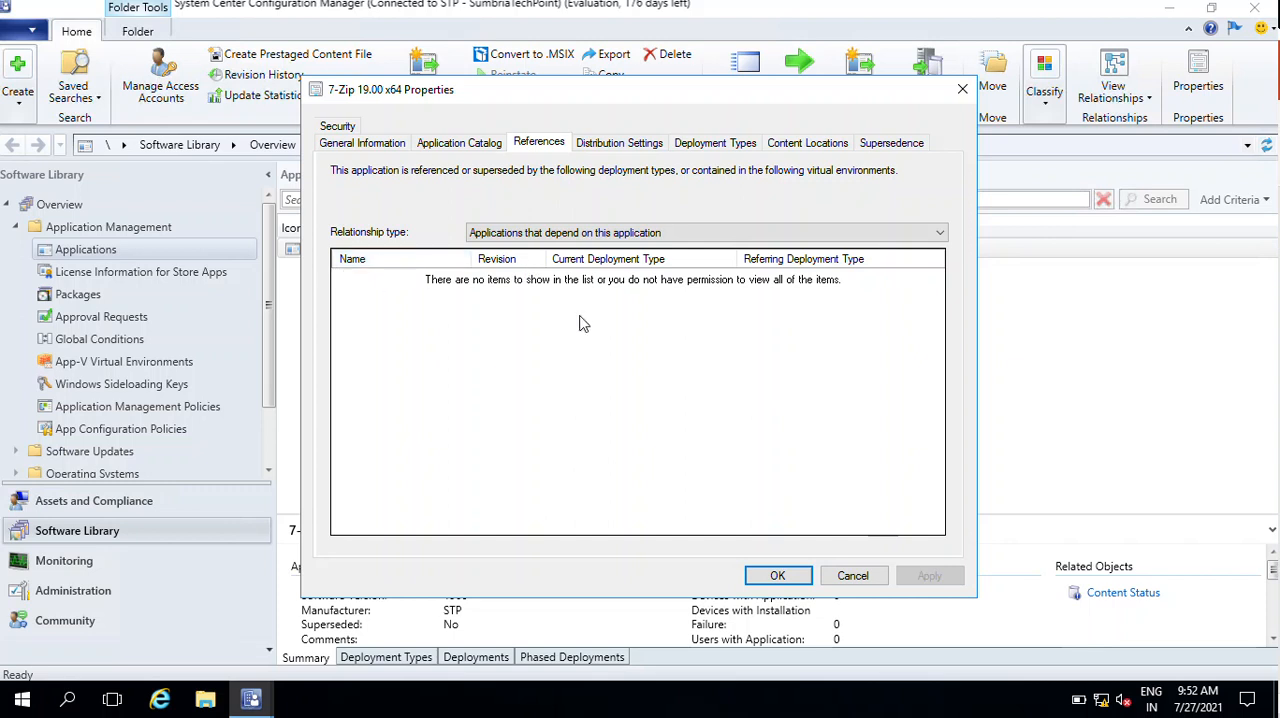
left_click(601, 234)
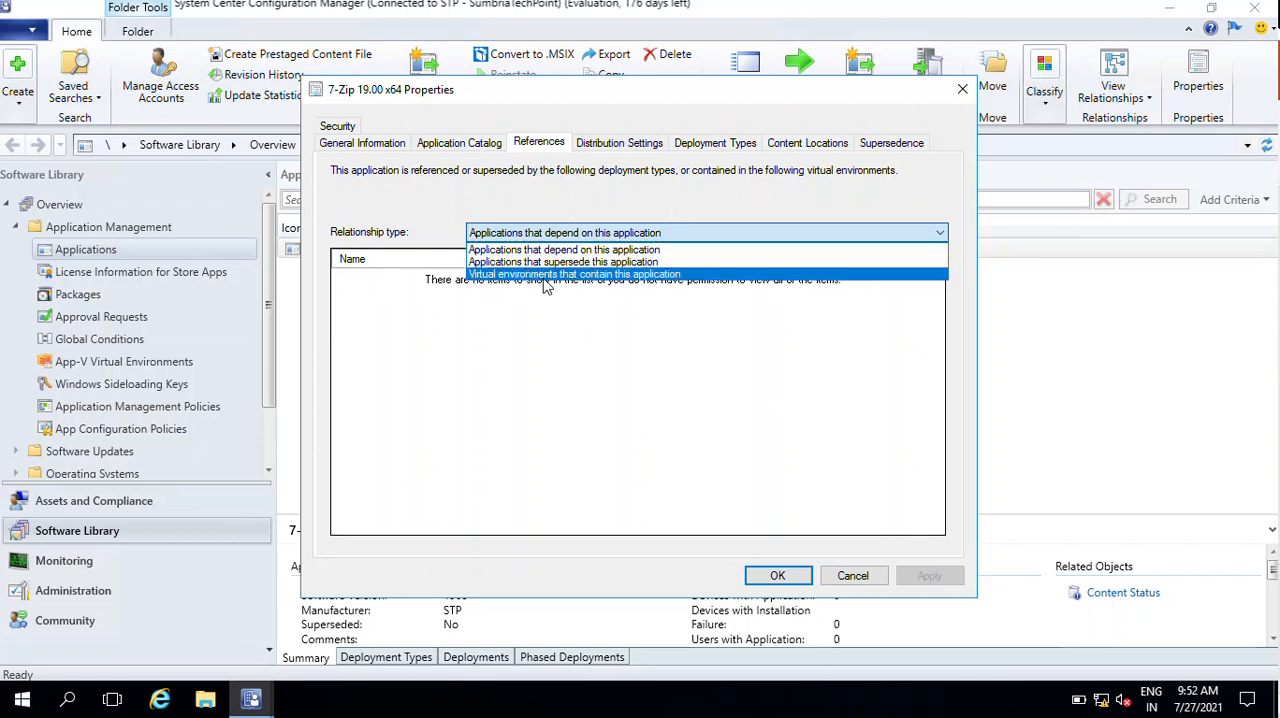
left_click(600, 456)
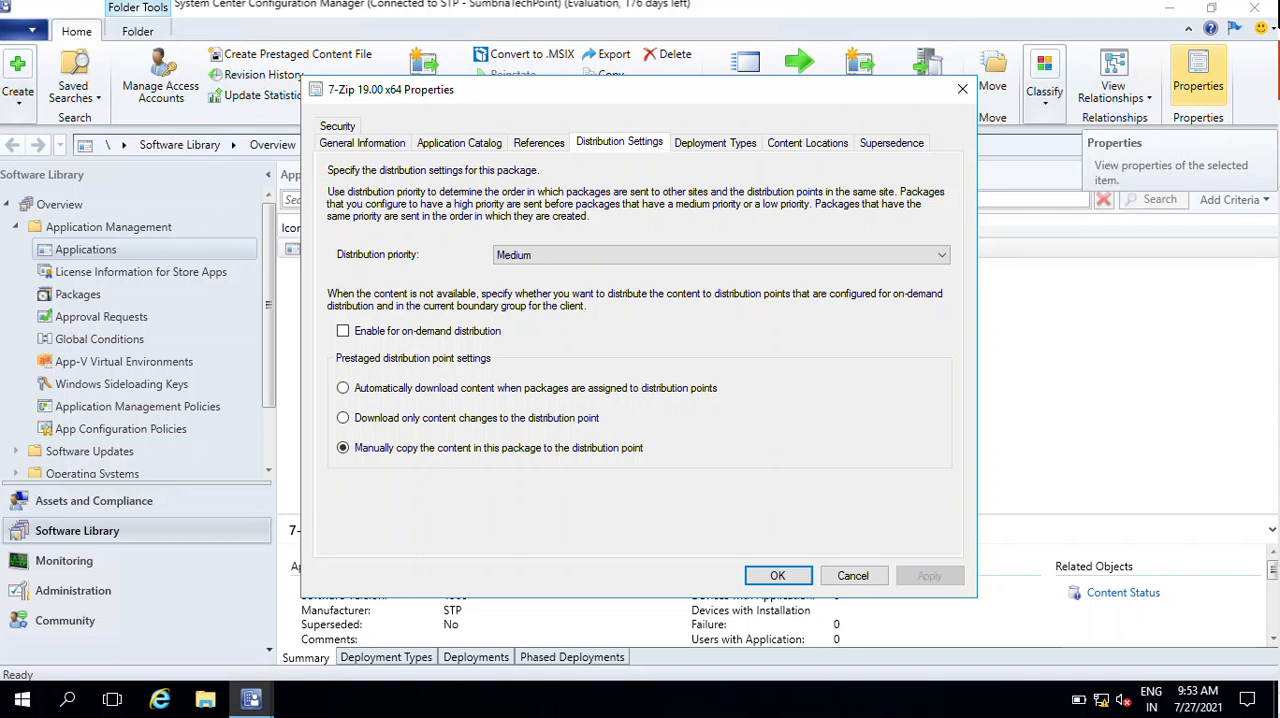
left_click(908, 258)
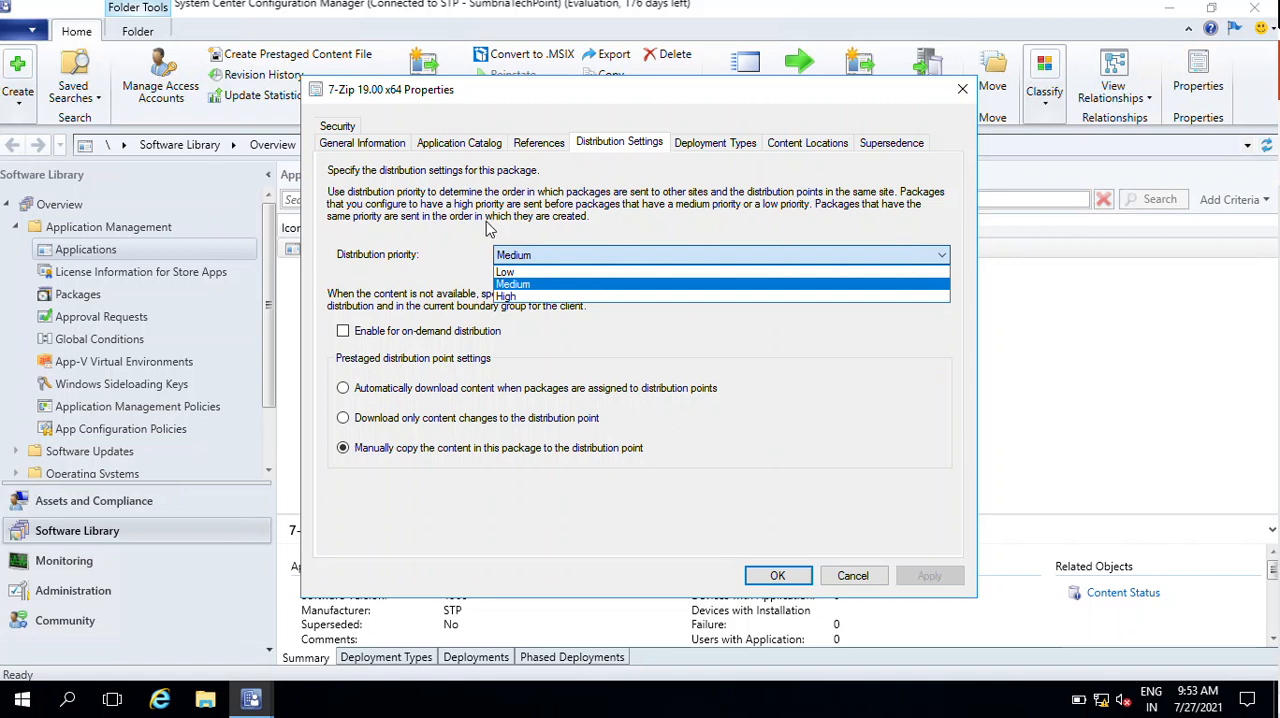
left_click(462, 232)
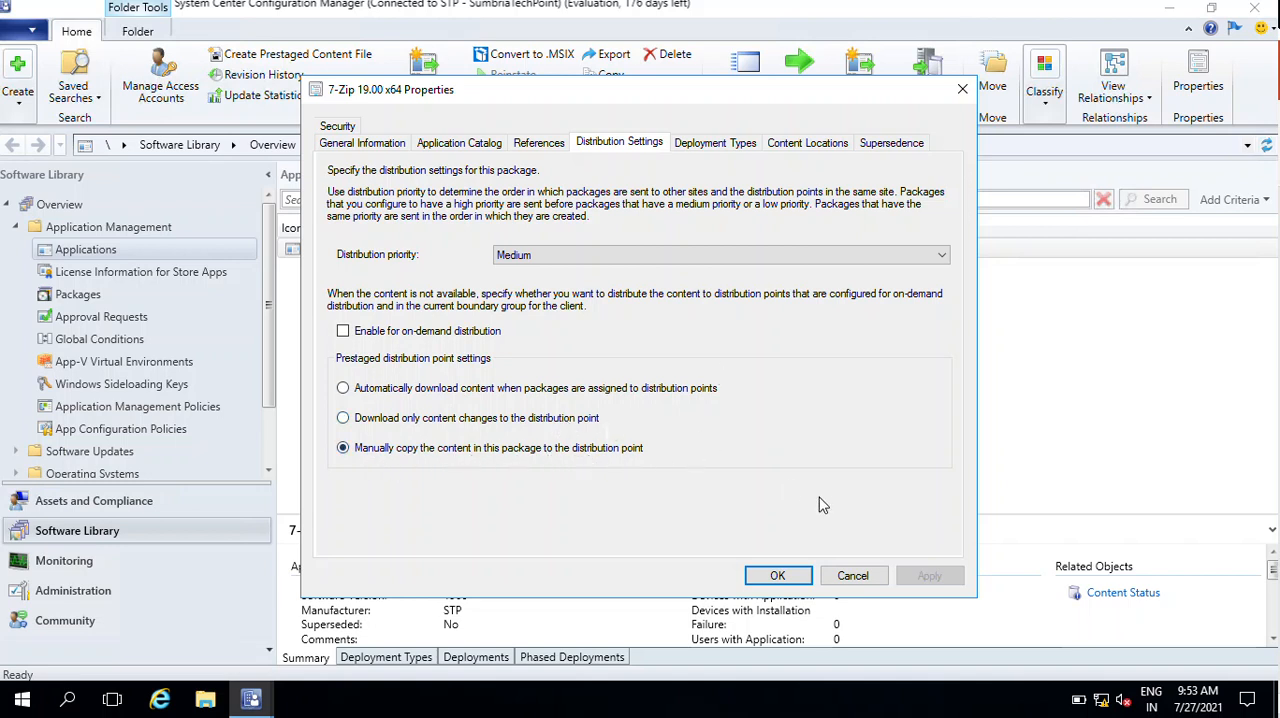
- Select English (United States) as the language of the 7-Zip Windows Installer deployment type, and discard the change
left_click(714, 145)
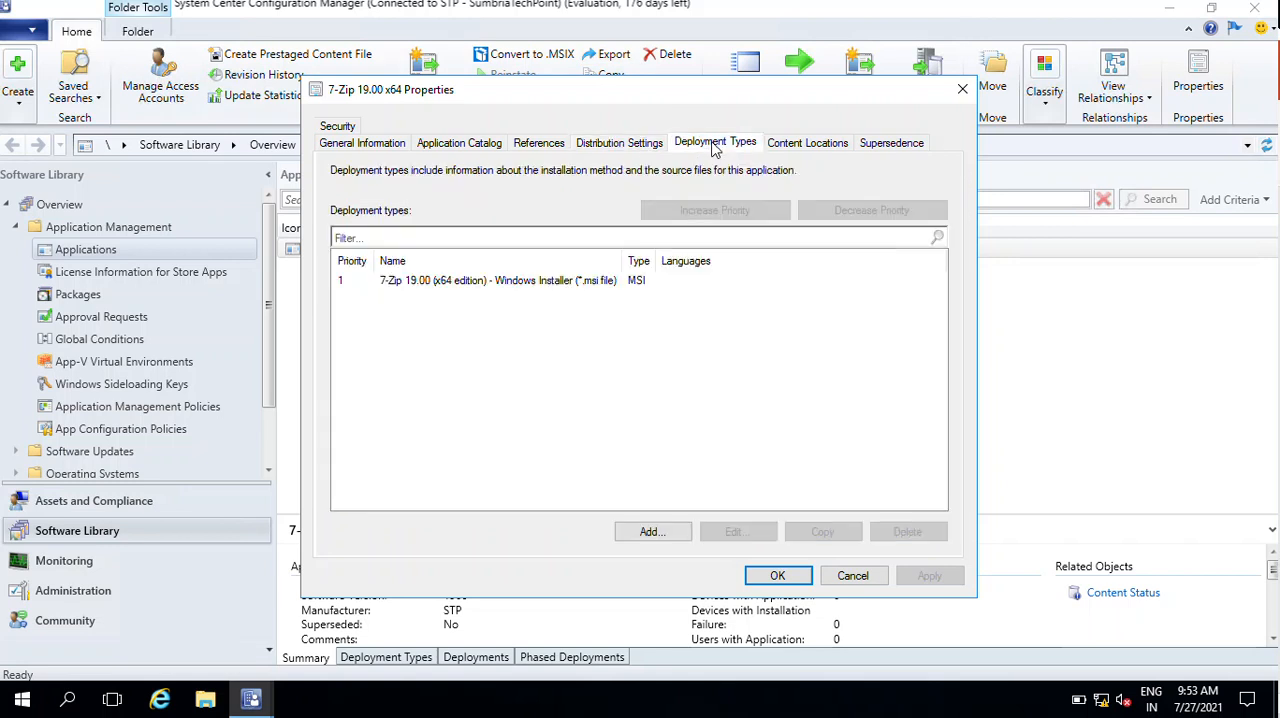
left_click(527, 286)
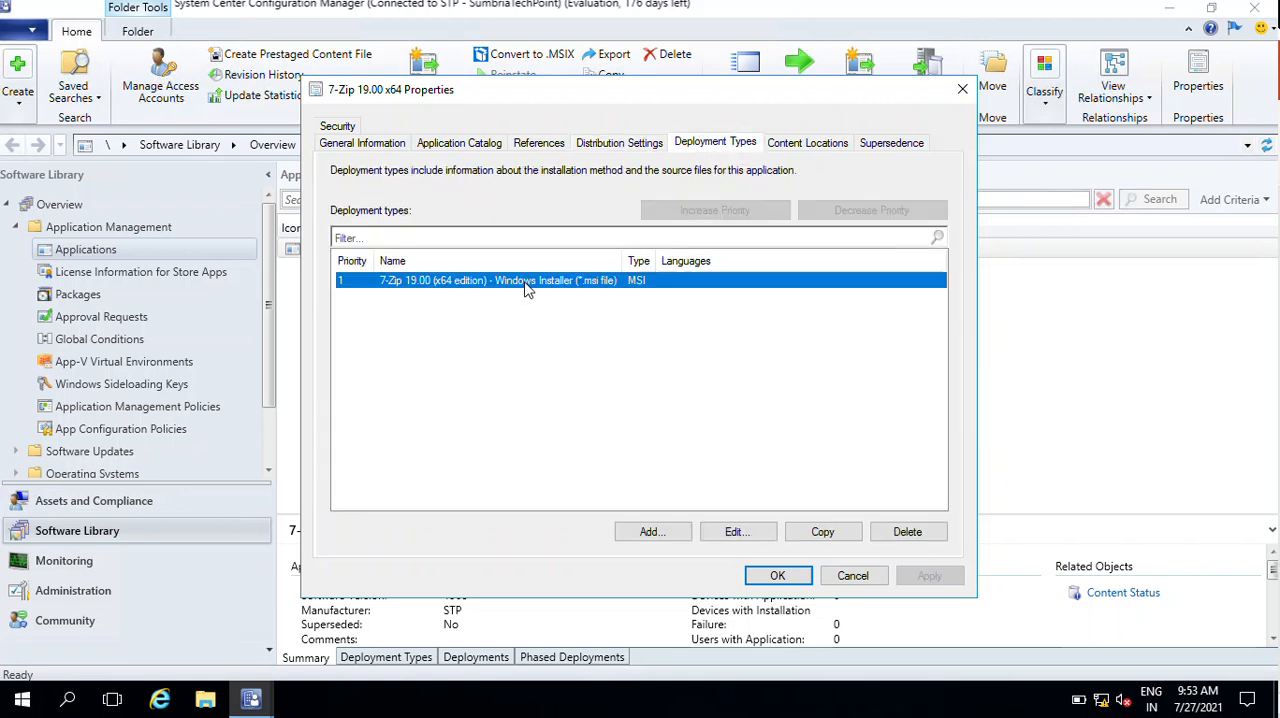
left_click(737, 532)
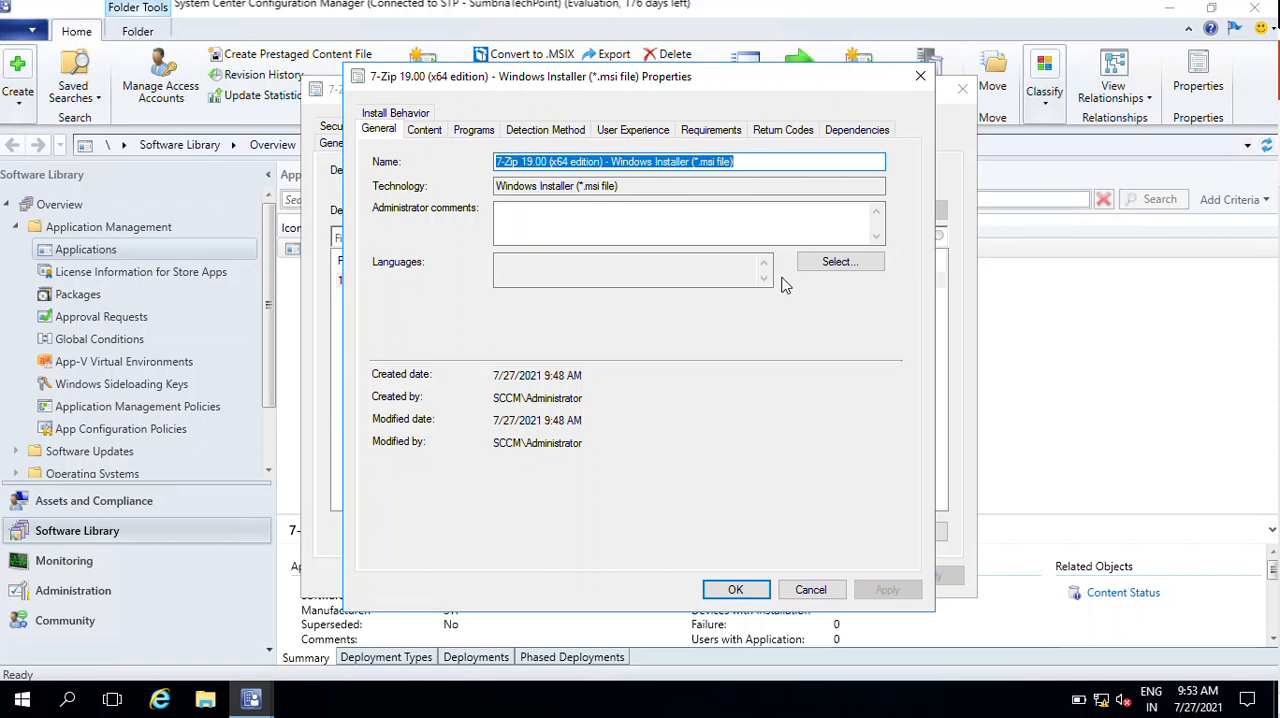
left_click(837, 263)
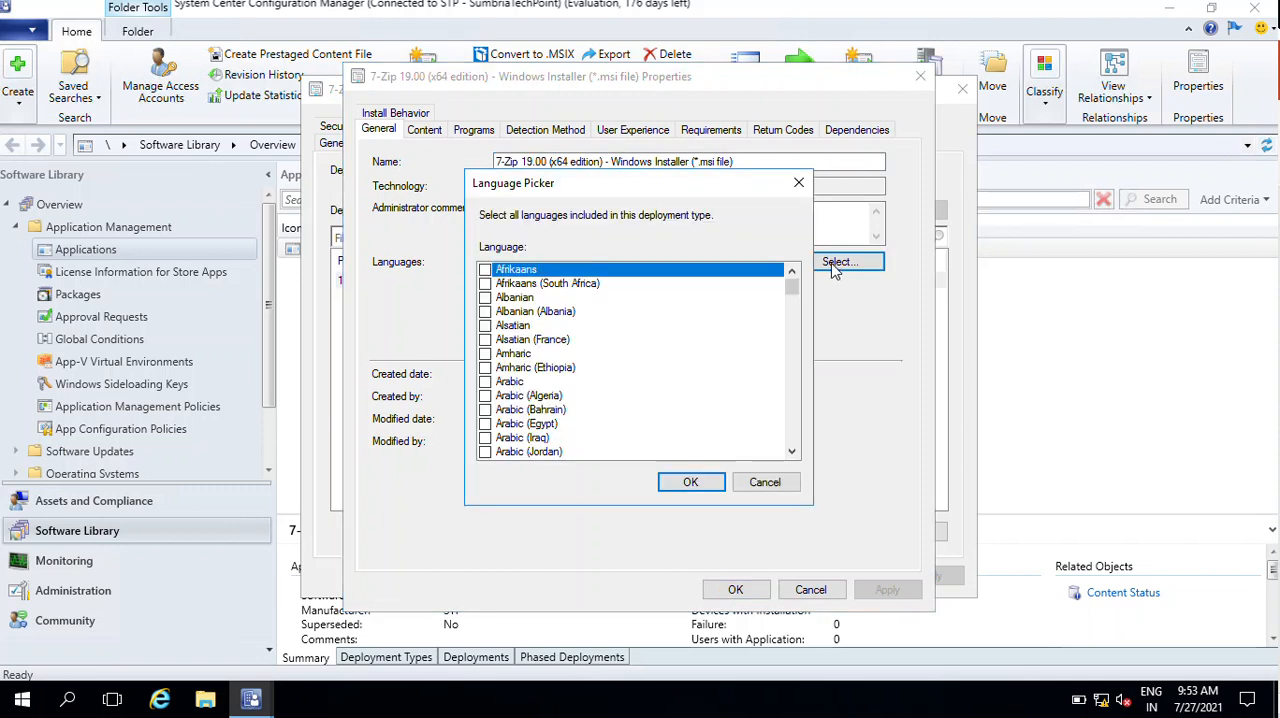
scroll(568, 340, "down", 13)
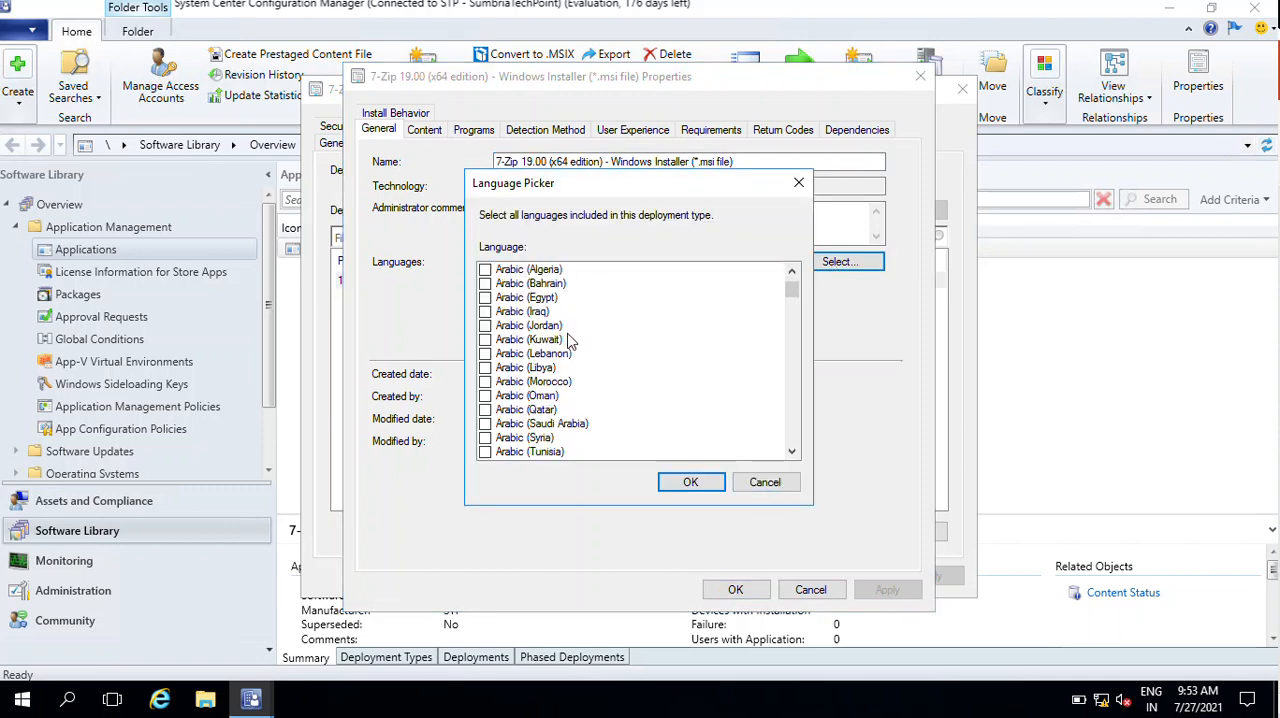
scroll(568, 340, "down", 20)
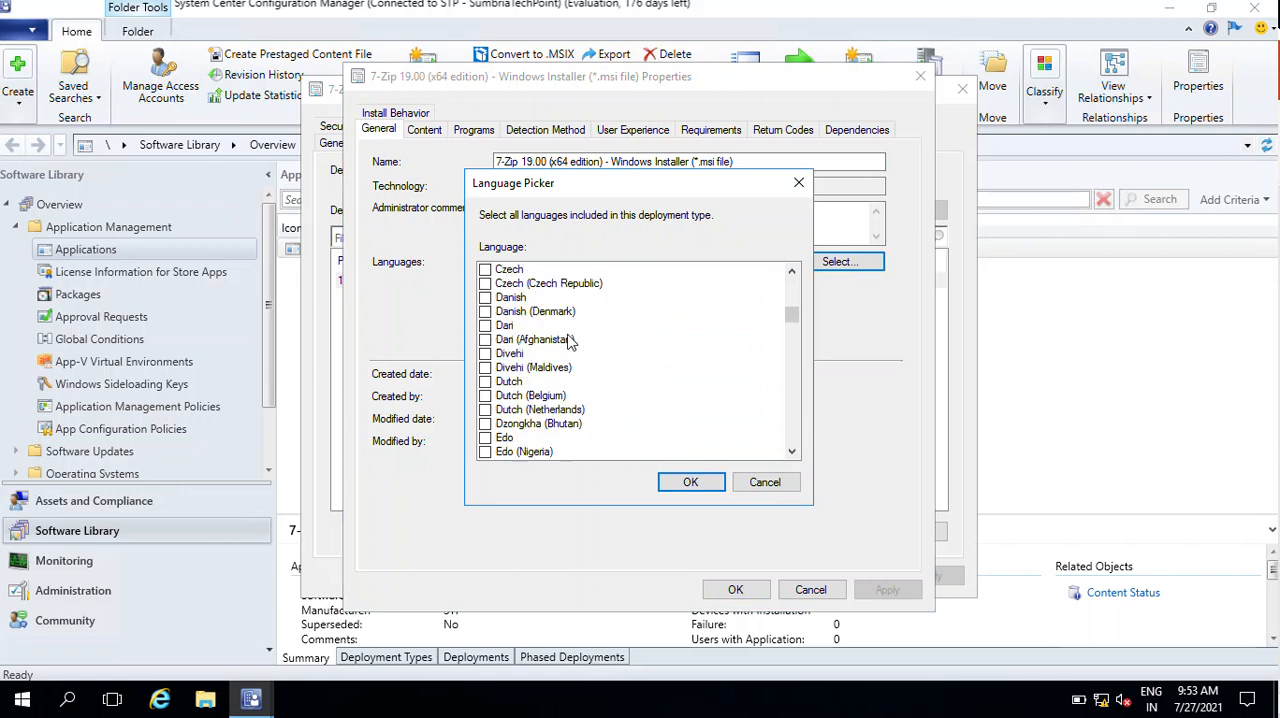
scroll(568, 342, "down", 6)
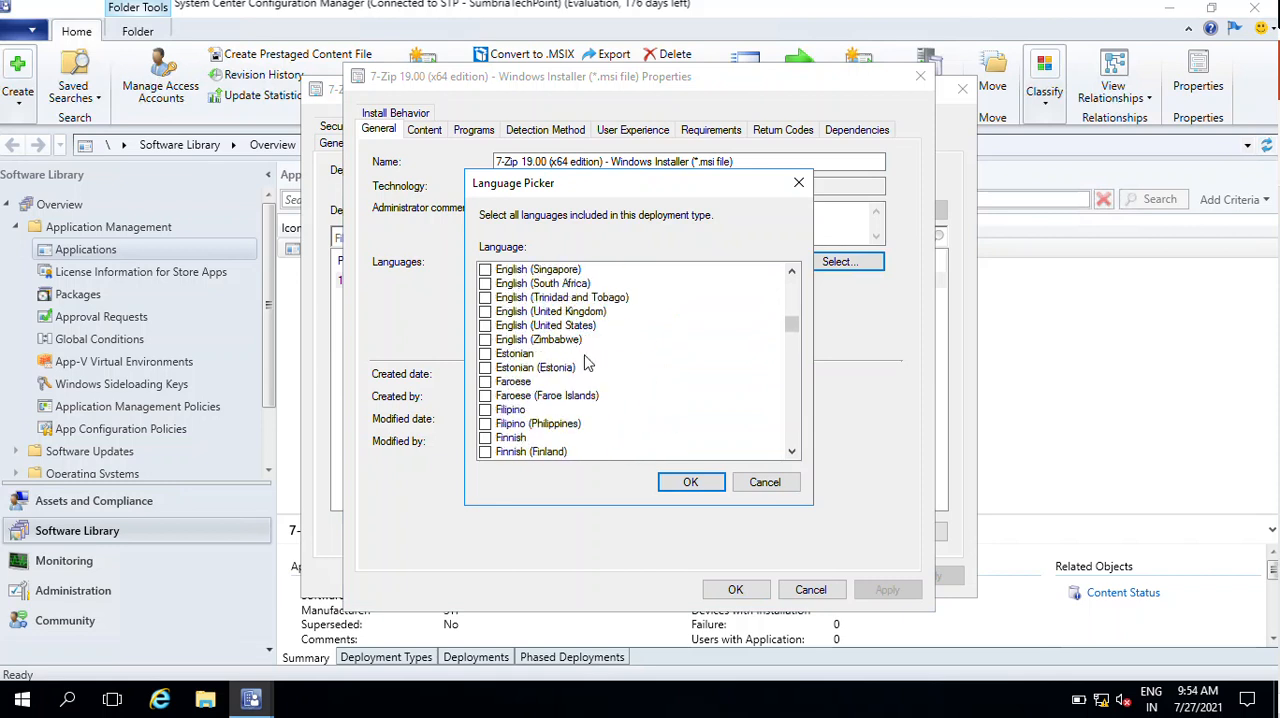
scroll(617, 393, "down", 2)
scroll(614, 393, "up", 4)
left_click(486, 326)
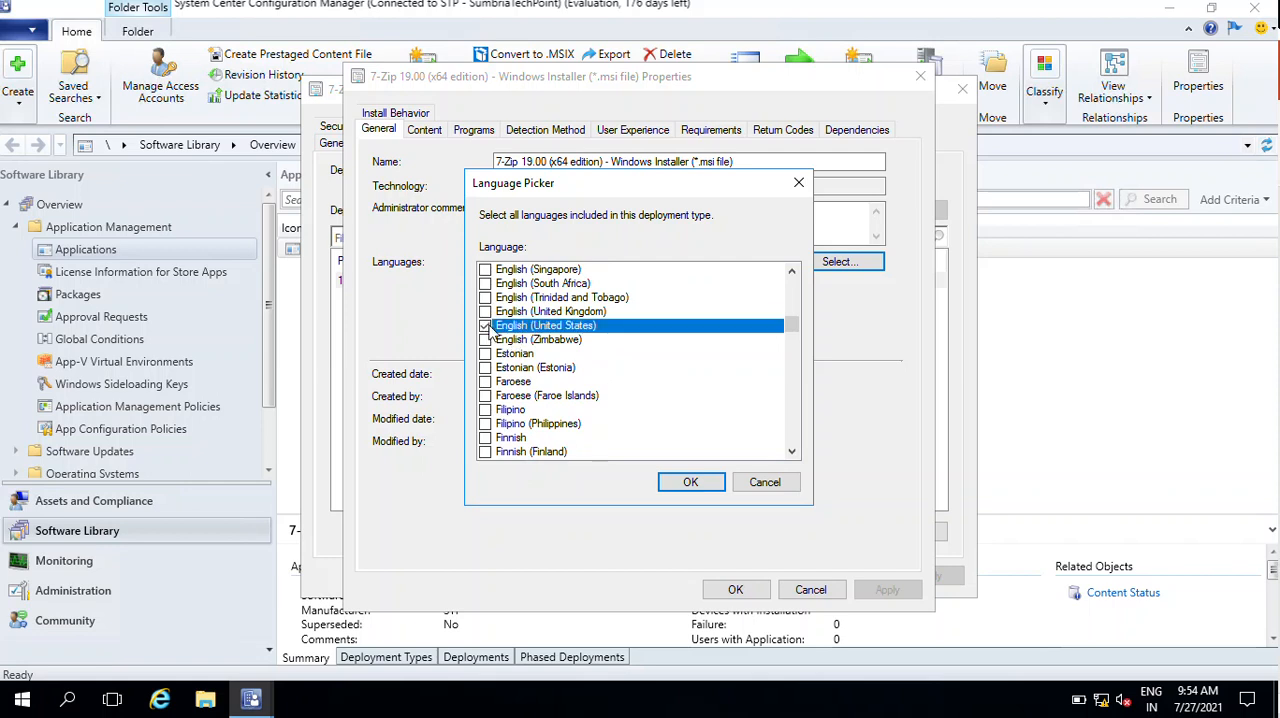
left_click(690, 484)
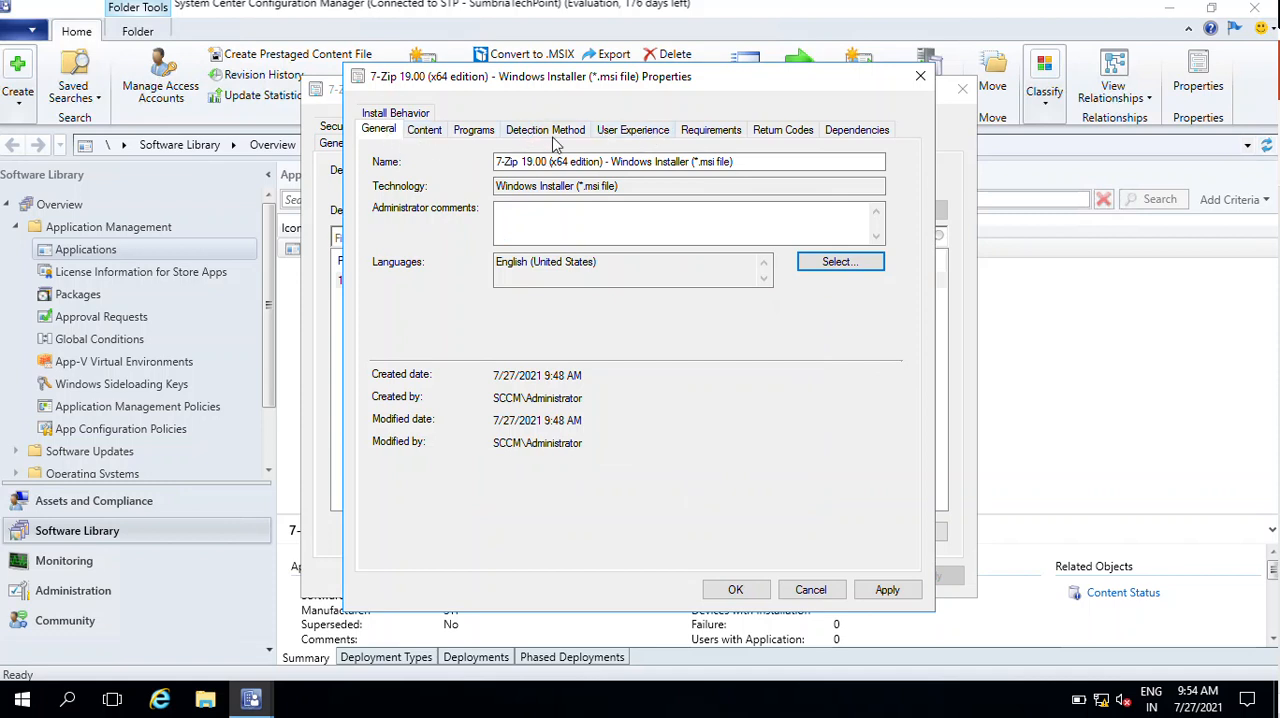
left_click(394, 114)
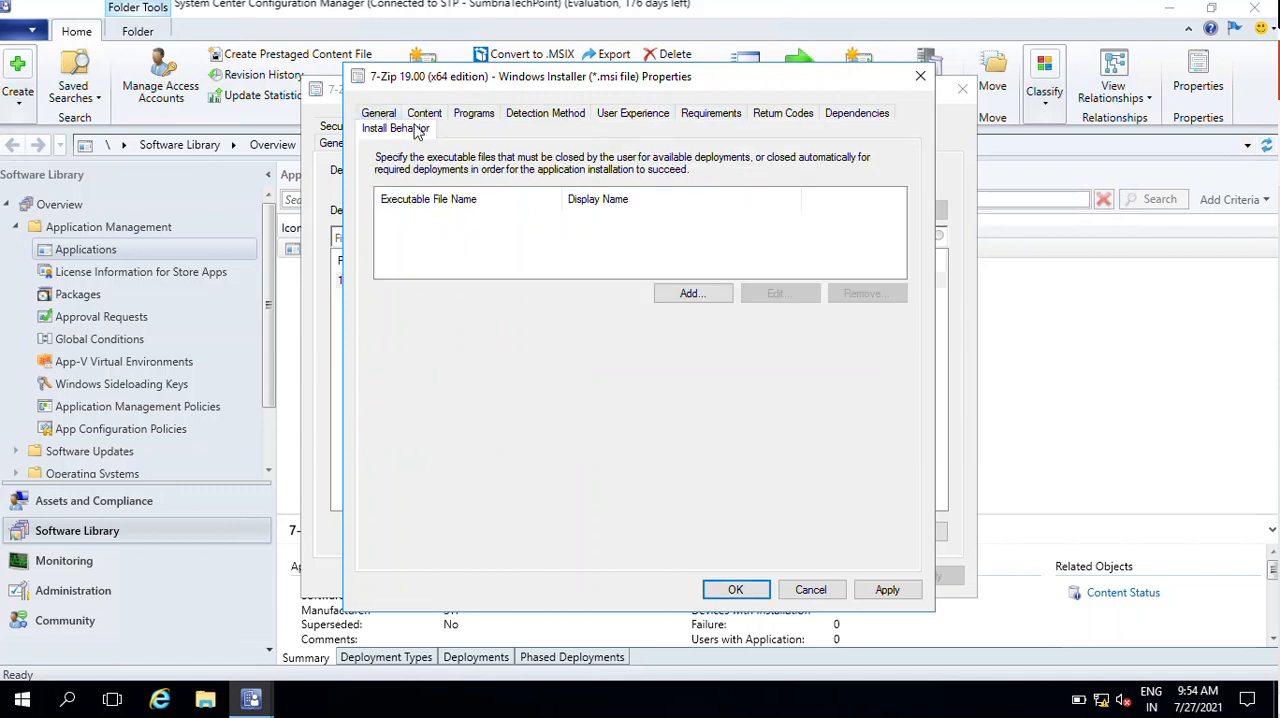
left_click(810, 590)
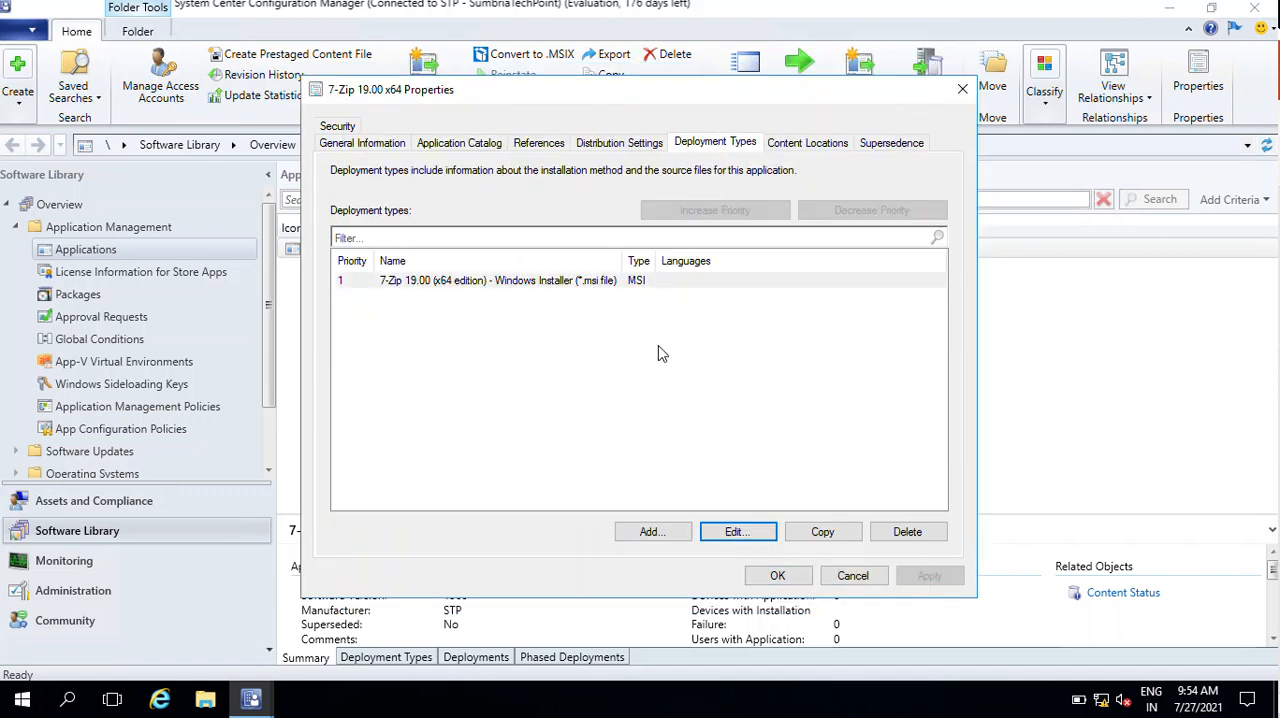
- Review the Windows Installer deployment type's general properties and the application's content locations
left_click(512, 283)
double_click(512, 283)
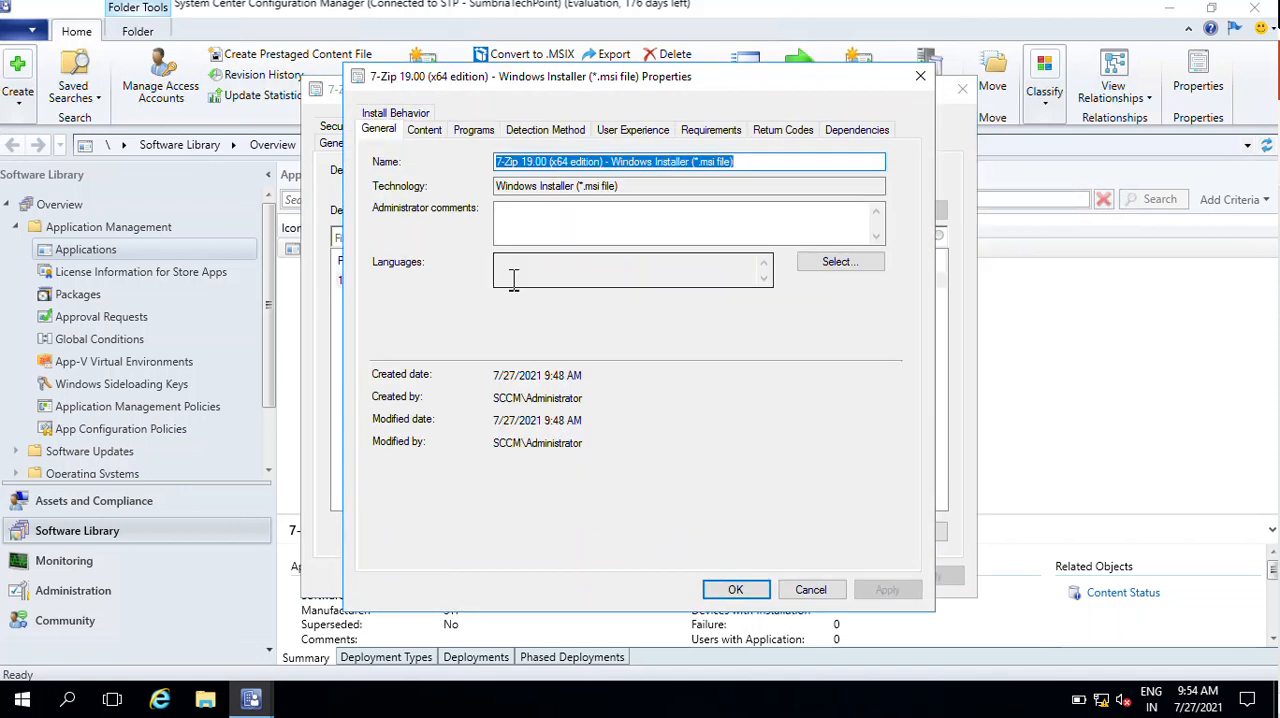
left_click(812, 592)
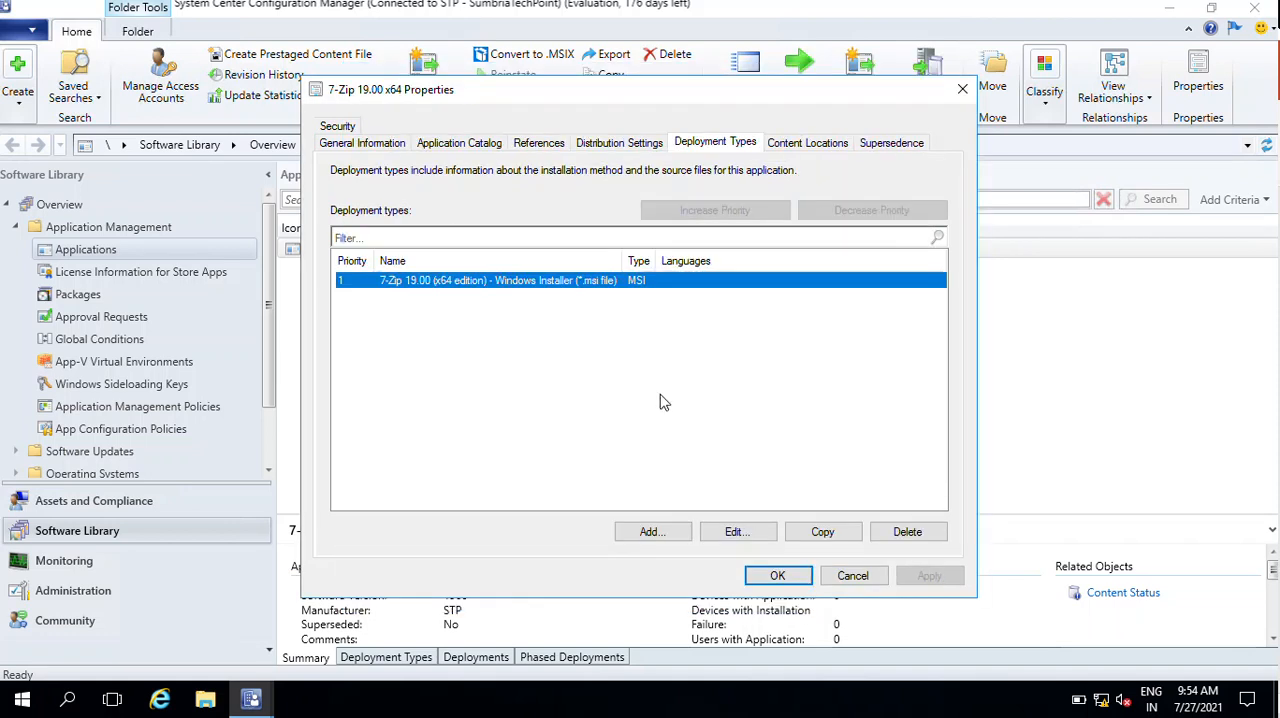
left_click(456, 238)
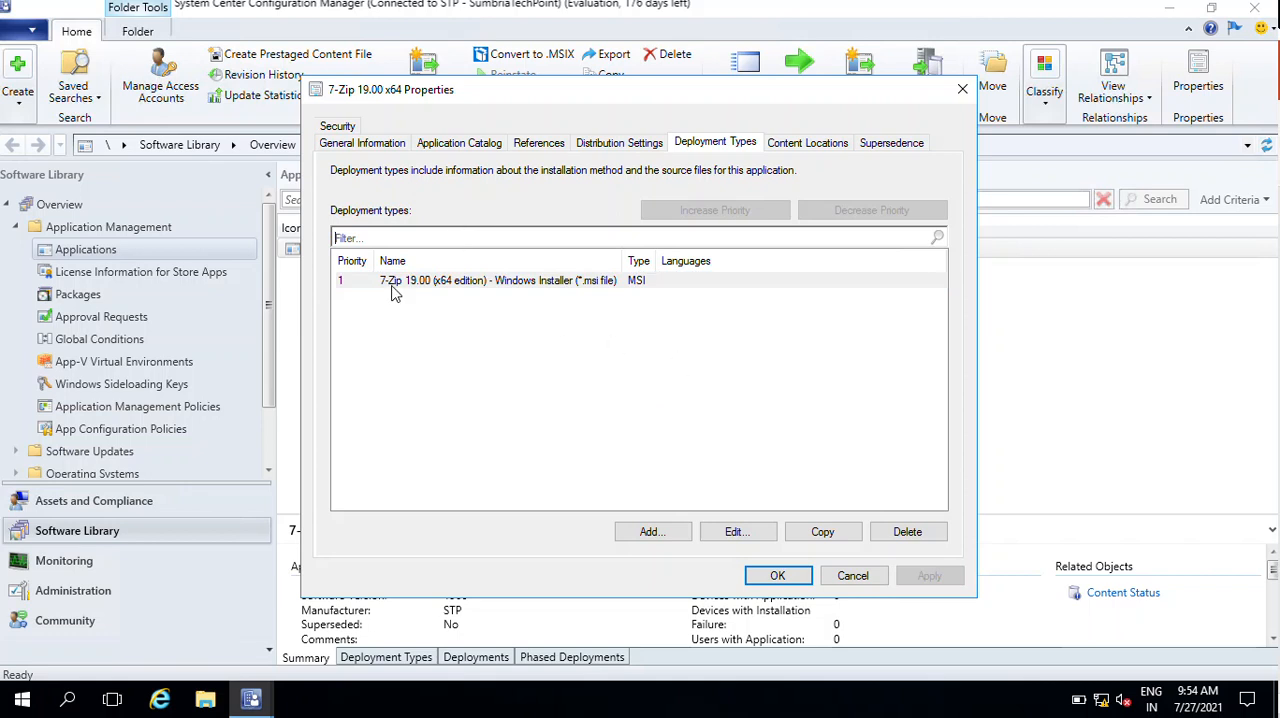
left_click(797, 145)
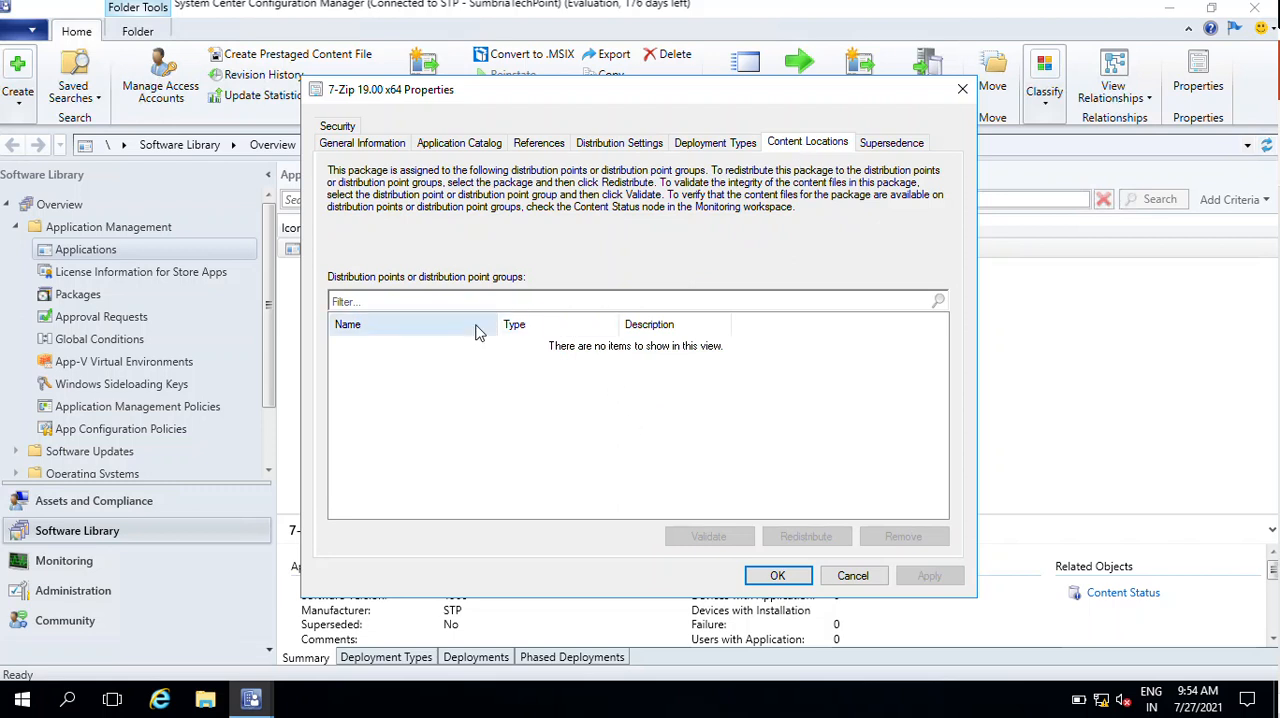
- Review the application's distribution point filter and supersedence settings, and close the 7-Zip 19.00 x64 properties
left_click(425, 302)
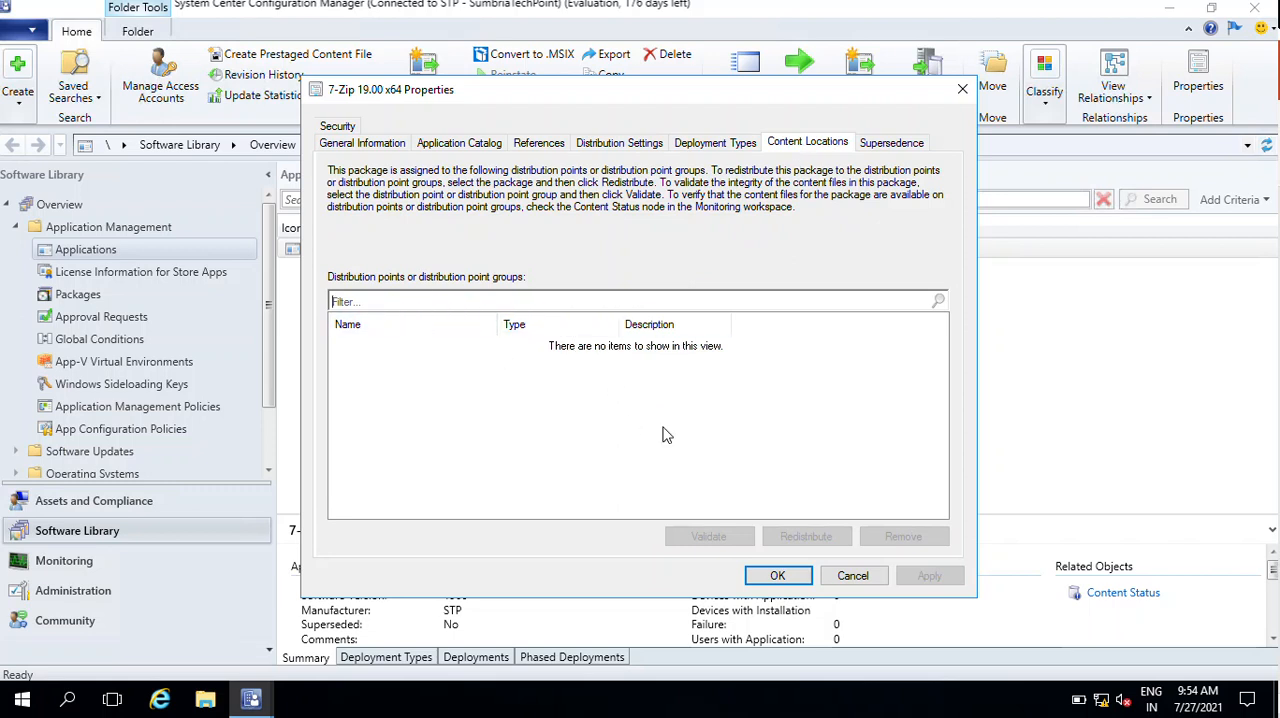
left_click(880, 146)
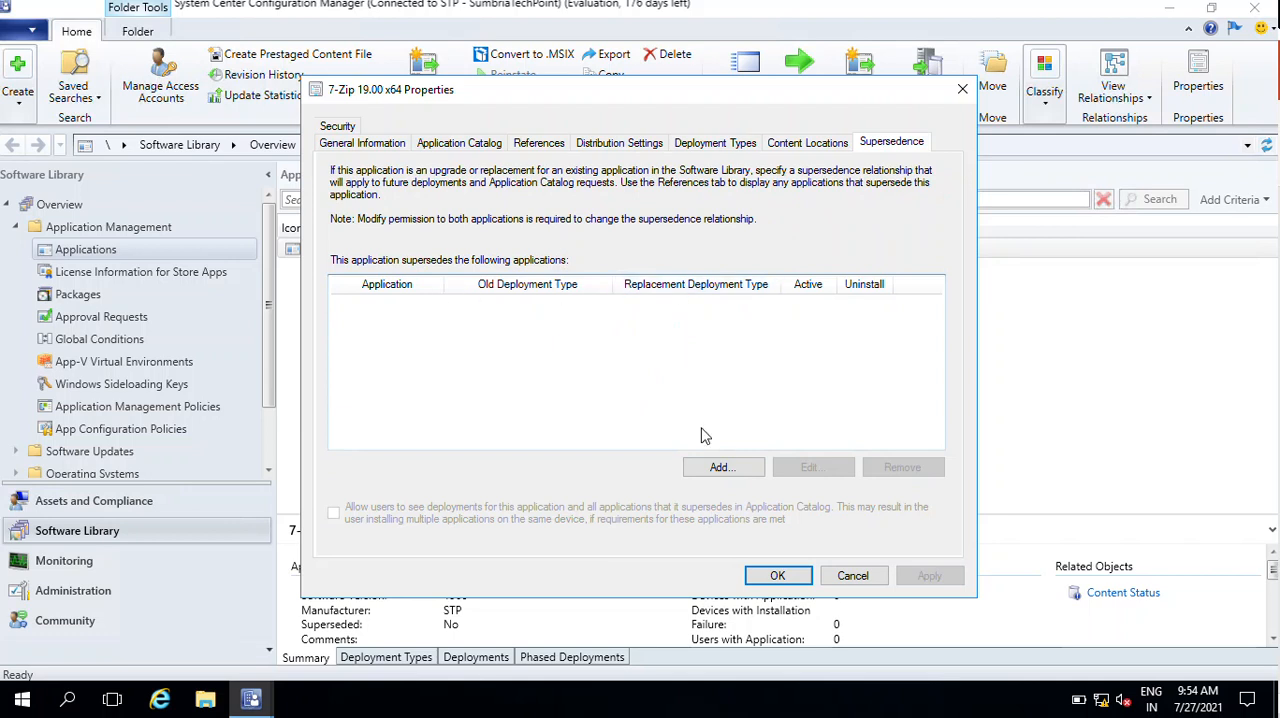
left_click(778, 577)
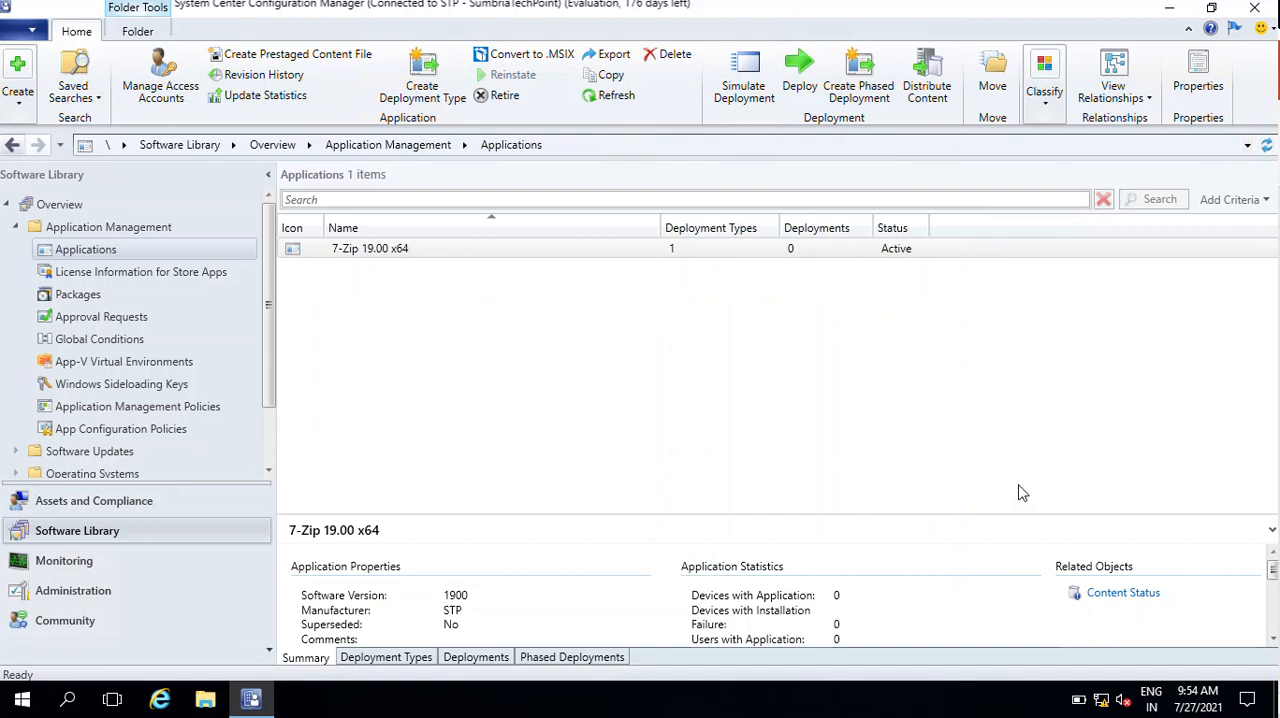
- Examine the name and general properties of the Windows Installer deployment type listed for 7-Zip 19.00 x64, and close its properties
left_click(370, 249)
left_click(367, 252)
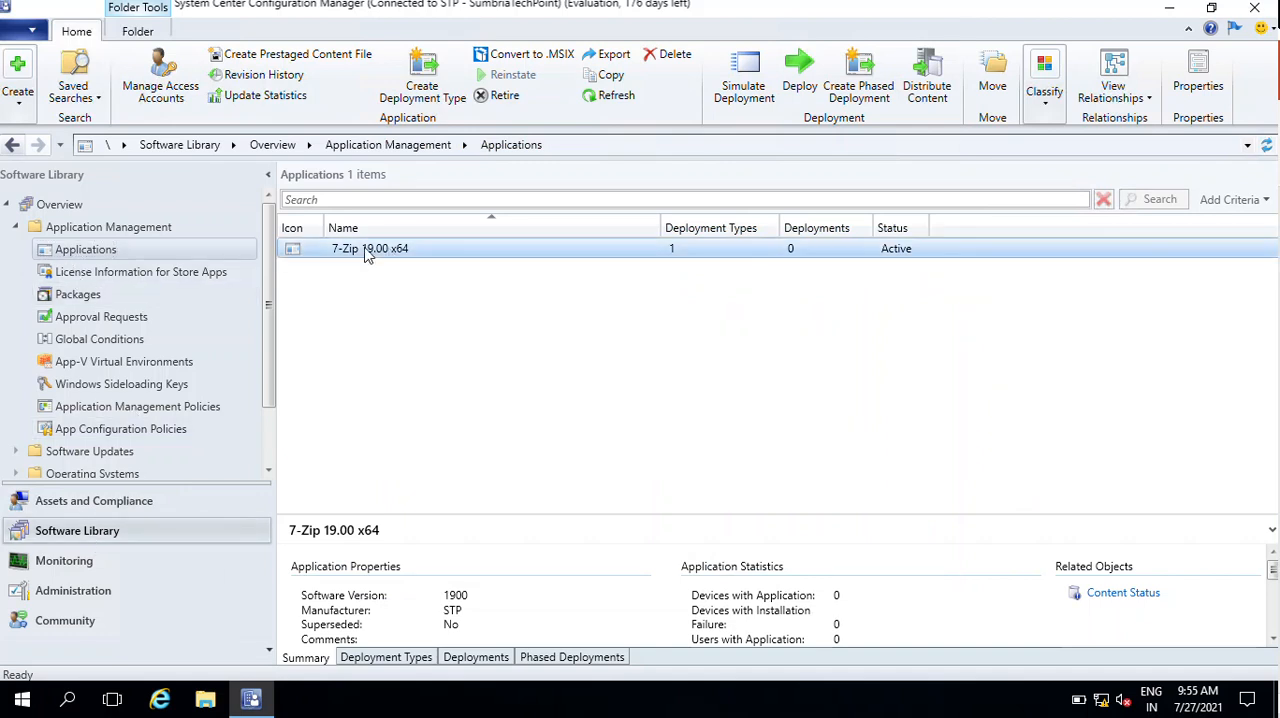
left_click(415, 662)
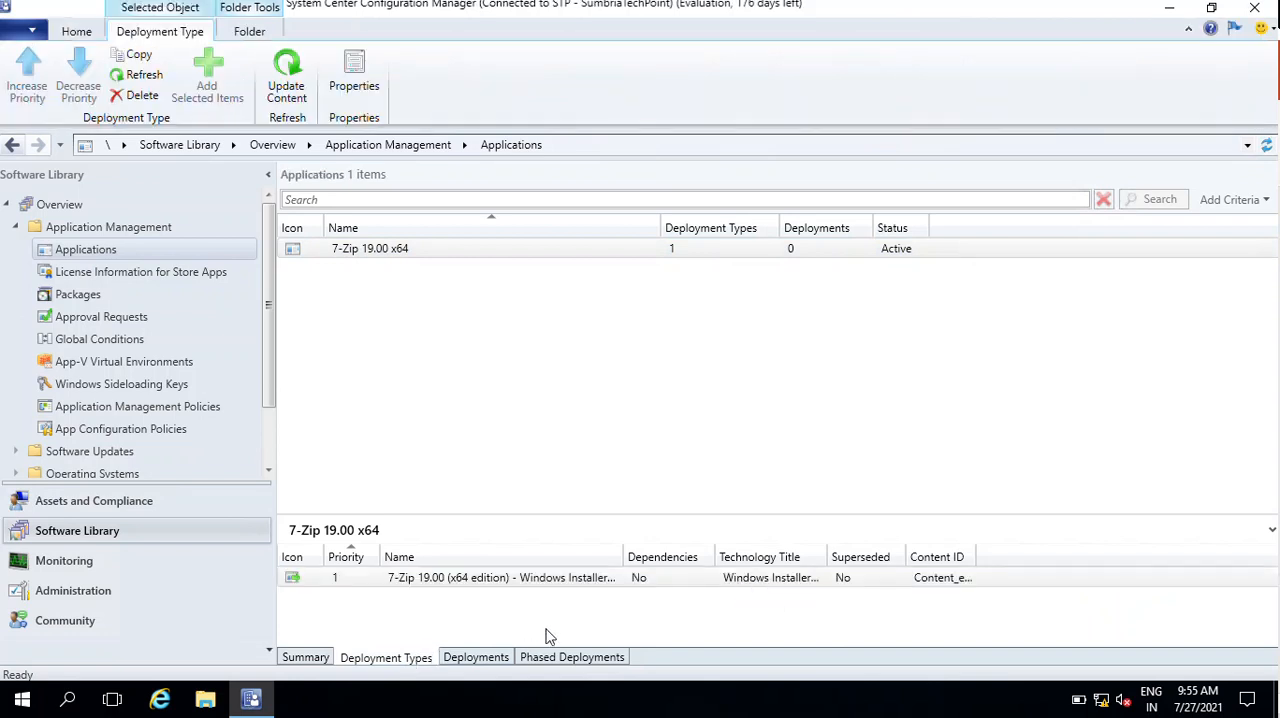
left_click(468, 583)
right_click(461, 590)
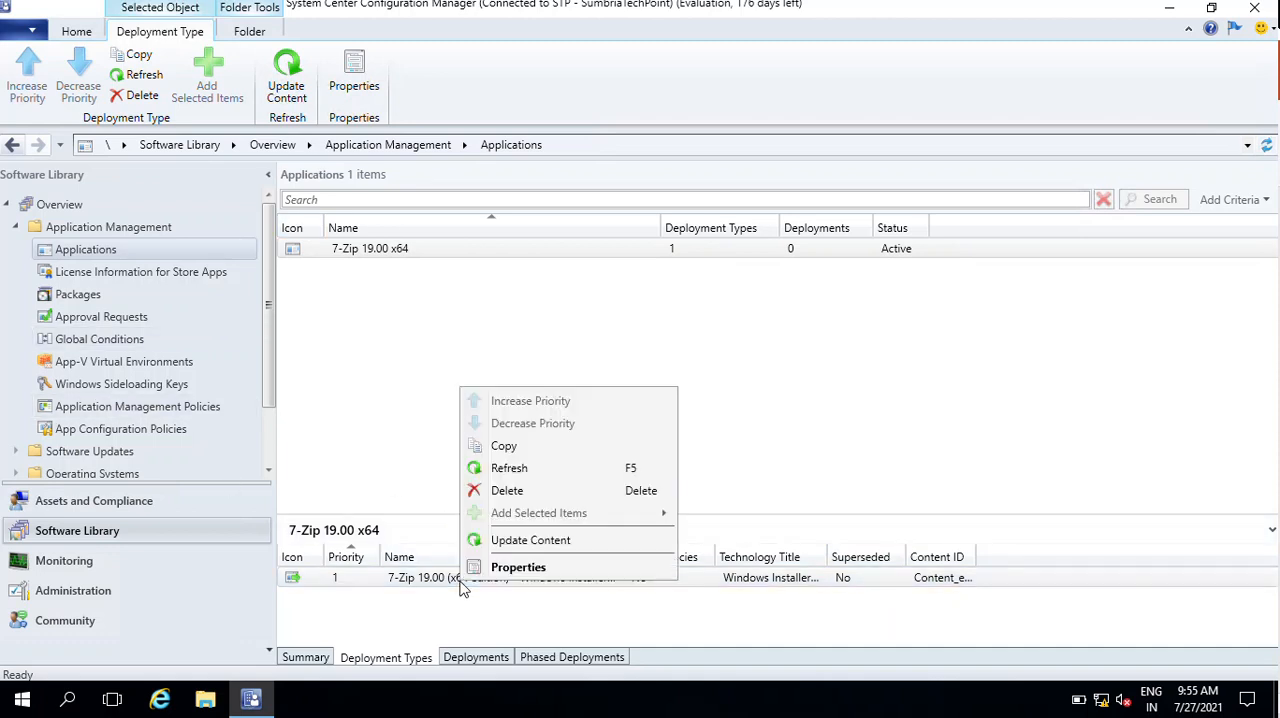
left_click(528, 568)
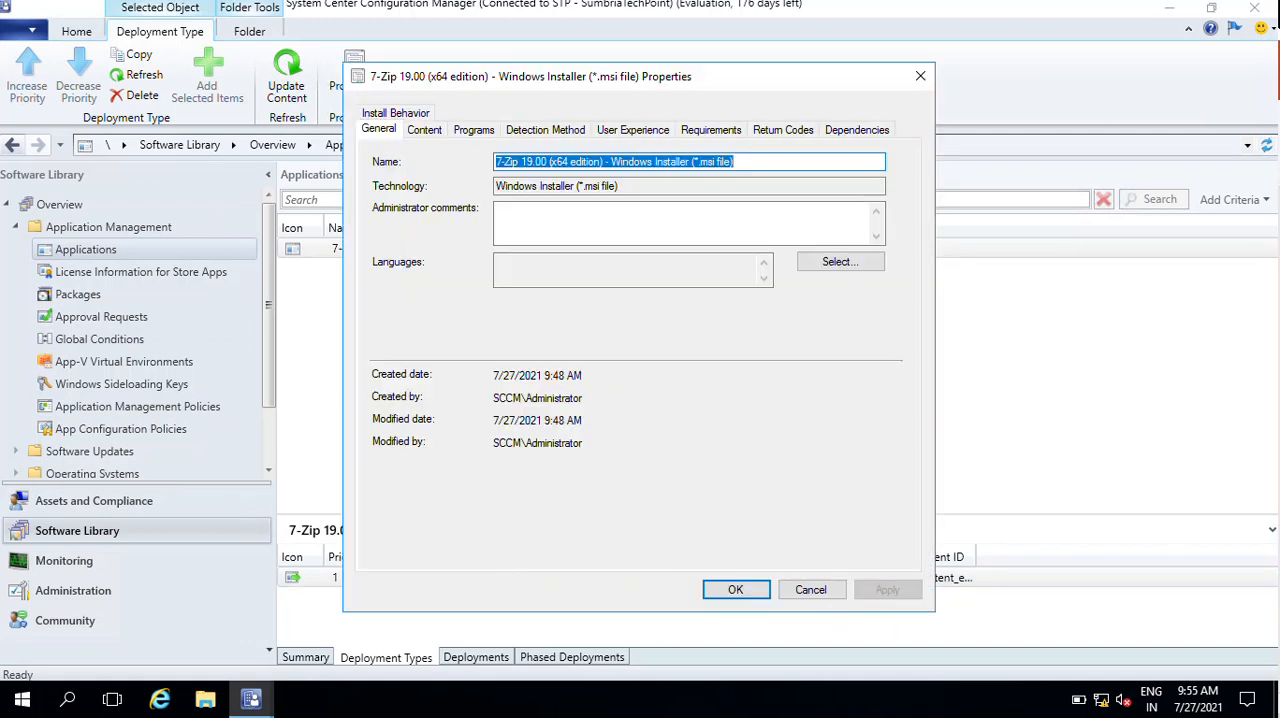
left_click(569, 165)
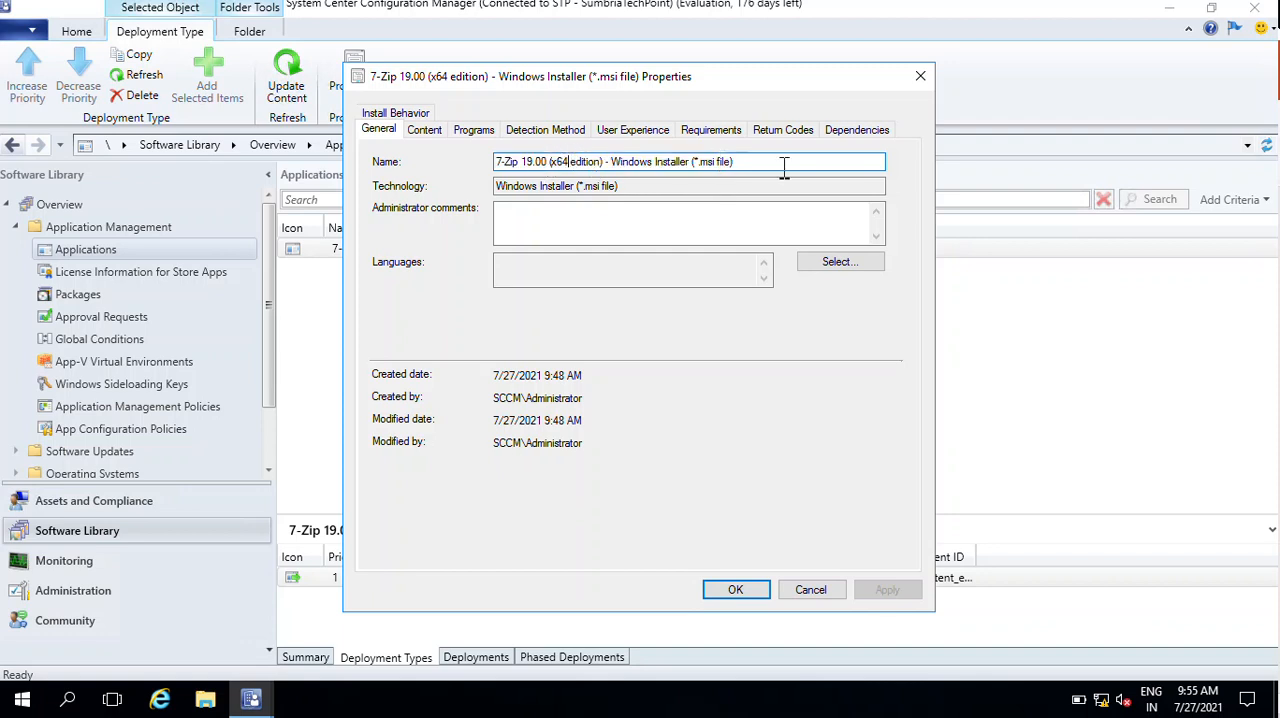
left_click_drag(760, 158, 336, 150)
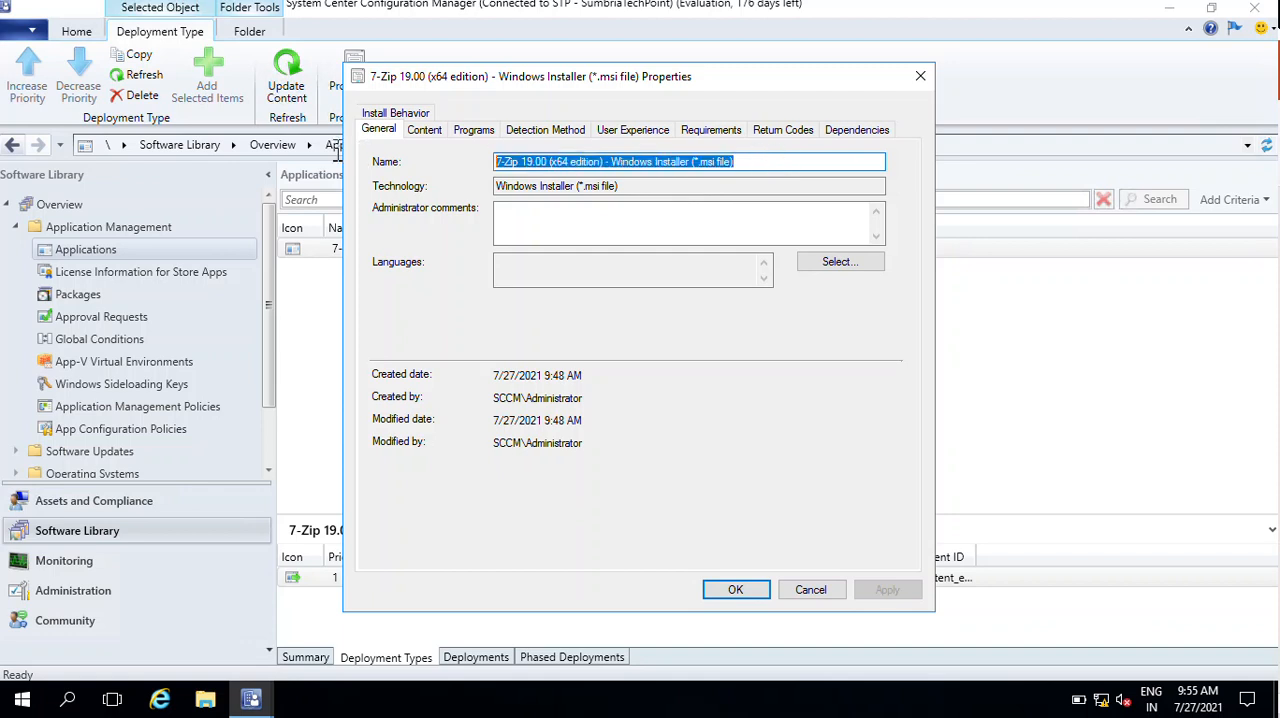
left_click(736, 591)
left_click(1109, 245)
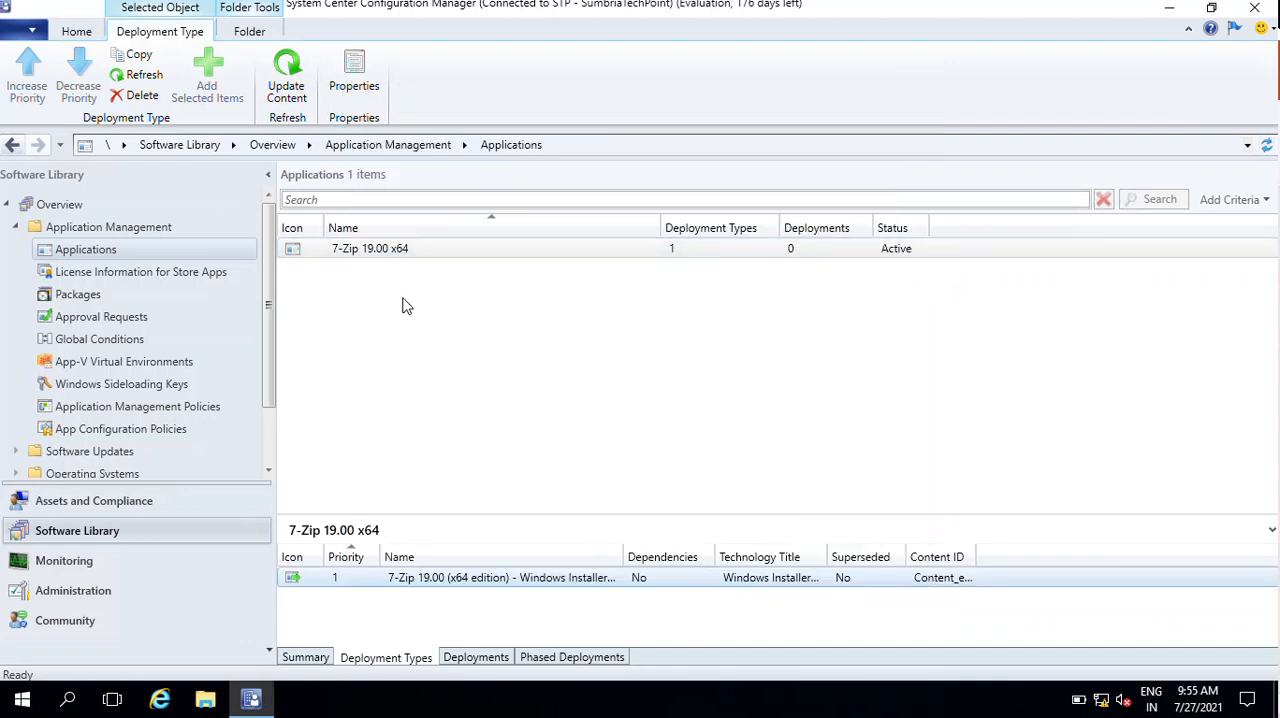